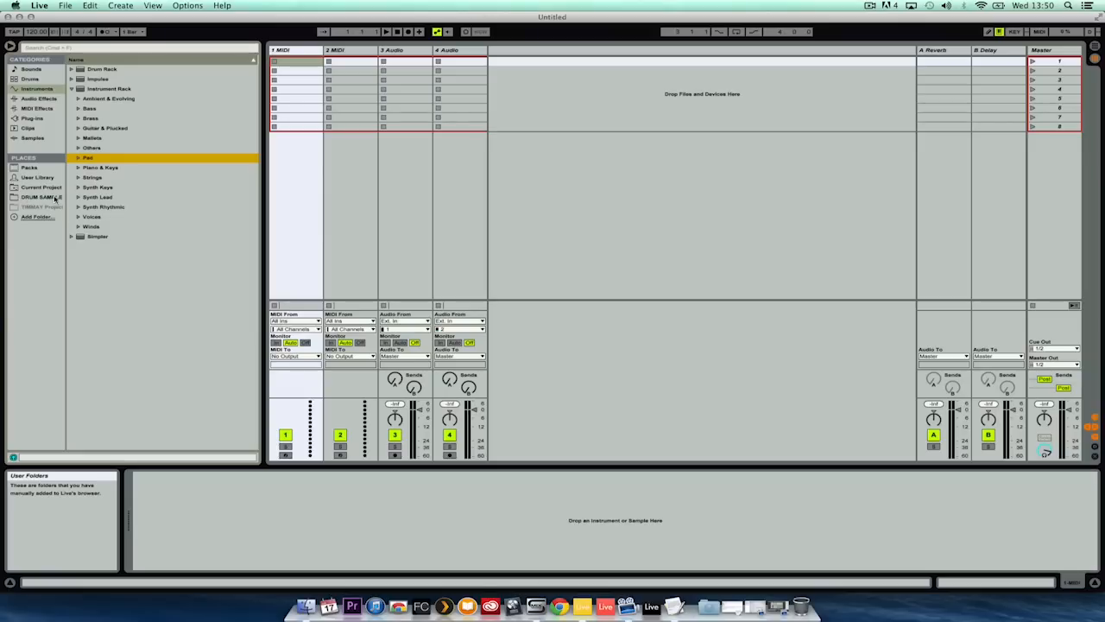
- Audition a kick and some open hat samples from the DRUM SAMPLES folder in the browser
left_click(55, 199)
left_click(112, 168)
left_click(112, 209)
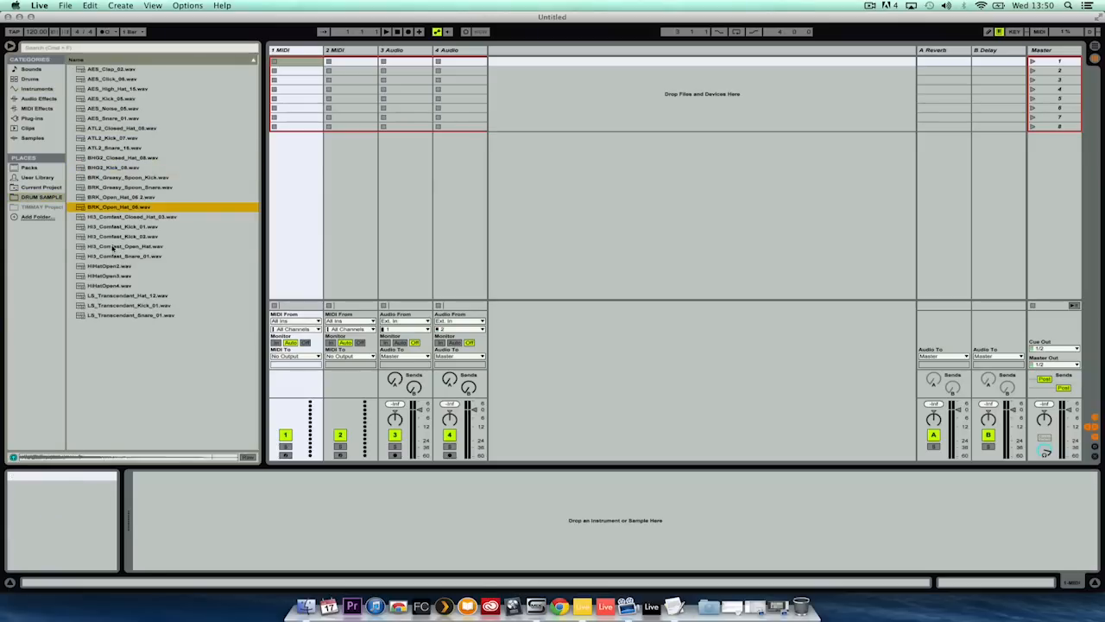
left_click(113, 246)
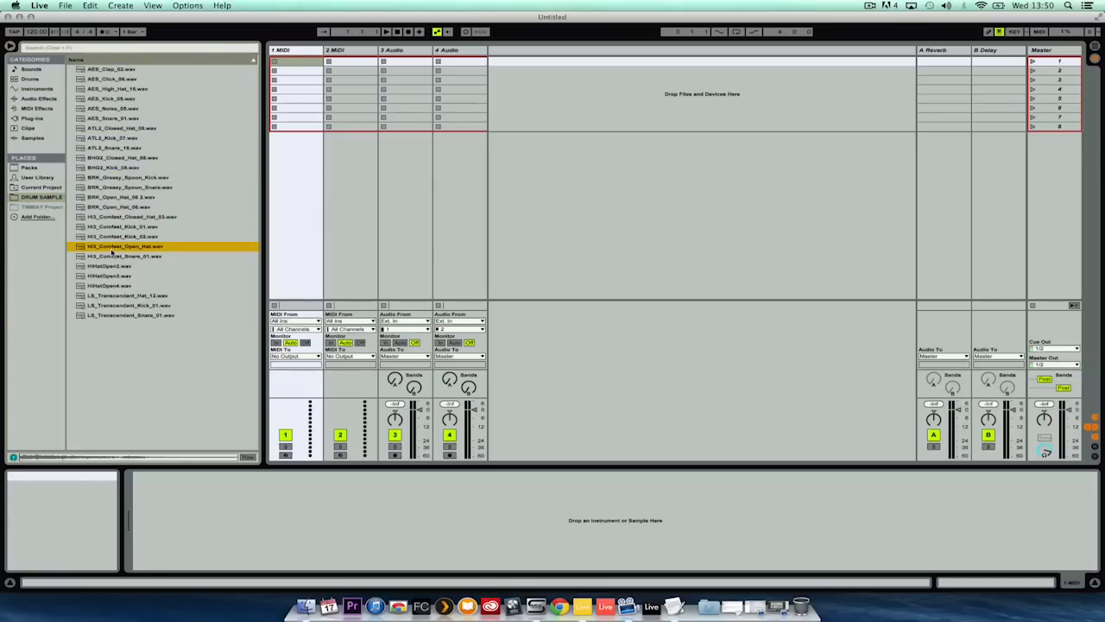
- Add the DRUM SAMPLES folder inside Music > SAMPLES to the browser's places, looking through the Loopmasters folders on the way
left_click(35, 216)
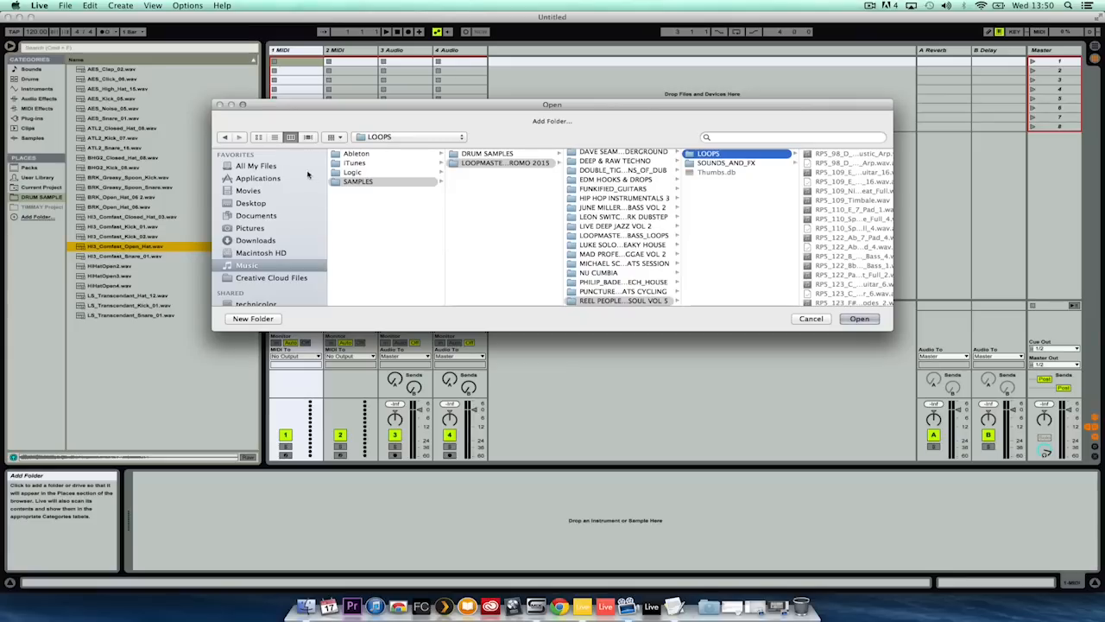
left_click(248, 266)
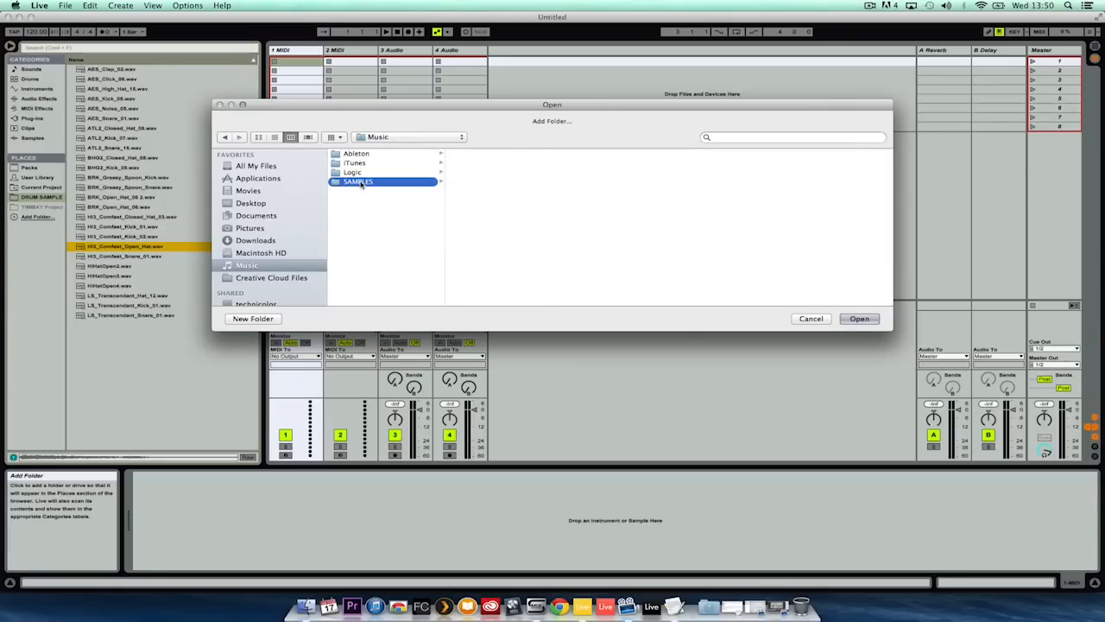
left_click(362, 183)
left_click(476, 164)
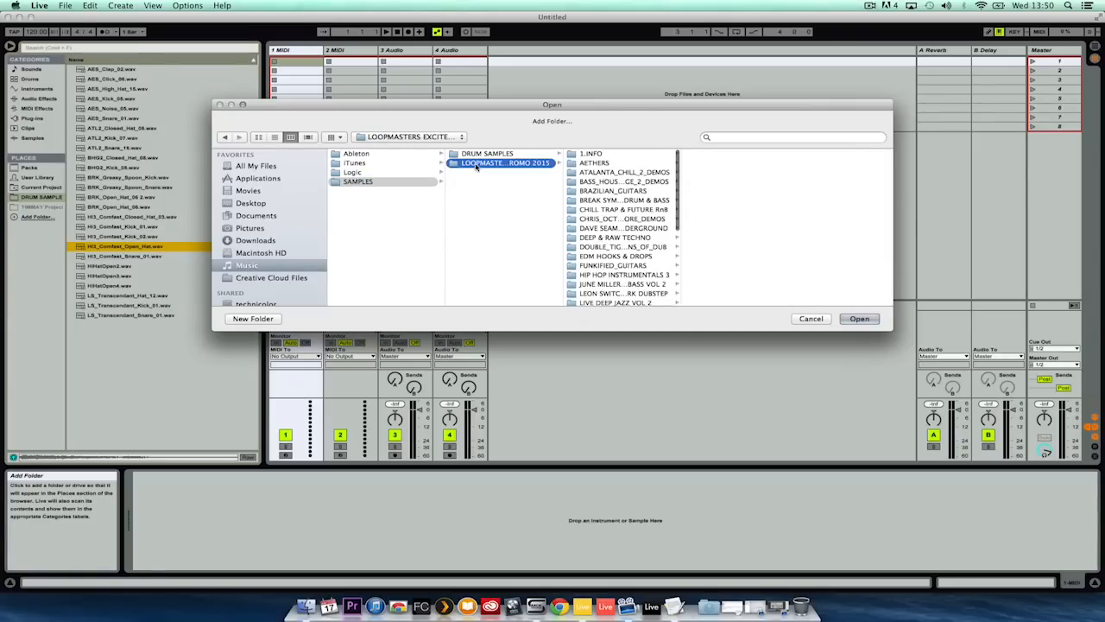
left_click(603, 184)
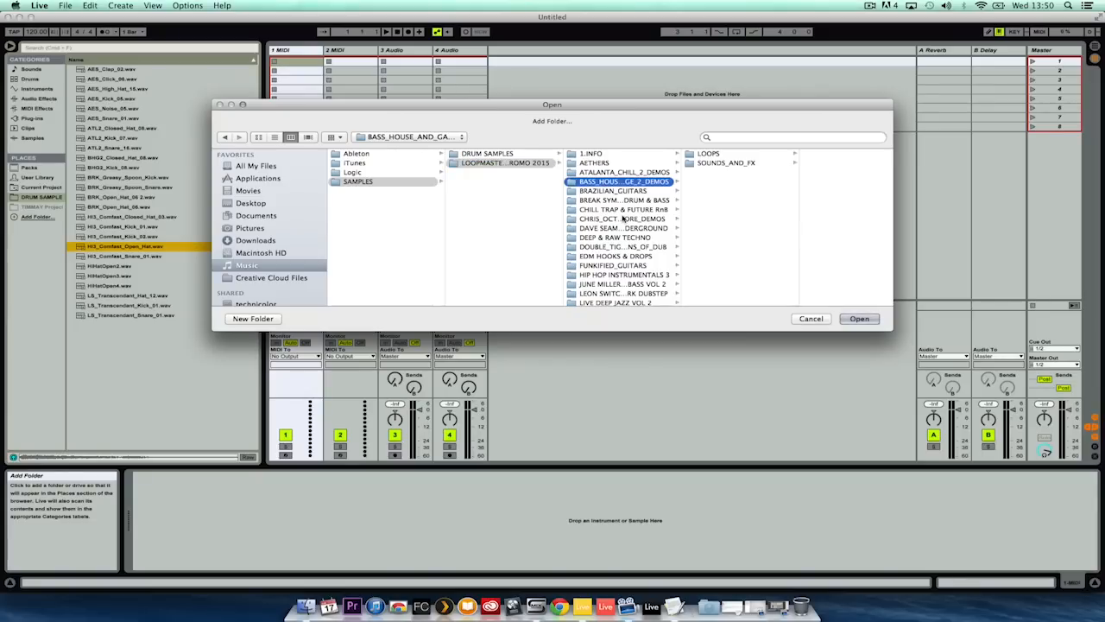
left_click(622, 219)
left_click(618, 265)
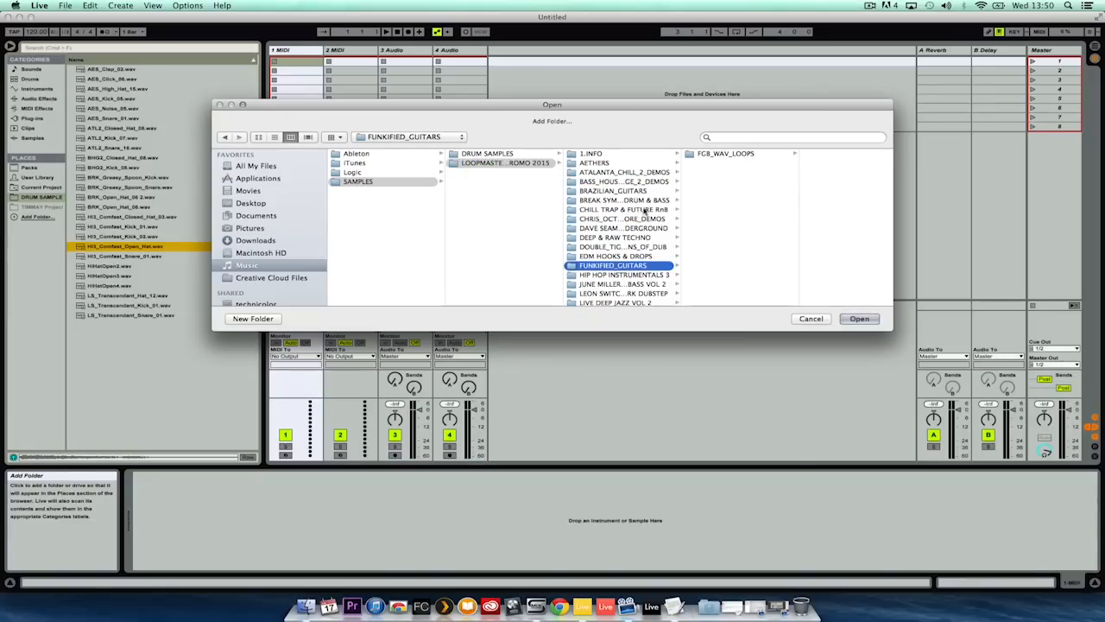
left_click(630, 237)
left_click(728, 163)
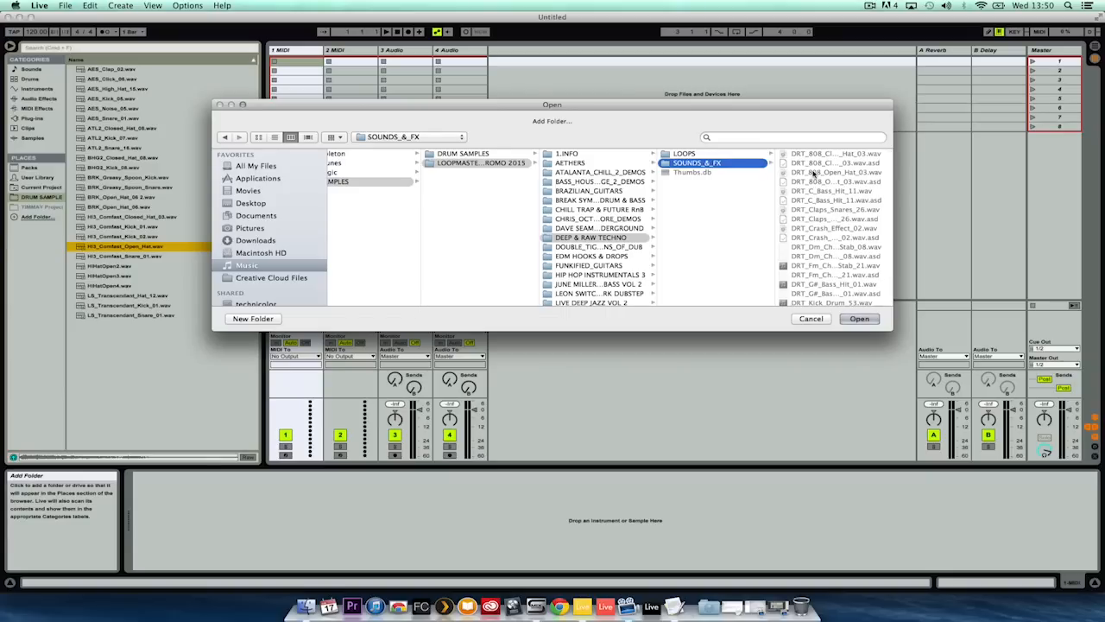
left_click(463, 153)
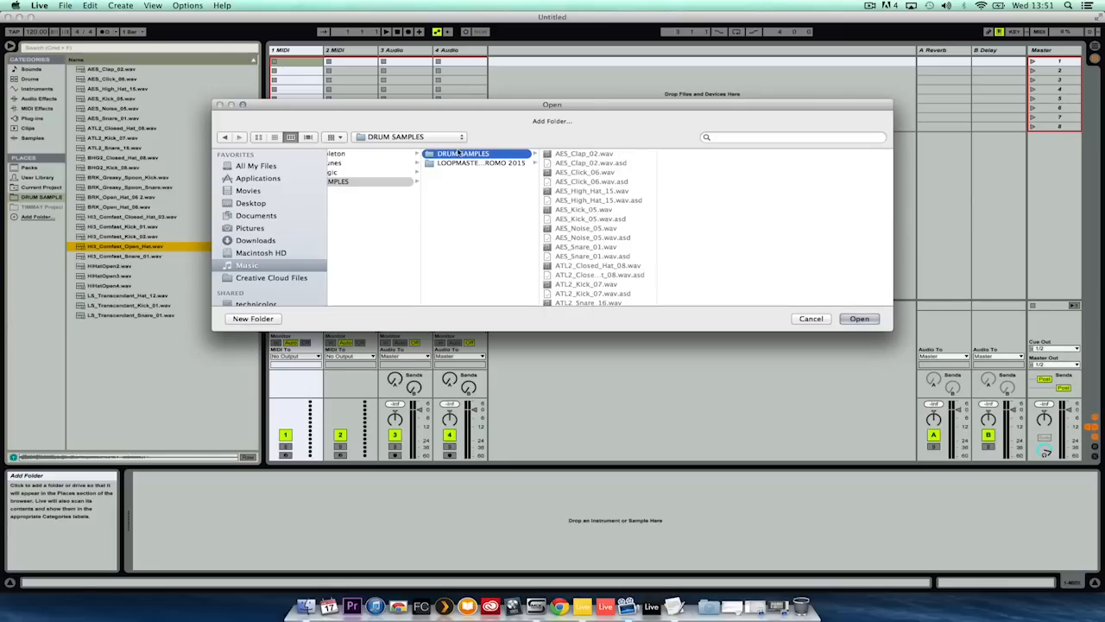
left_click(860, 319)
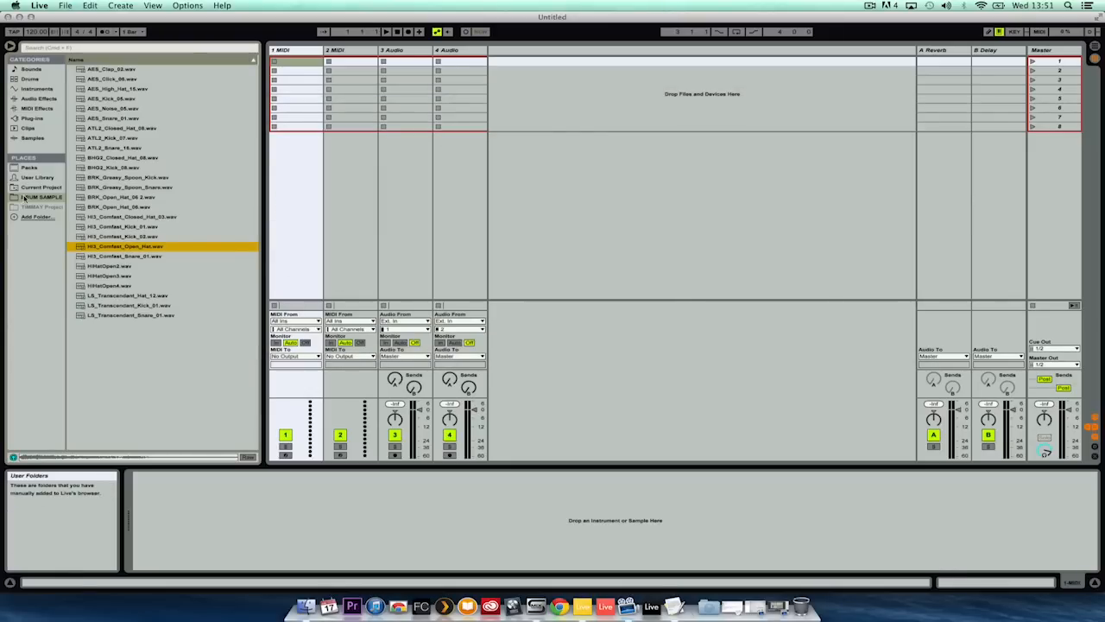
- Preview the samples ATL2_Snare_16, BRK_Open_Hat_06 2 and HI3_Comfast_Snare_01 from the added drum folder
left_click(114, 149)
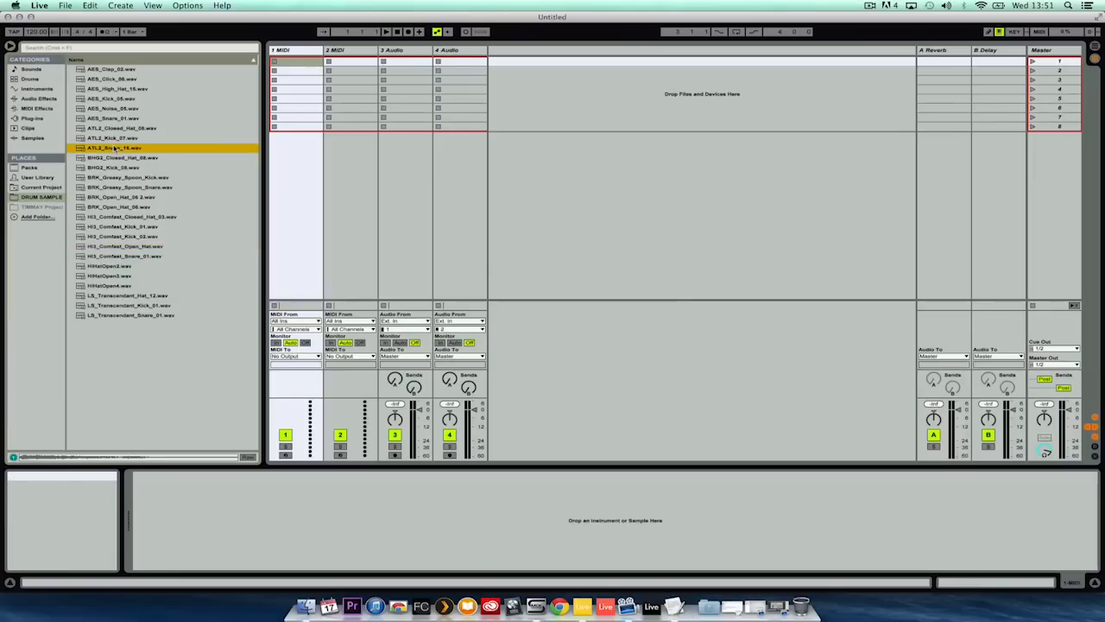
left_click(110, 198)
left_click(110, 256)
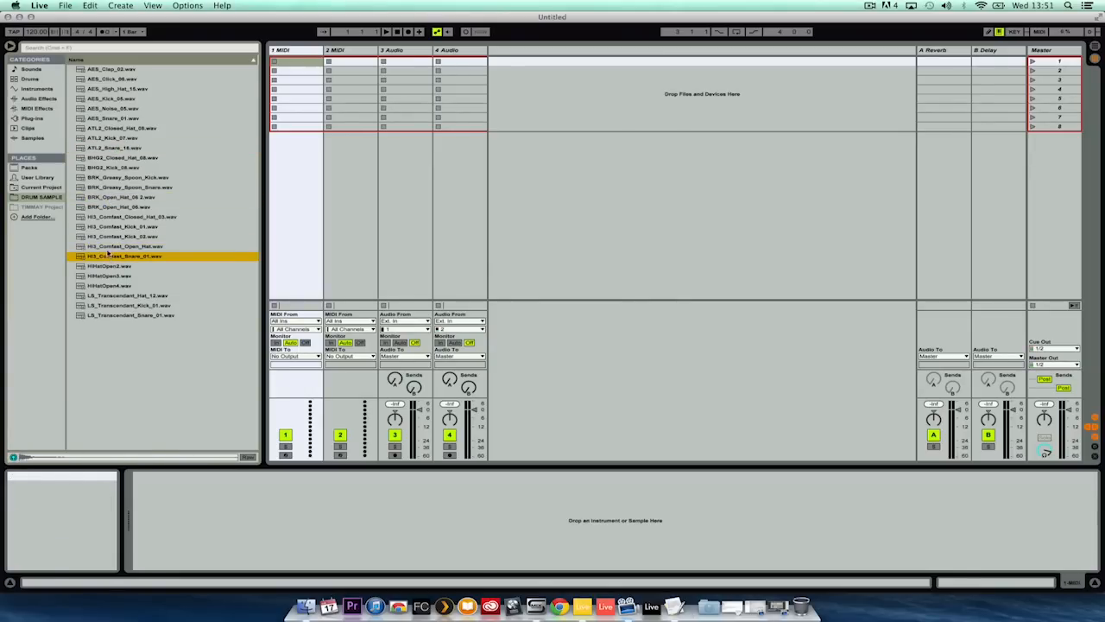
- Load an empty Drum Rack onto the first MIDI track and place HI3_Comfast_Kick_01.wav on pad C1
left_click(40, 90)
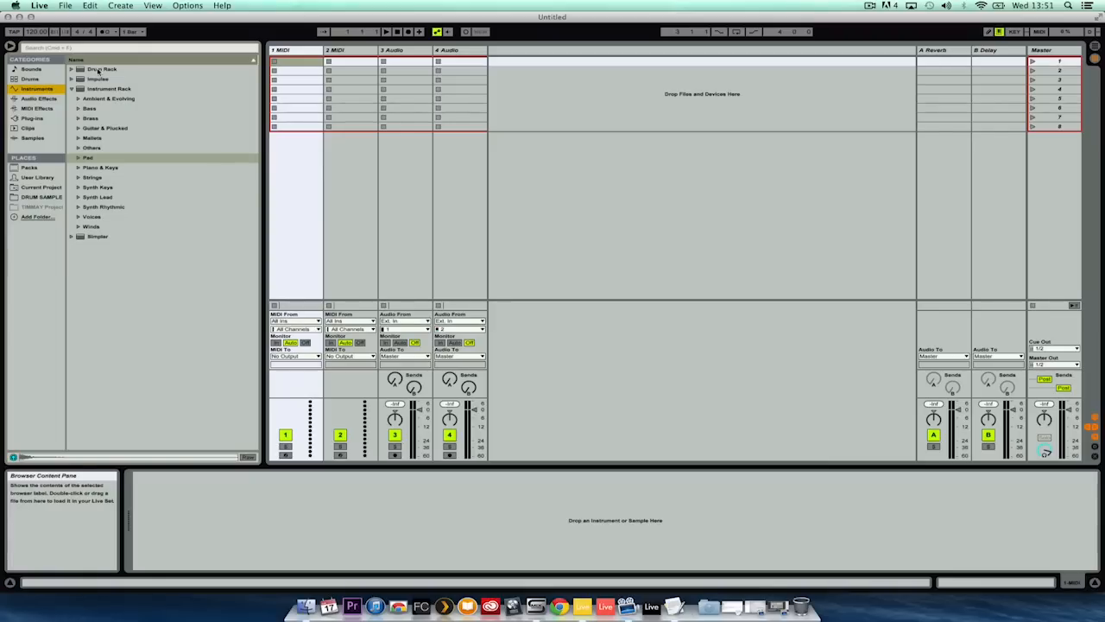
left_click_drag(98, 71, 302, 51)
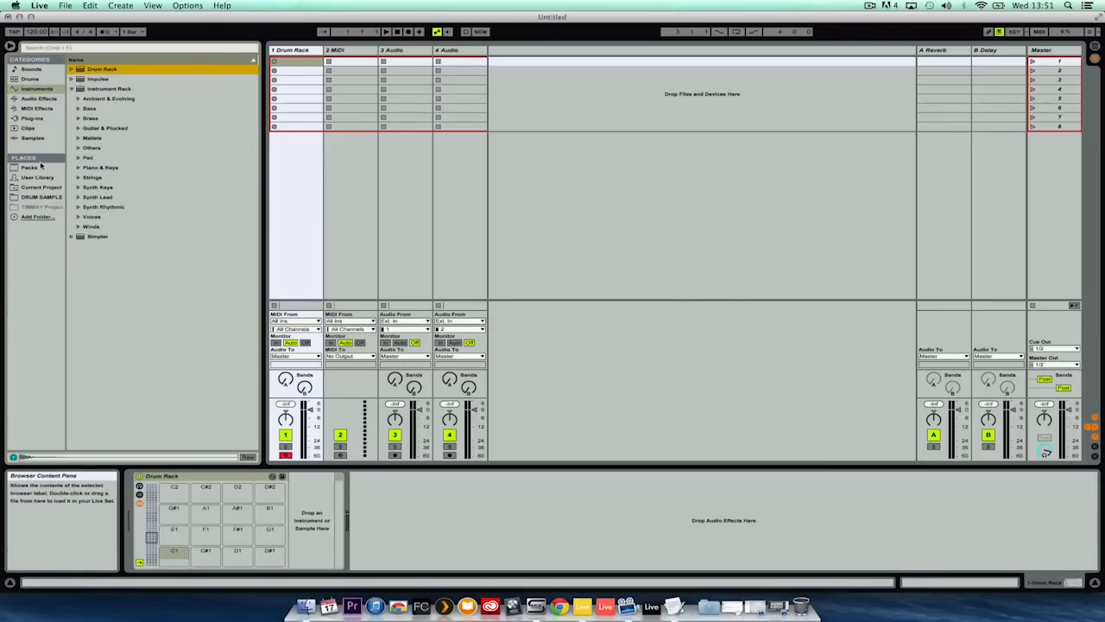
left_click(34, 198)
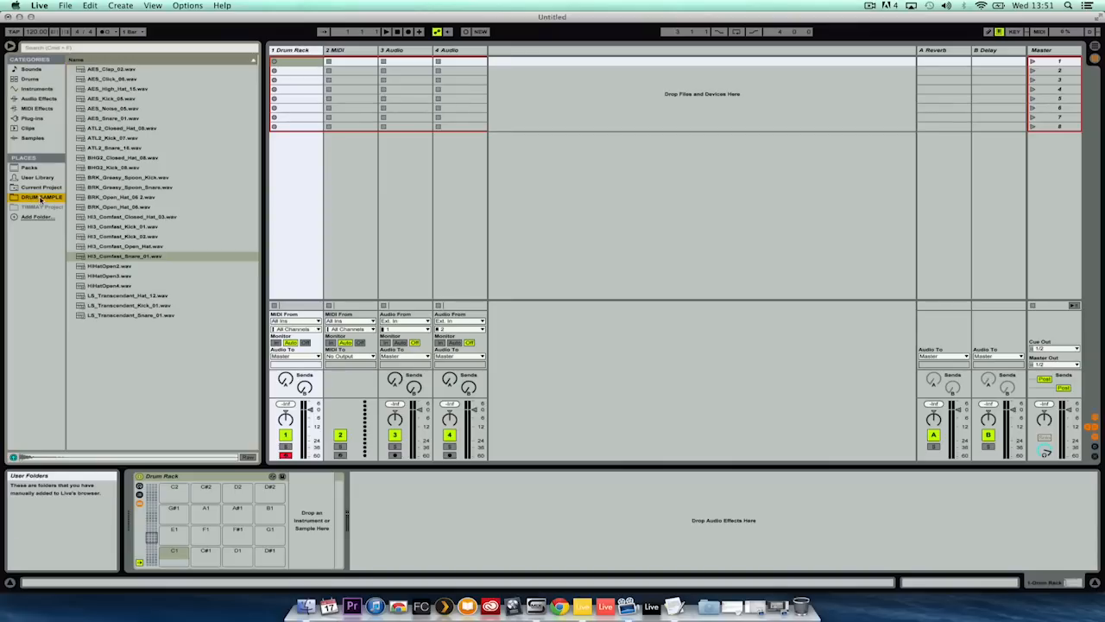
left_click(122, 229)
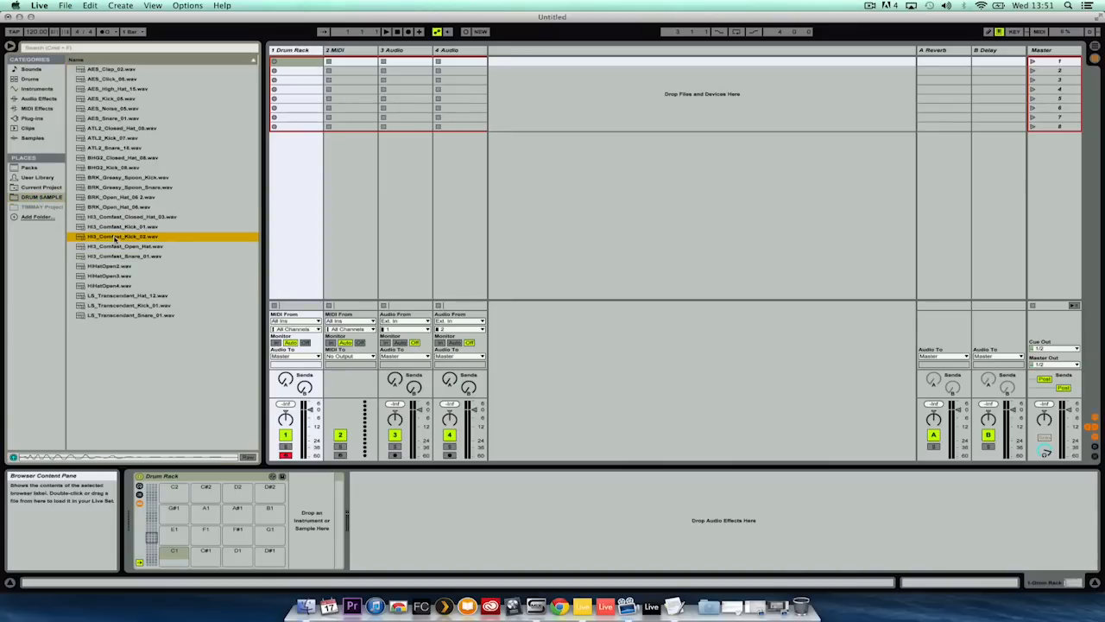
left_click_drag(113, 229, 167, 557)
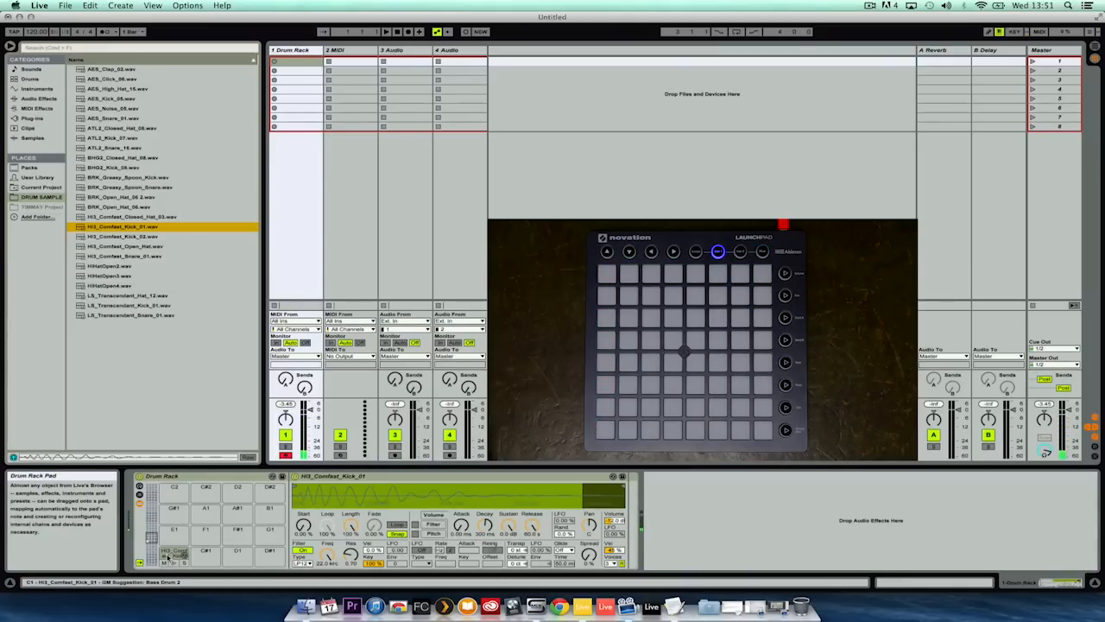
- Fill more Drum Rack pads: HI3_Comfast_Kick_02 on E1, HI3_Comfast_Snare_01 on C#1 and ATL2_Closed_Hat_08 on F1
left_click(141, 237)
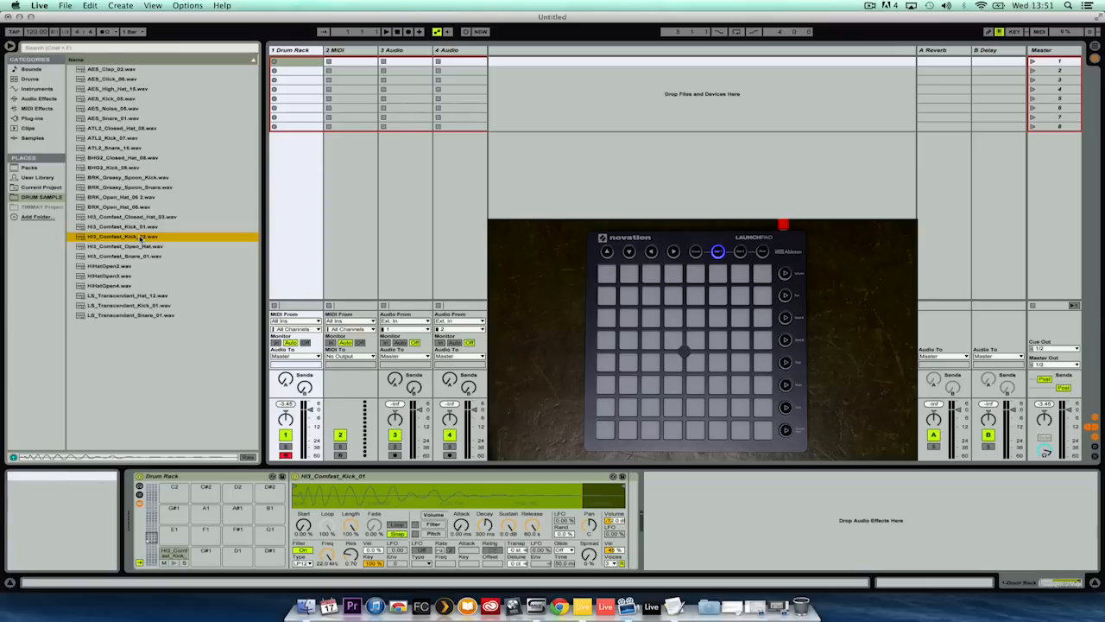
left_click_drag(141, 237, 176, 533)
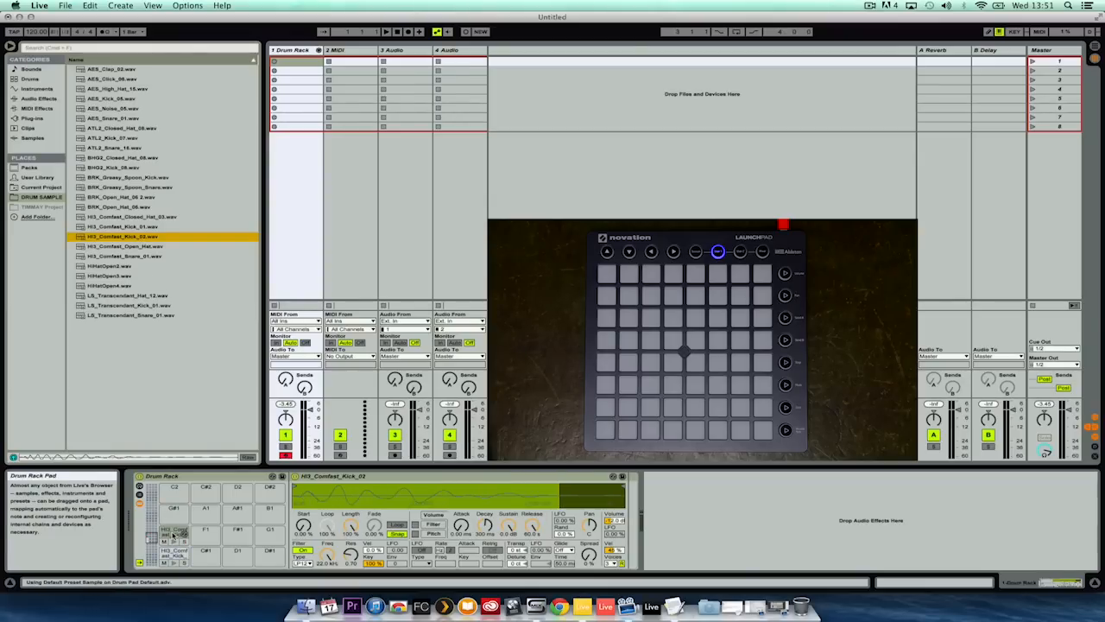
left_click_drag(131, 257, 204, 563)
left_click(125, 128)
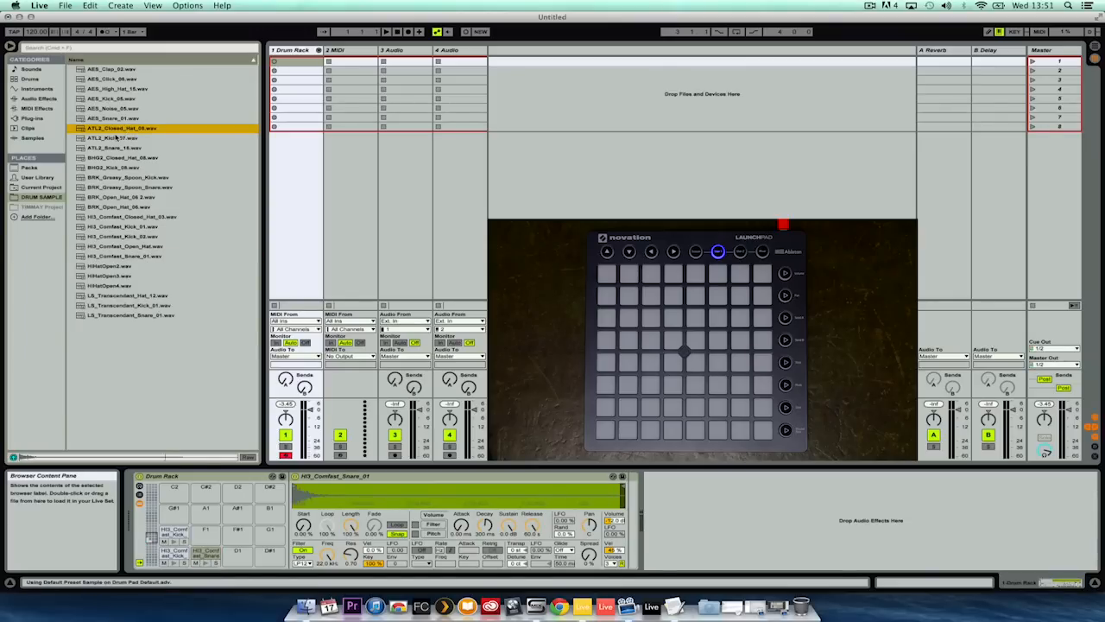
left_click_drag(115, 134, 205, 534)
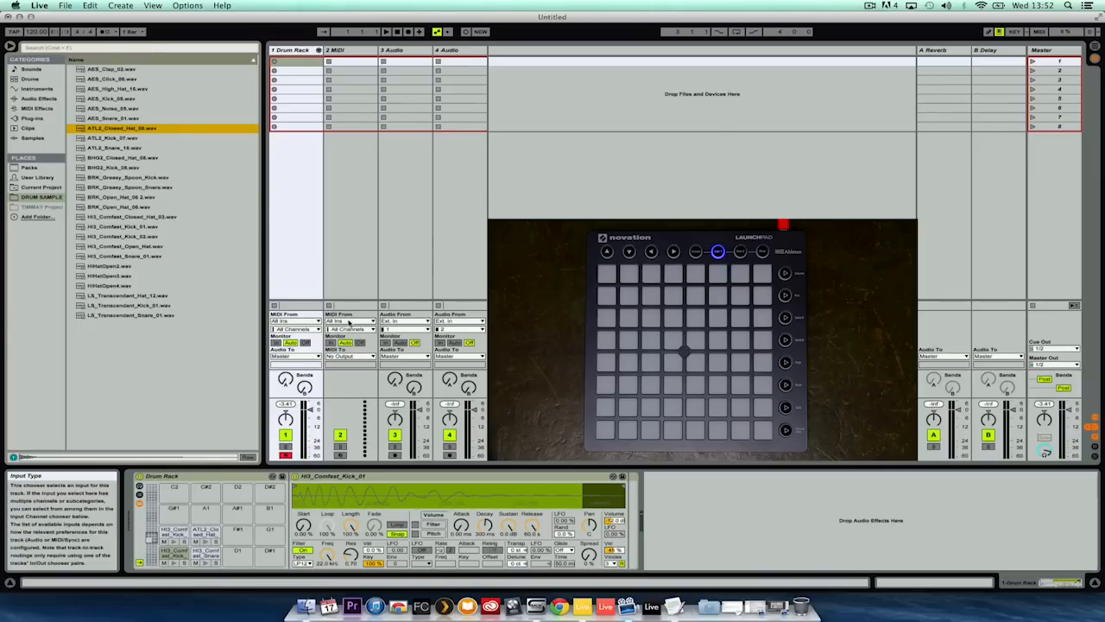
- Set the 2 MIDI track to receive its MIDI input from 1-Drum Rack
left_click(349, 52)
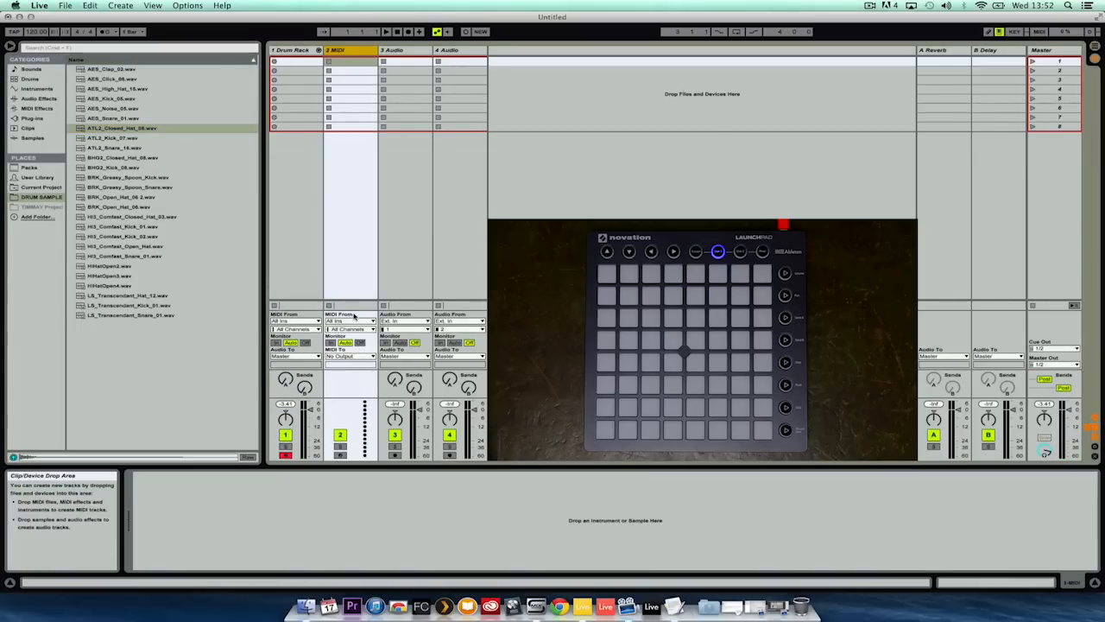
left_click(349, 321)
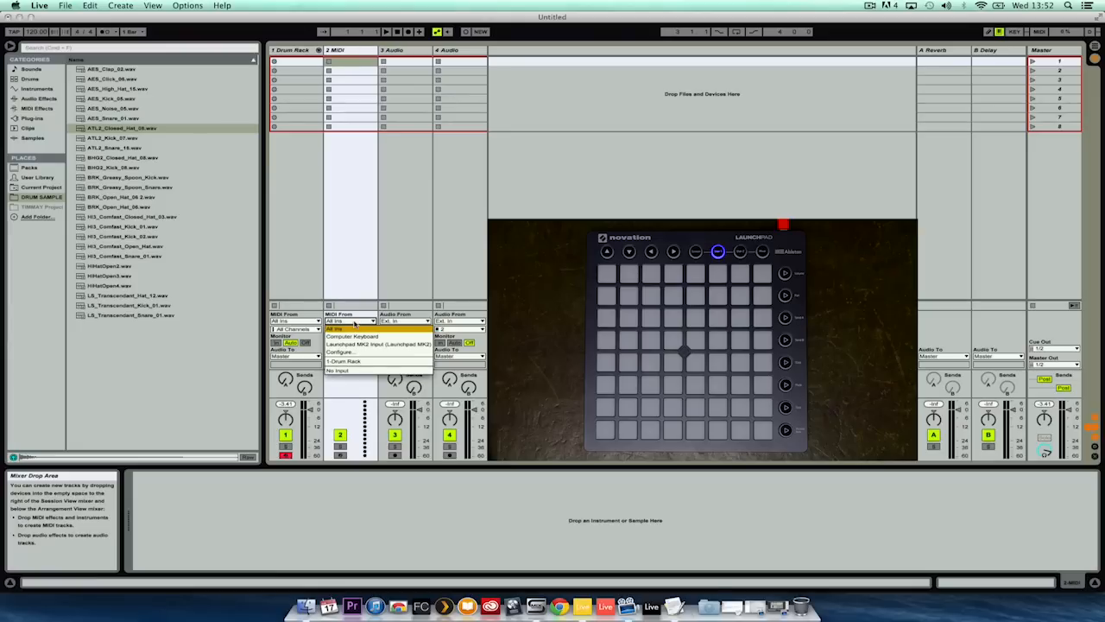
left_click(350, 362)
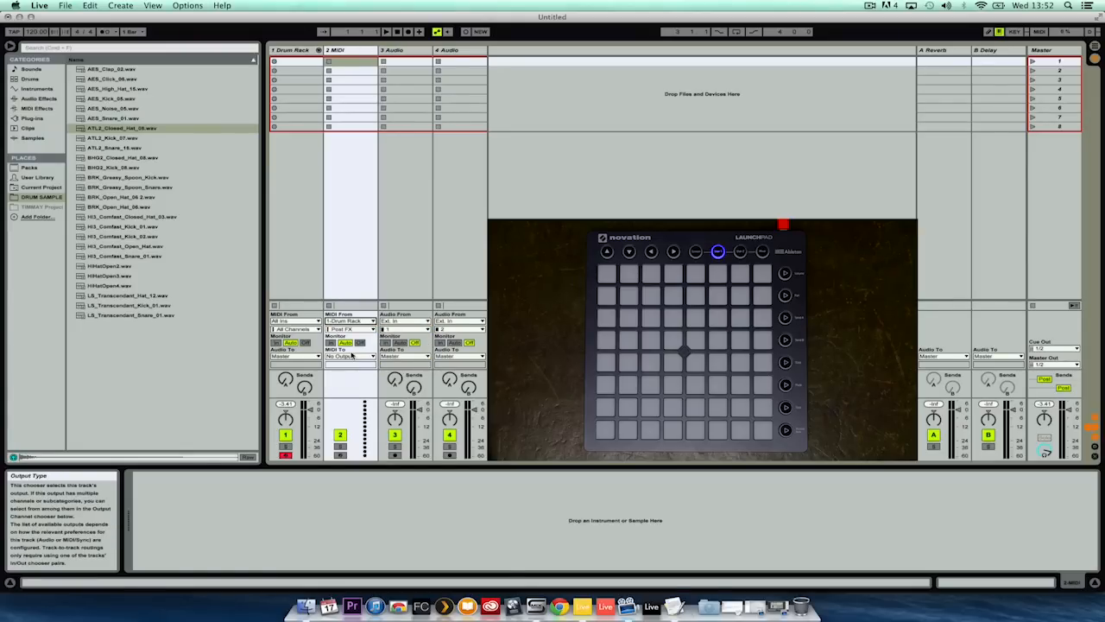
- Route the 2 MIDI track's output to the Launchpad MK2 on channel 6 and set its monitoring to In
left_click(349, 356)
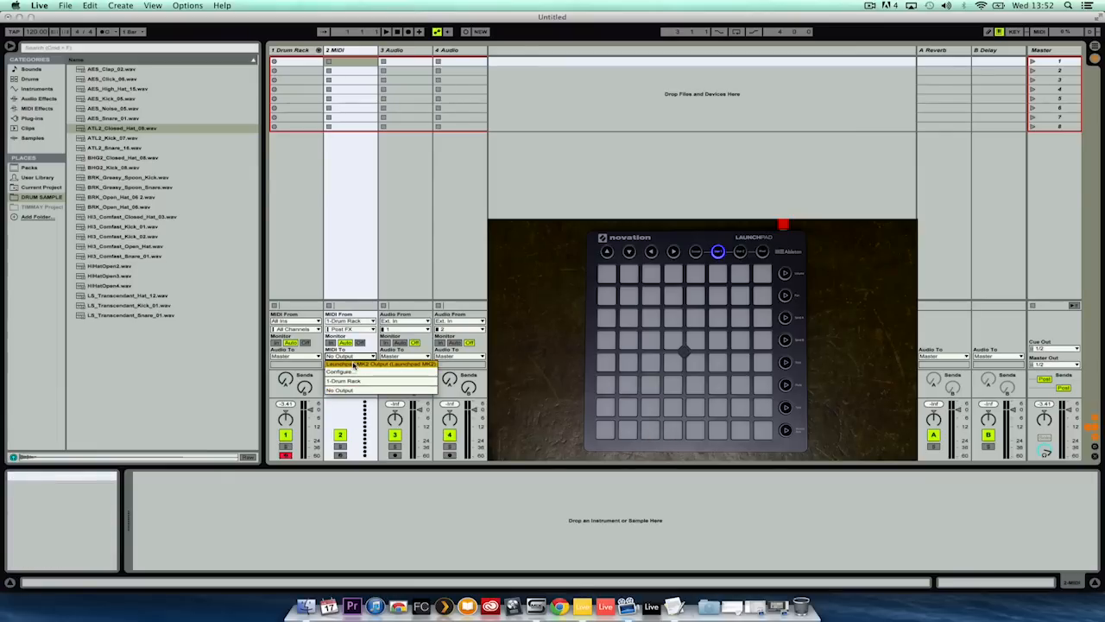
left_click(353, 365)
left_click(353, 365)
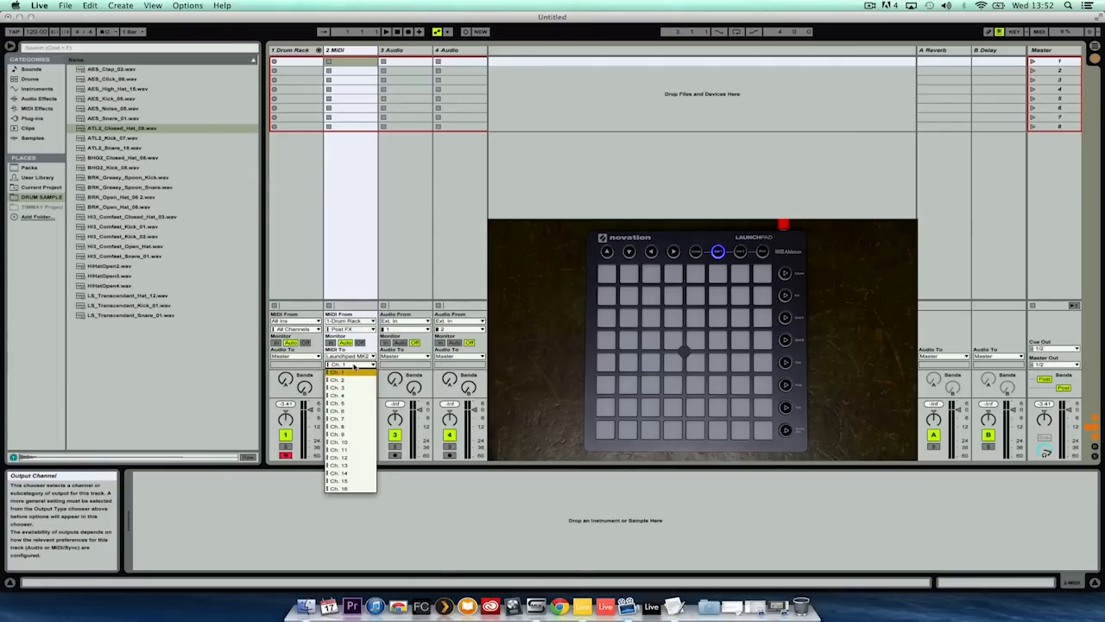
left_click(340, 411)
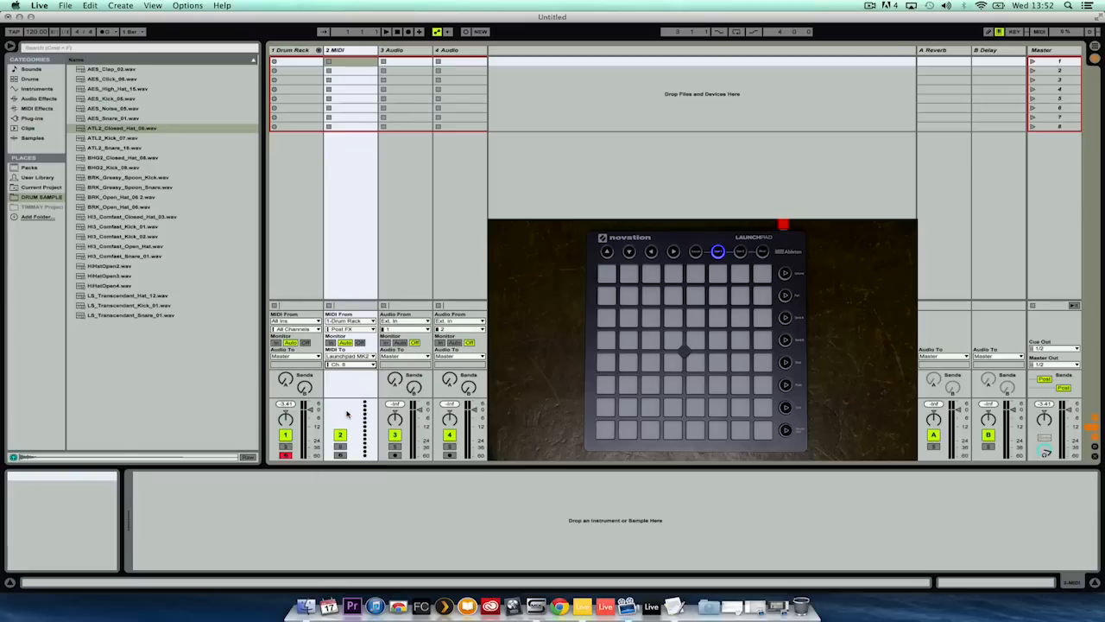
left_click(330, 343)
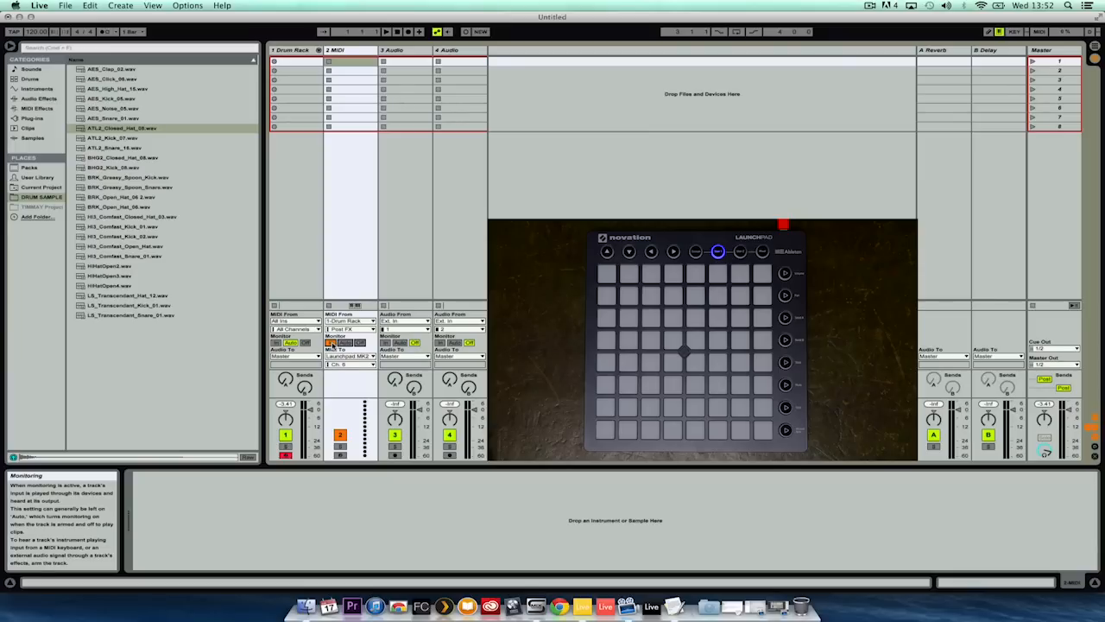
- Add the Velocity MIDI effect to the 2 MIDI track
left_click(47, 109)
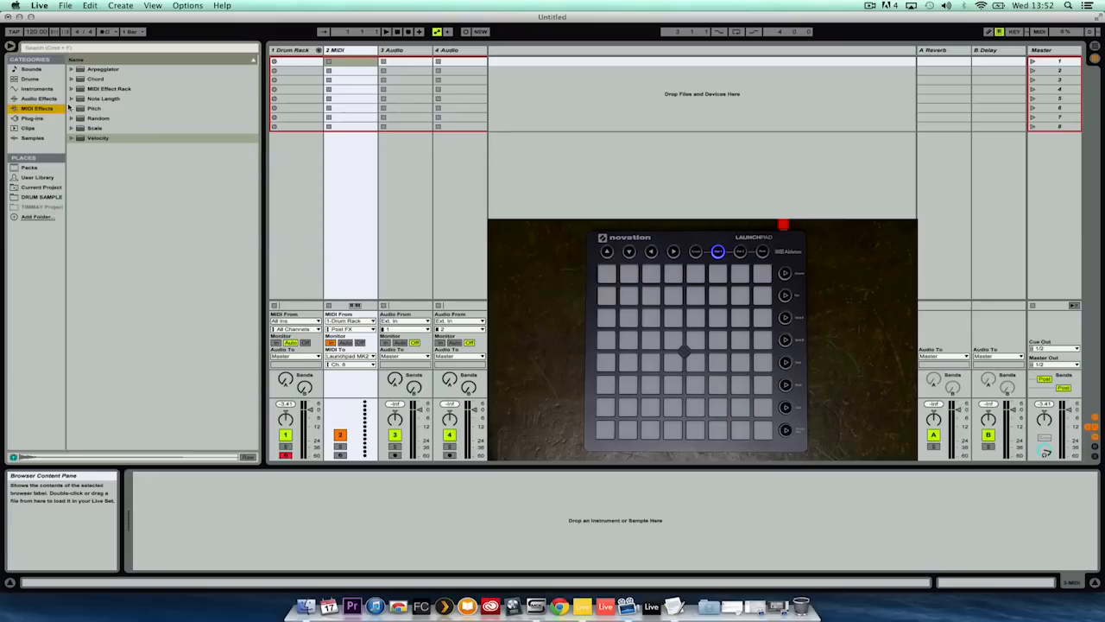
left_click(74, 139)
left_click(74, 138)
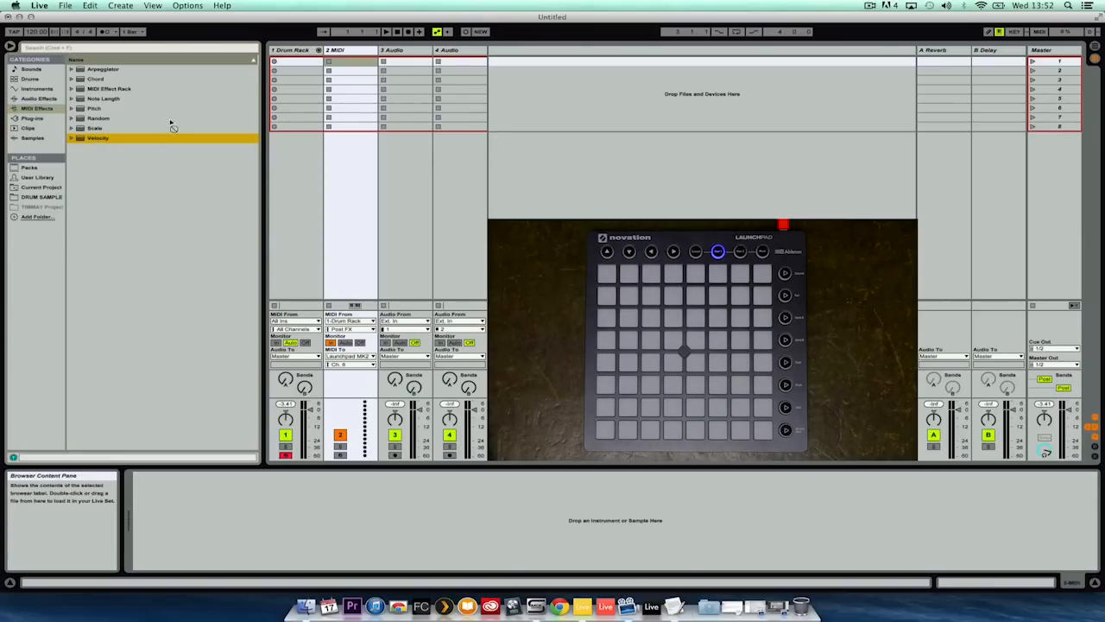
left_click_drag(347, 53, 345, 52)
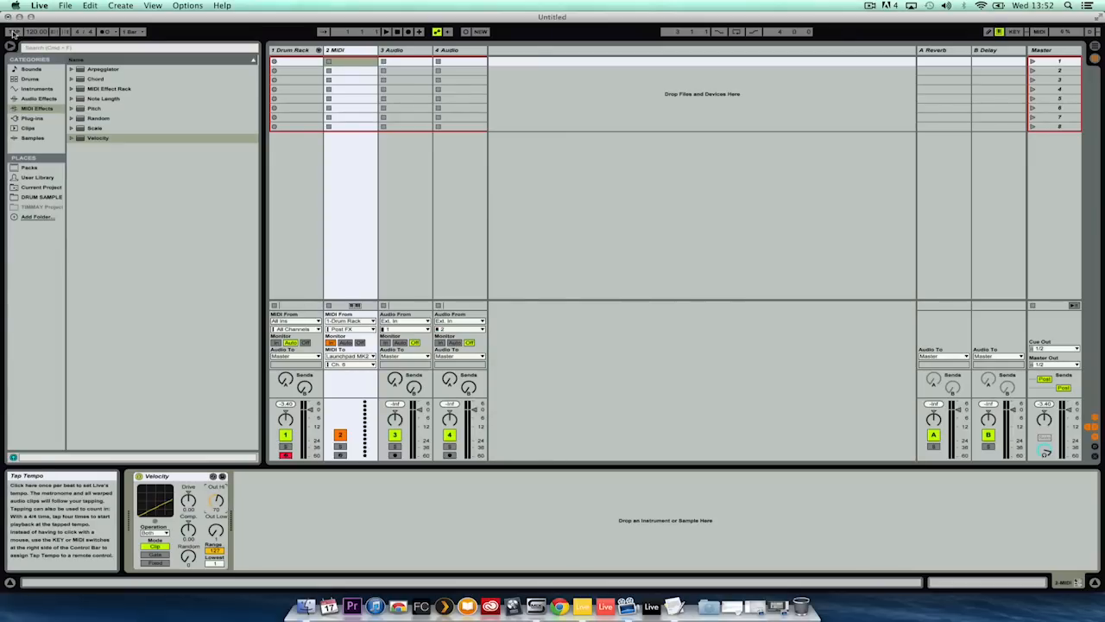
- Set the song tempo to 74 BPM
left_click(14, 32)
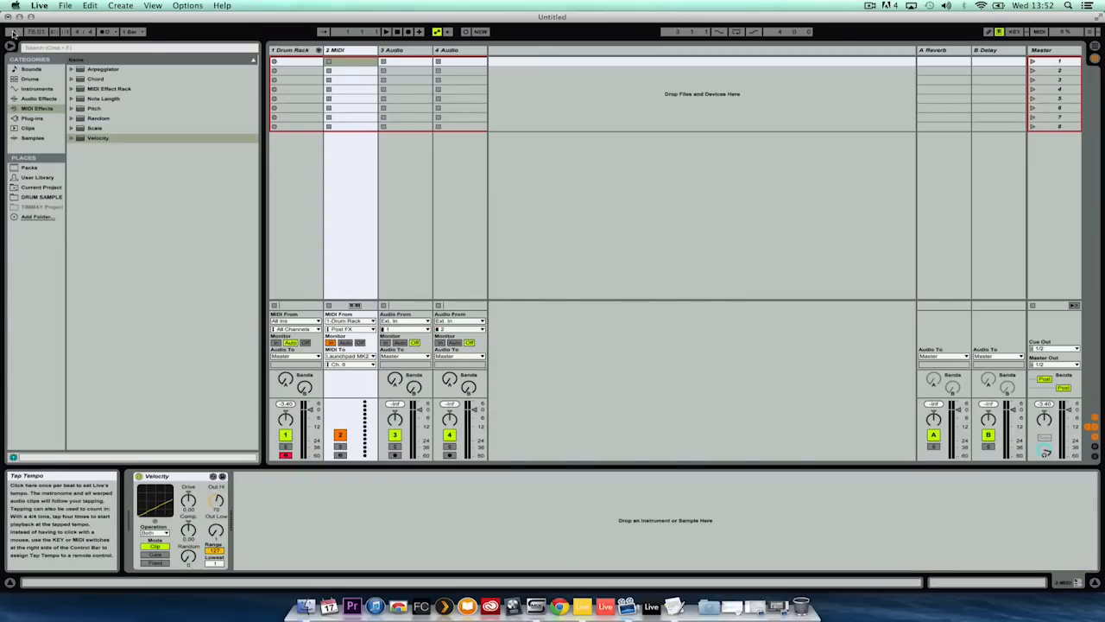
left_click(34, 33)
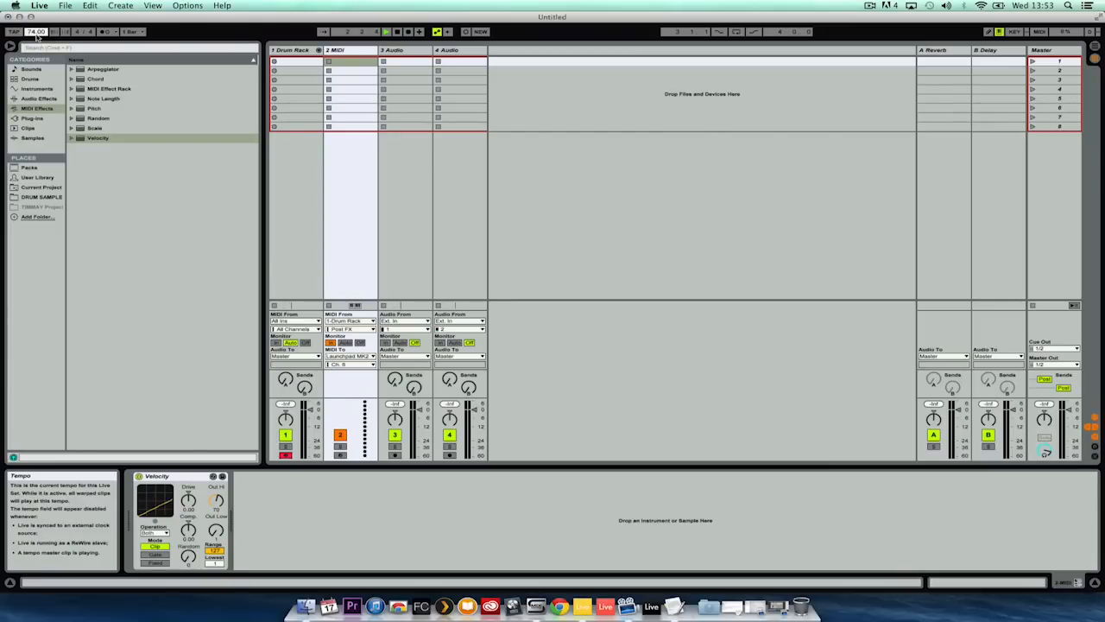
- Set record quantization to Sixteenth-Note Quantization and turn on the metronome
left_click(90, 6)
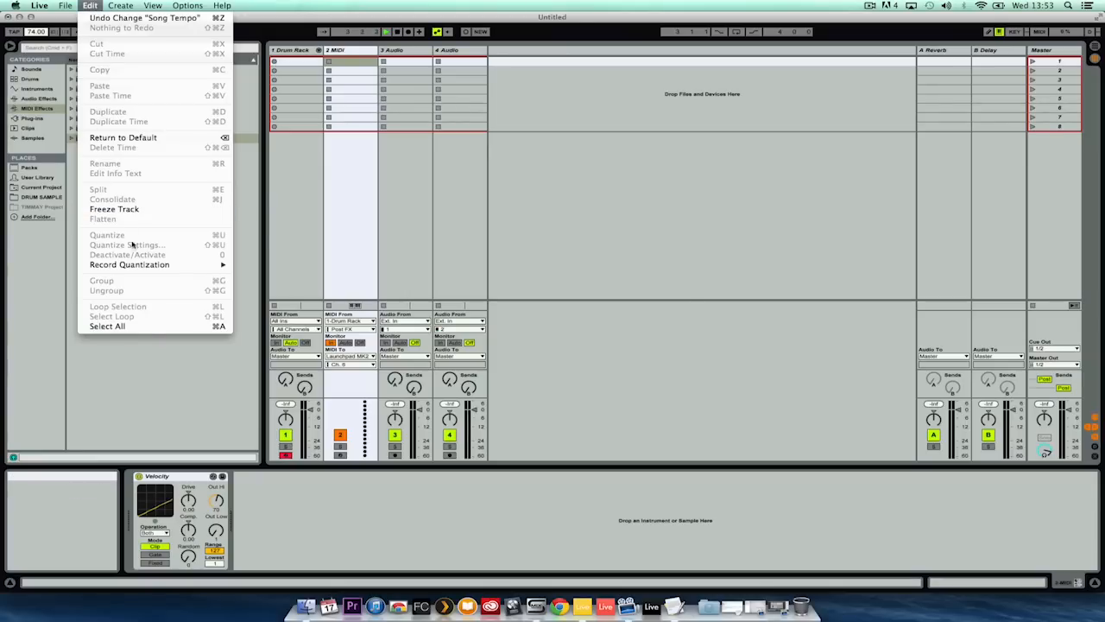
mouse_move(137, 266)
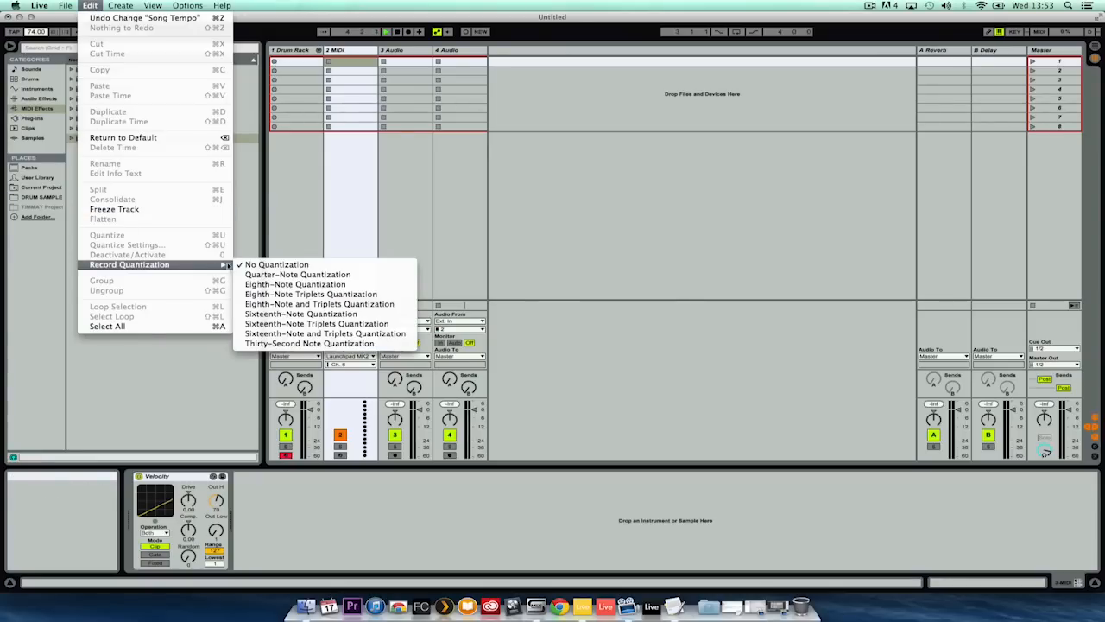
left_click(302, 314)
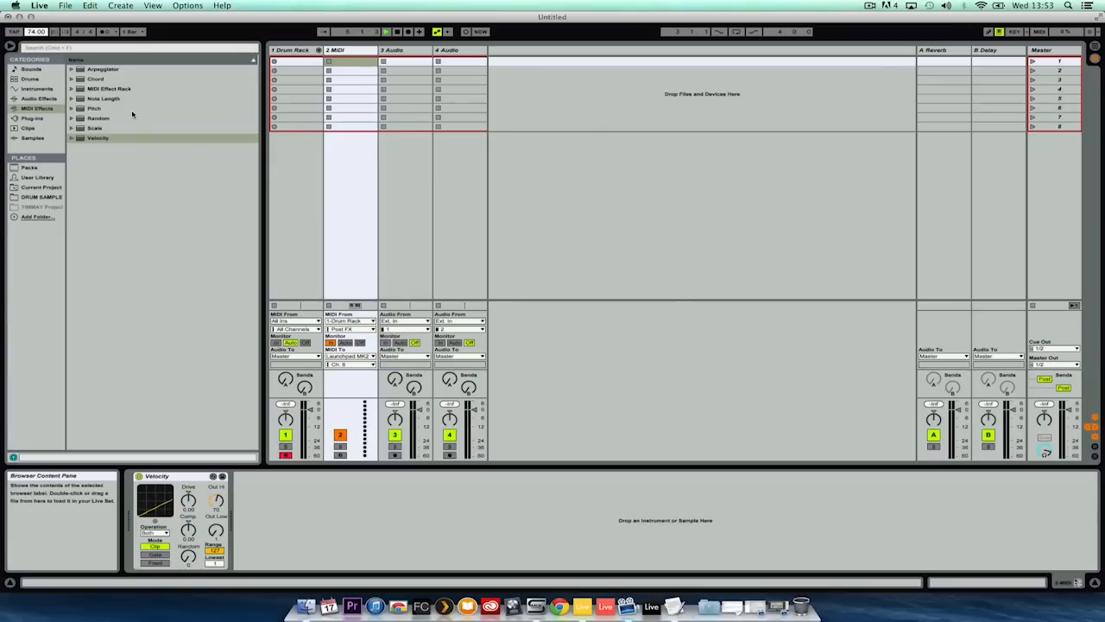
left_click(105, 32)
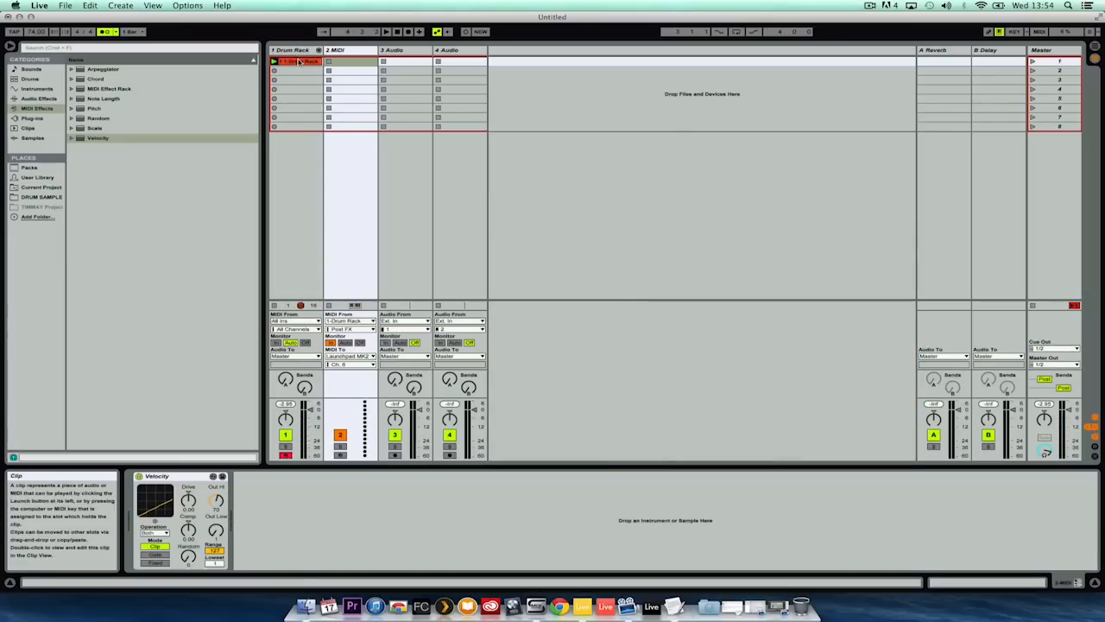
- Open the recorded drum clip and trim its loop to run from bar 2 to bar 4
double_click(299, 63)
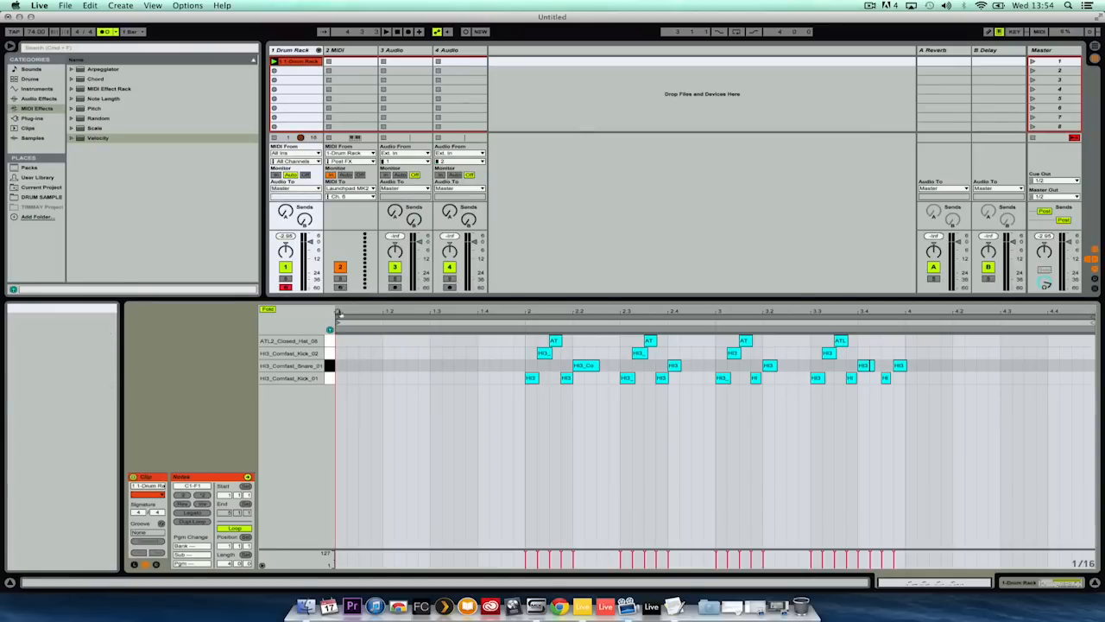
left_click(362, 319)
left_click_drag(363, 318, 526, 319)
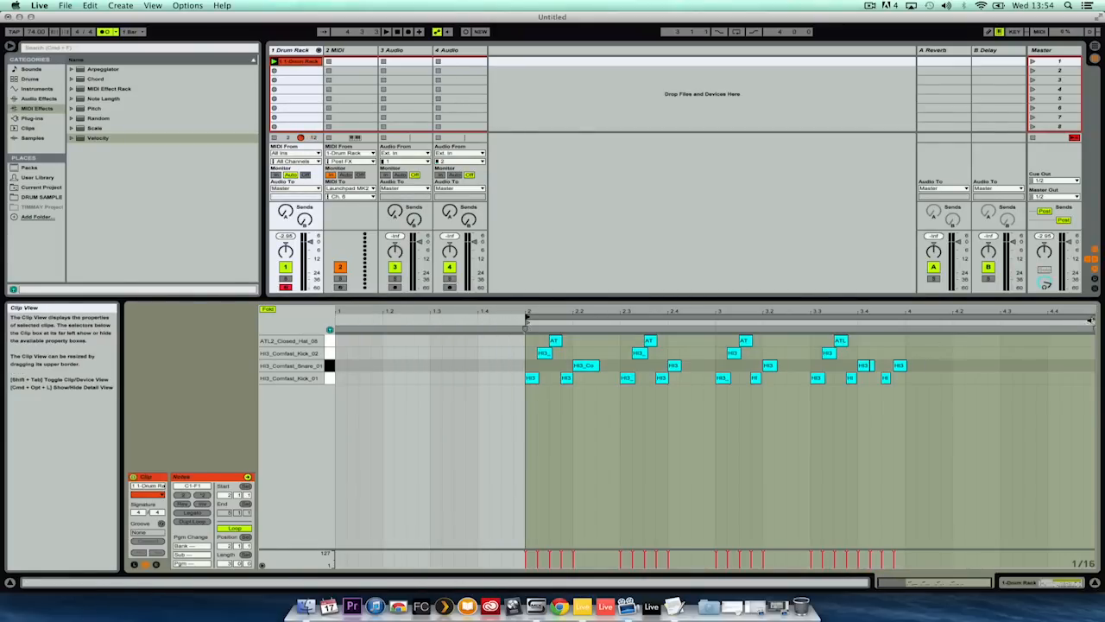
left_click_drag(1091, 321, 905, 317)
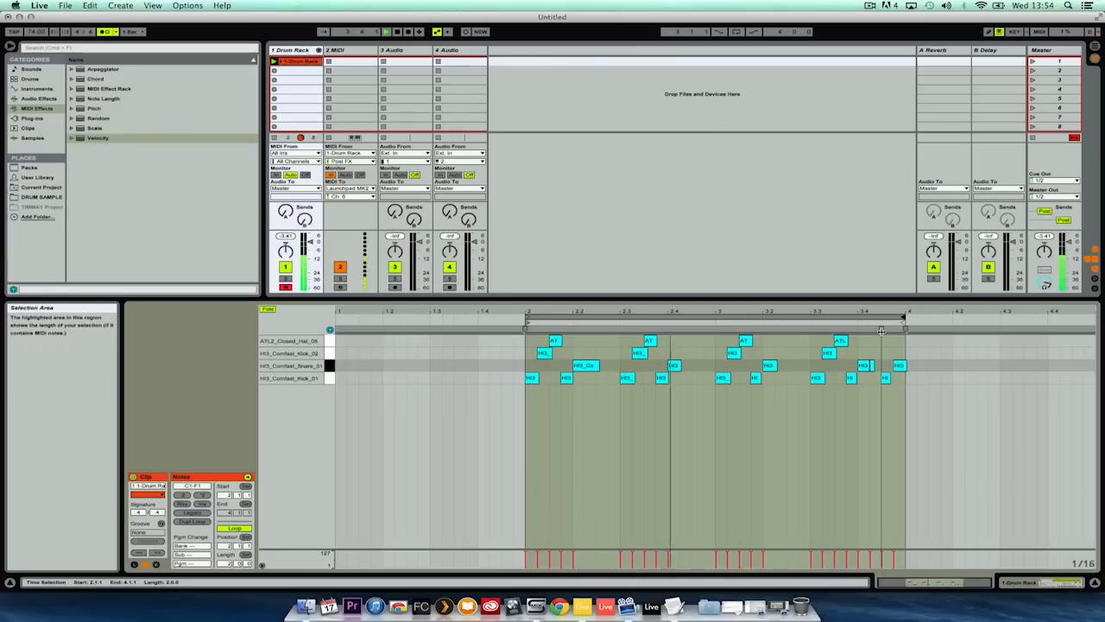
- Copy the closed hat note to more positions from 2.4.3 to 3.4.4 in the drum clip and play it back
left_click(650, 341)
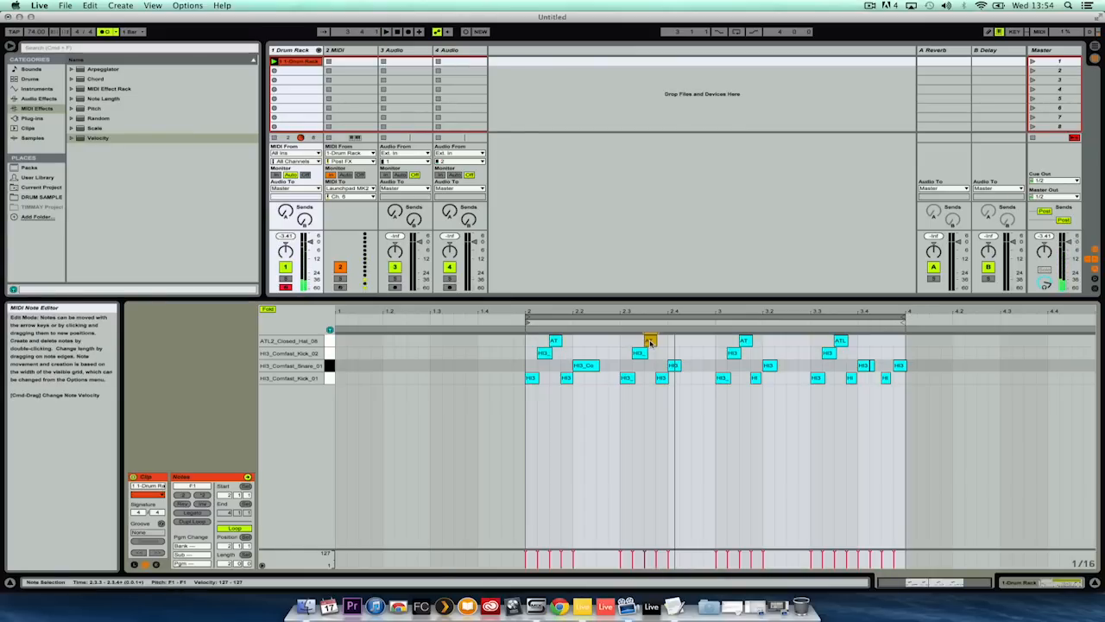
left_click_drag(650, 342, 835, 347)
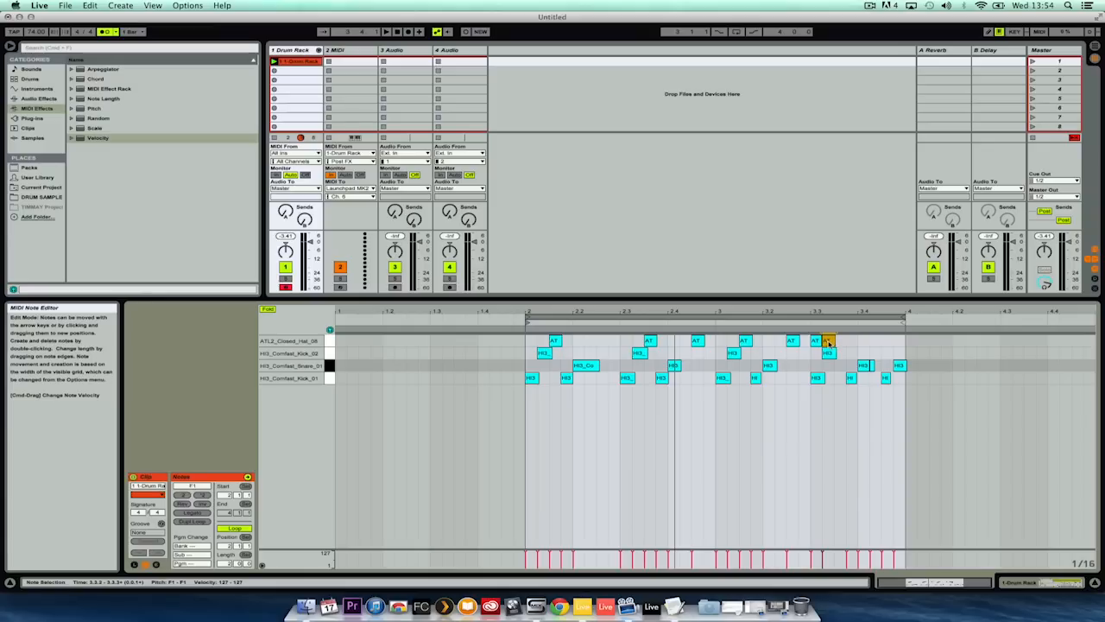
left_click_drag(840, 342, 910, 350)
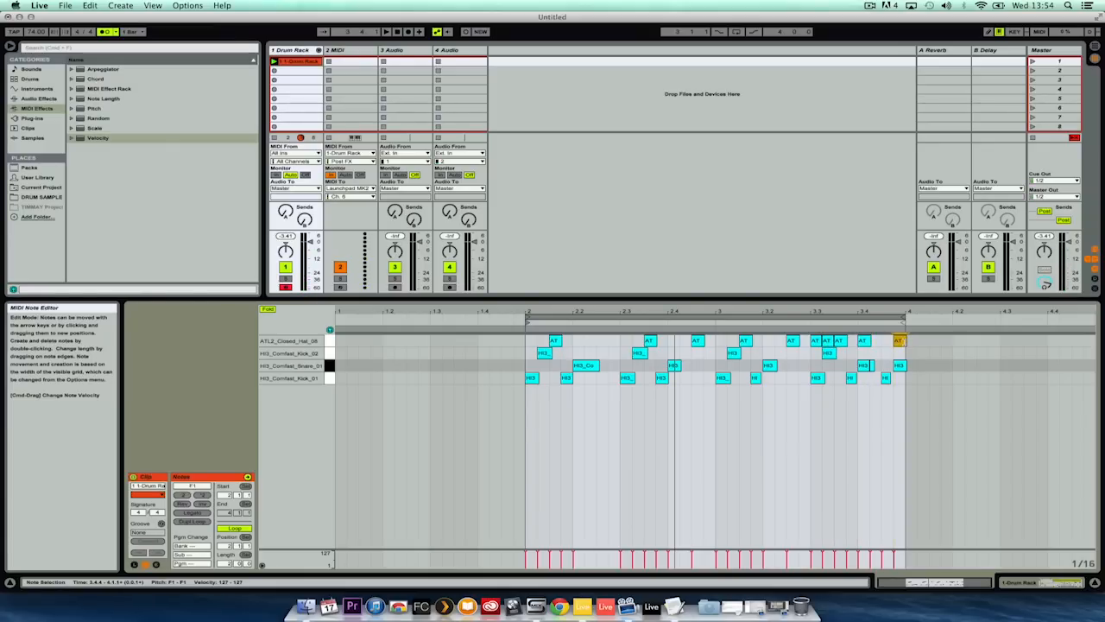
key("space")
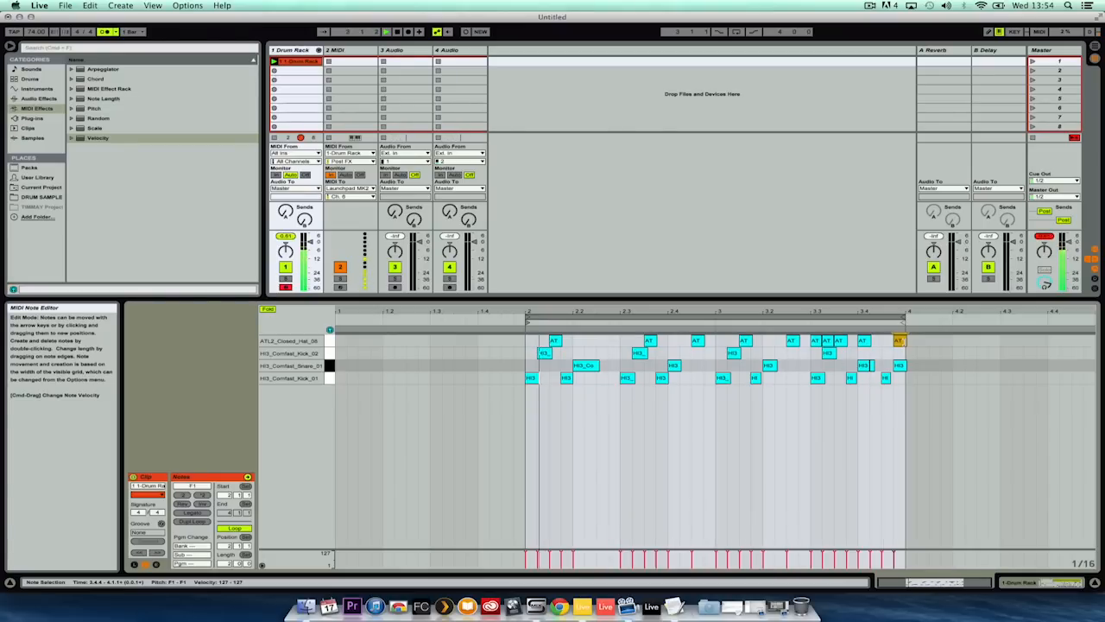
- Lower the velocities of the kick and closed hat at 3.3.2 and the hat at 3.3.3, with the 3.3.2 hat at 80
left_click(822, 553)
left_click_drag(822, 553, 823, 561)
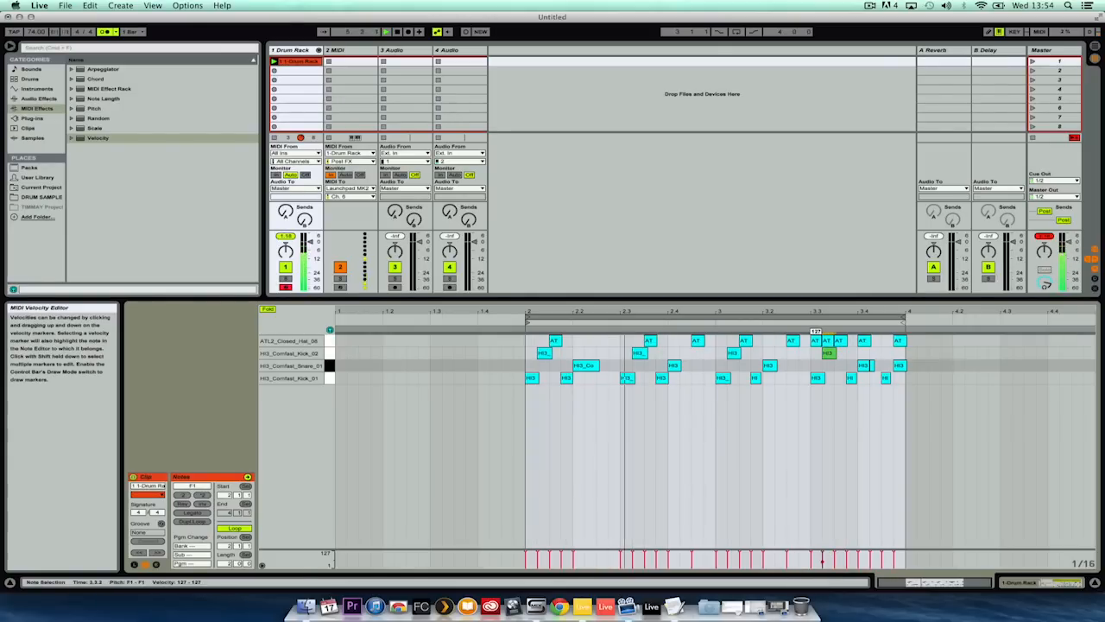
left_click(822, 558)
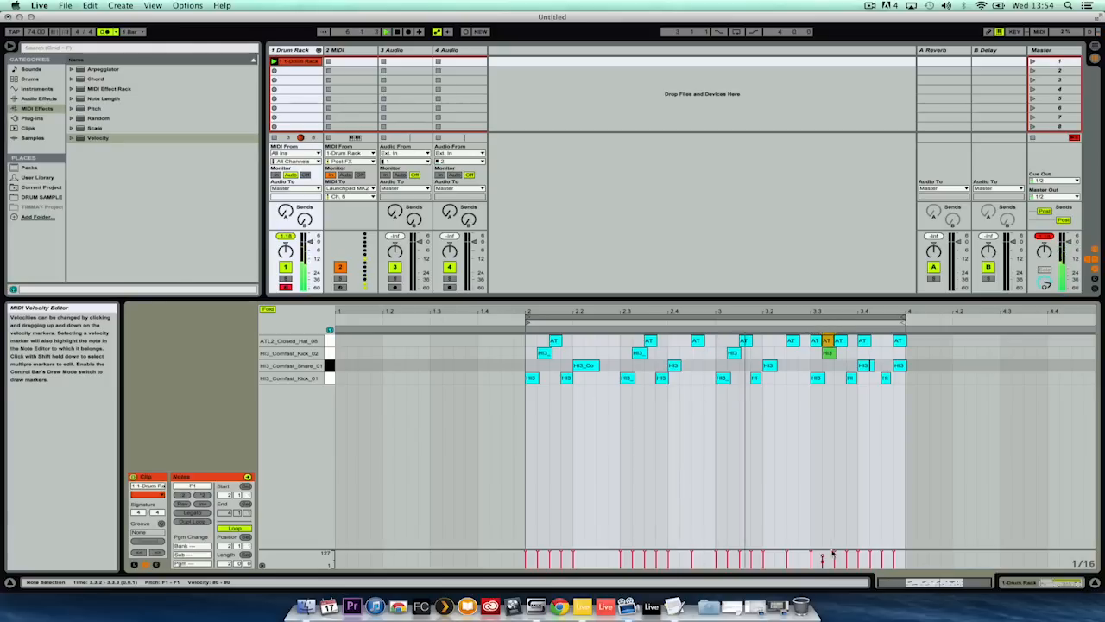
left_click_drag(835, 555, 836, 559)
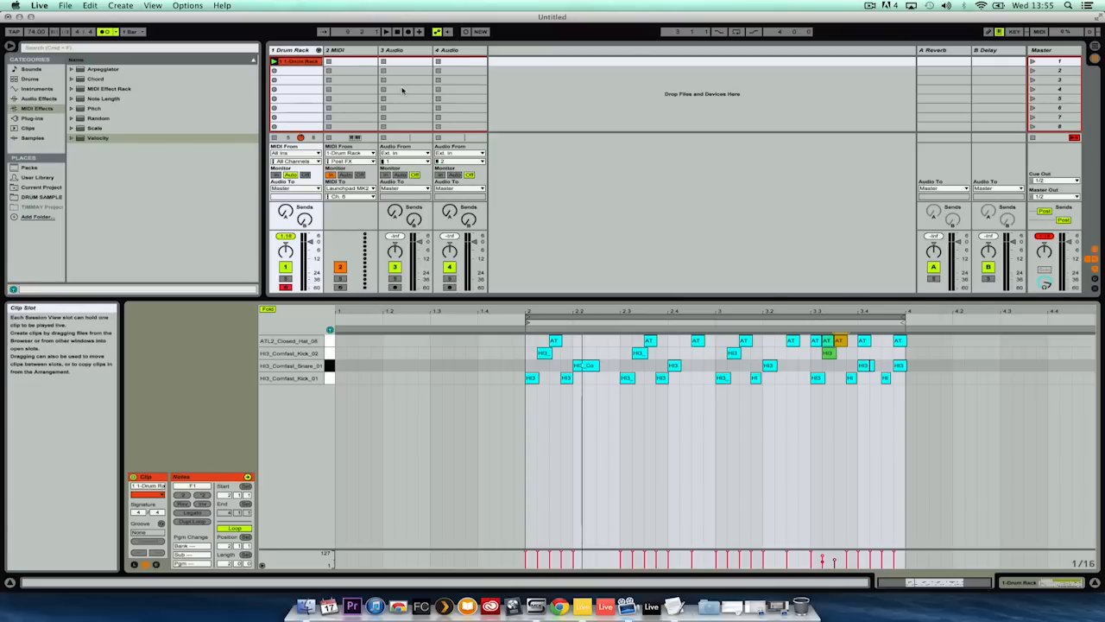
- Rename the Drum Rack track to DRUMS and the 2 MIDI track to LIGHTS
left_click(294, 50)
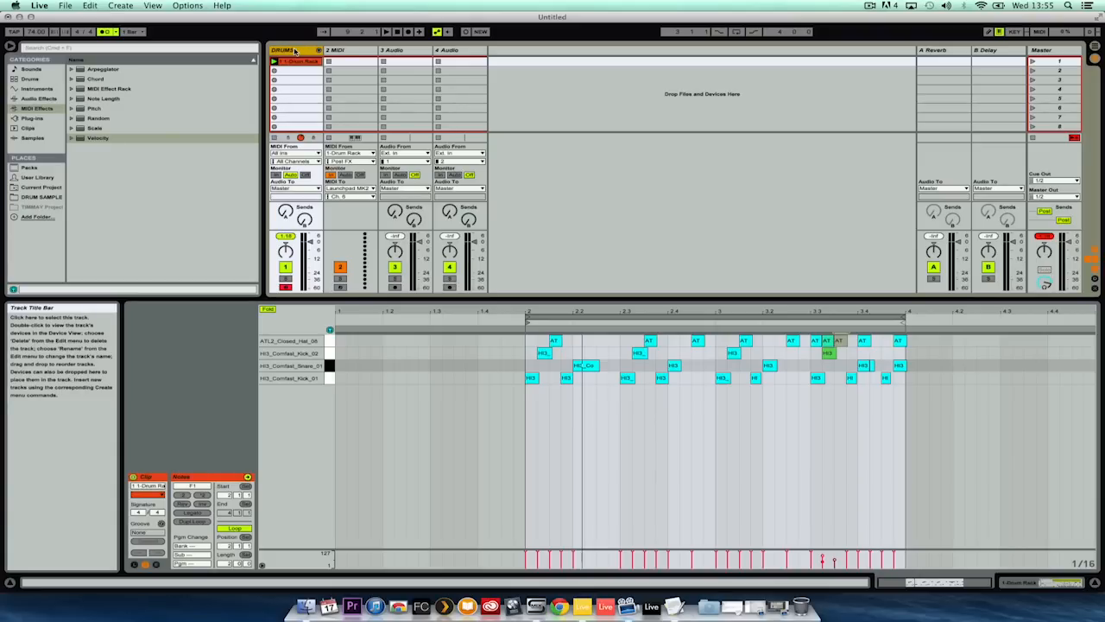
left_click(342, 52)
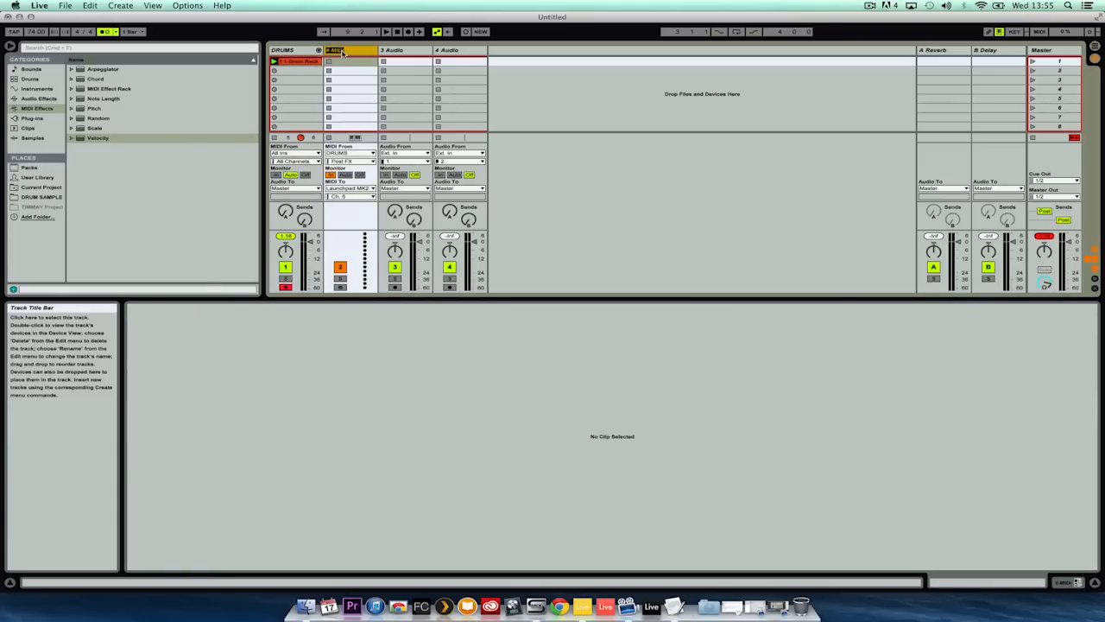
right_click(343, 52)
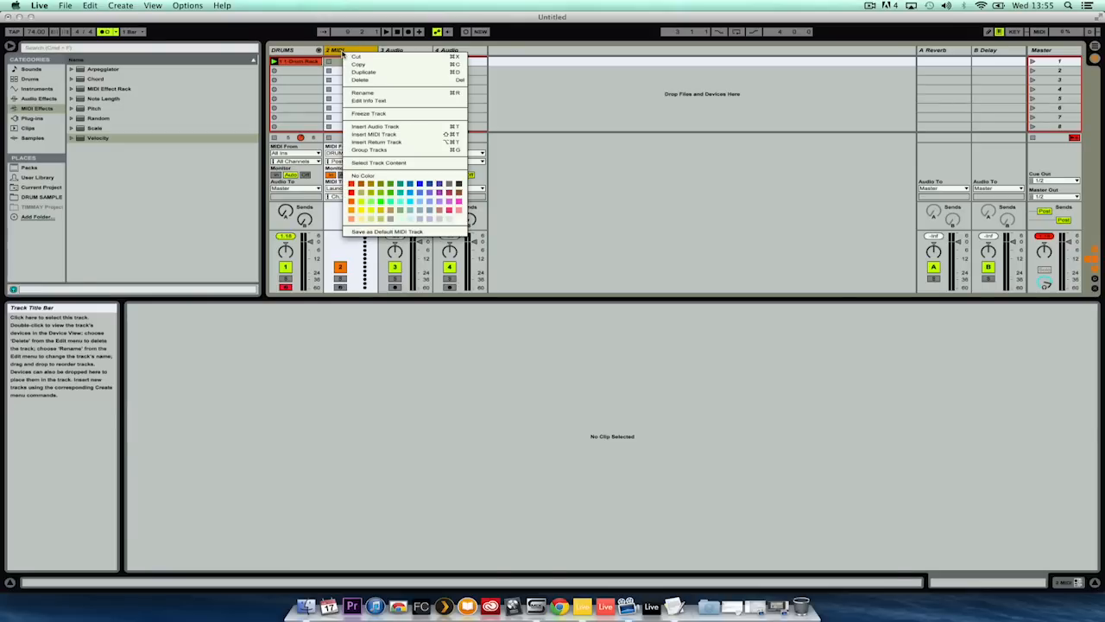
left_click(361, 94)
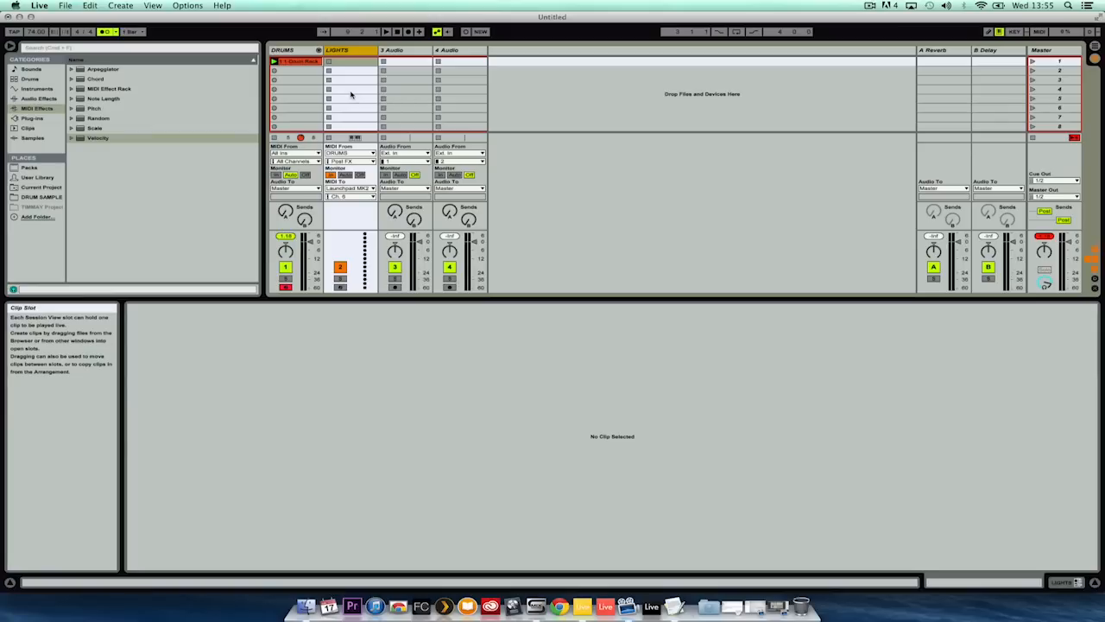
- Audition the Pad instrument rack presets and load Particles Pad onto a new track
left_click(36, 89)
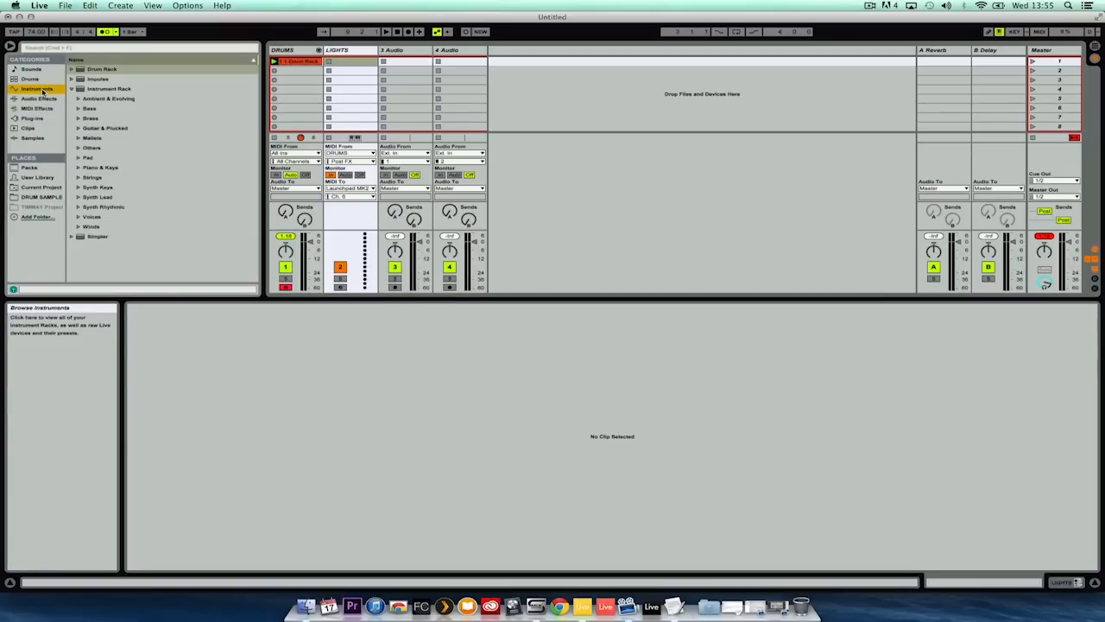
left_click(89, 157)
left_click(79, 159)
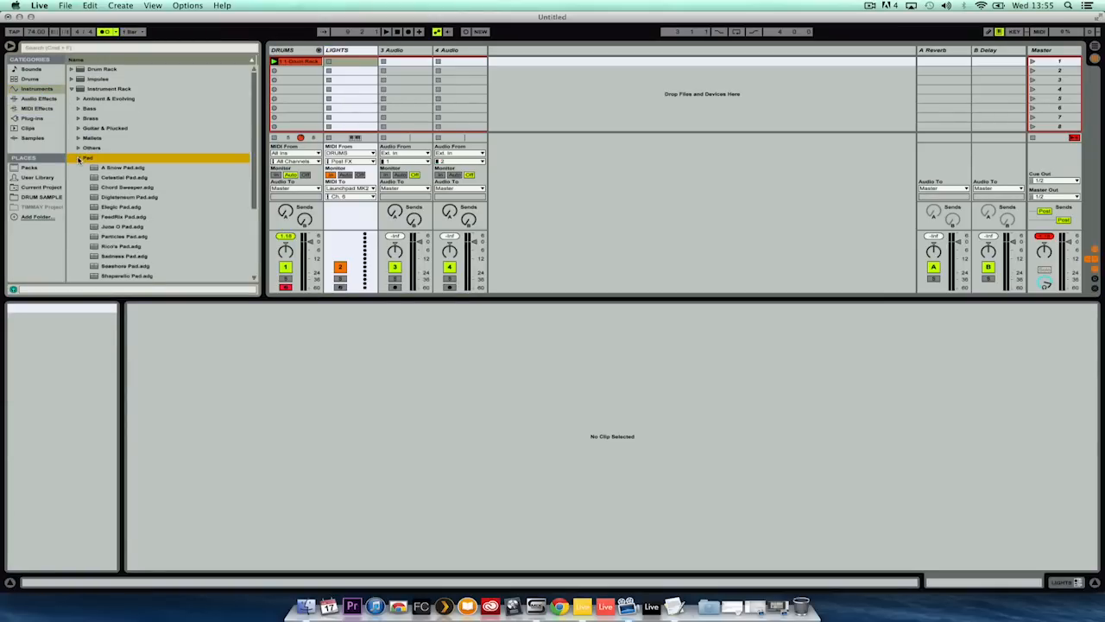
left_click(102, 176)
left_click(104, 198)
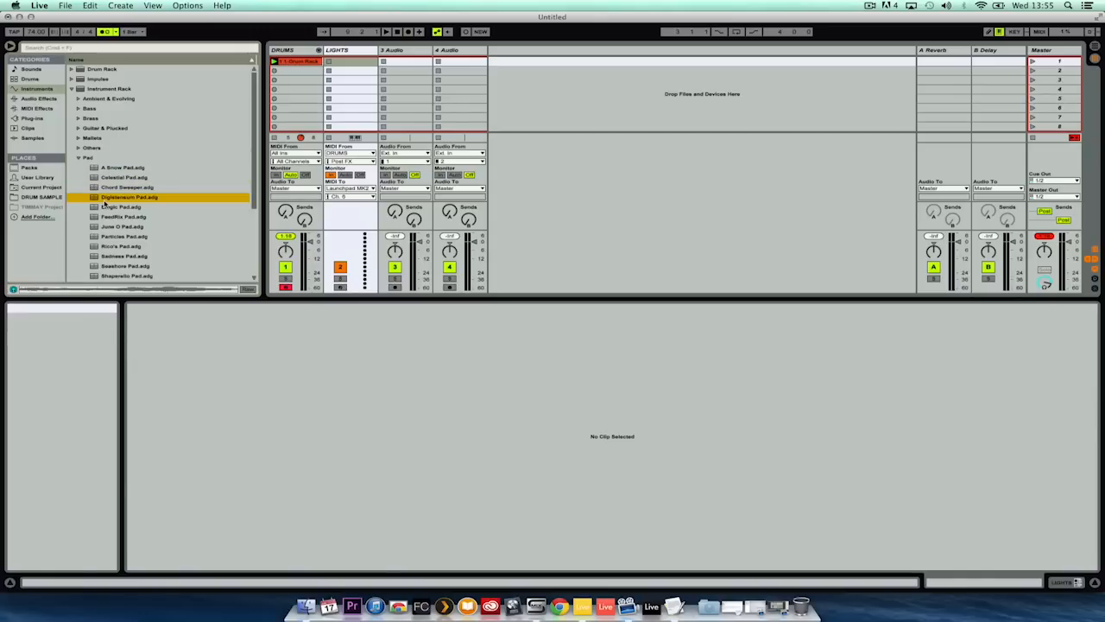
left_click(104, 227)
scroll(98, 223, "down", 3)
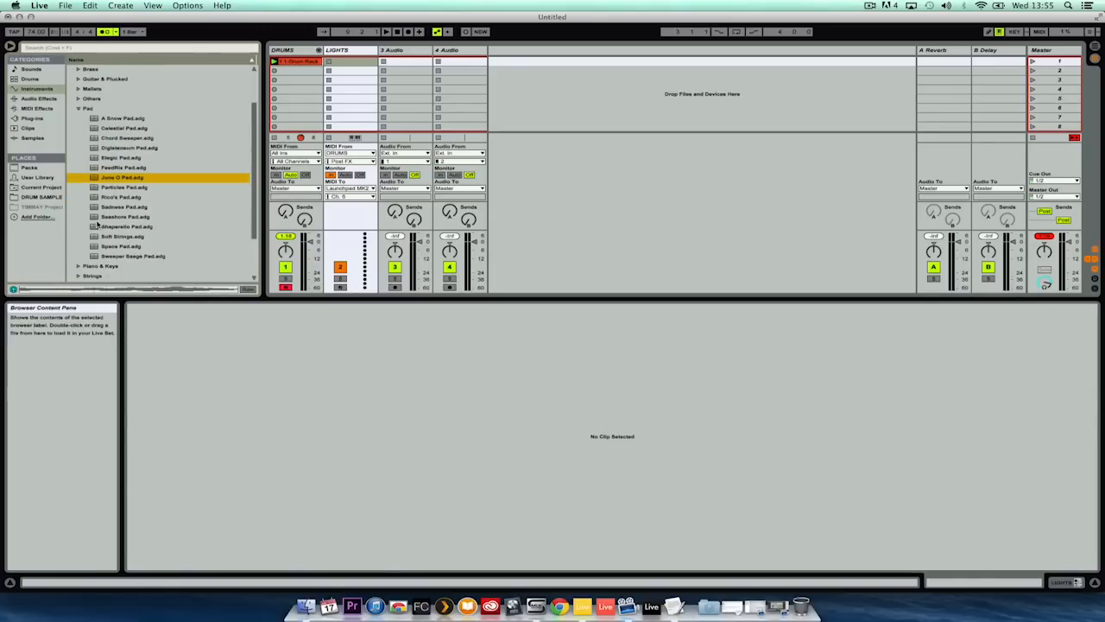
left_click(115, 188)
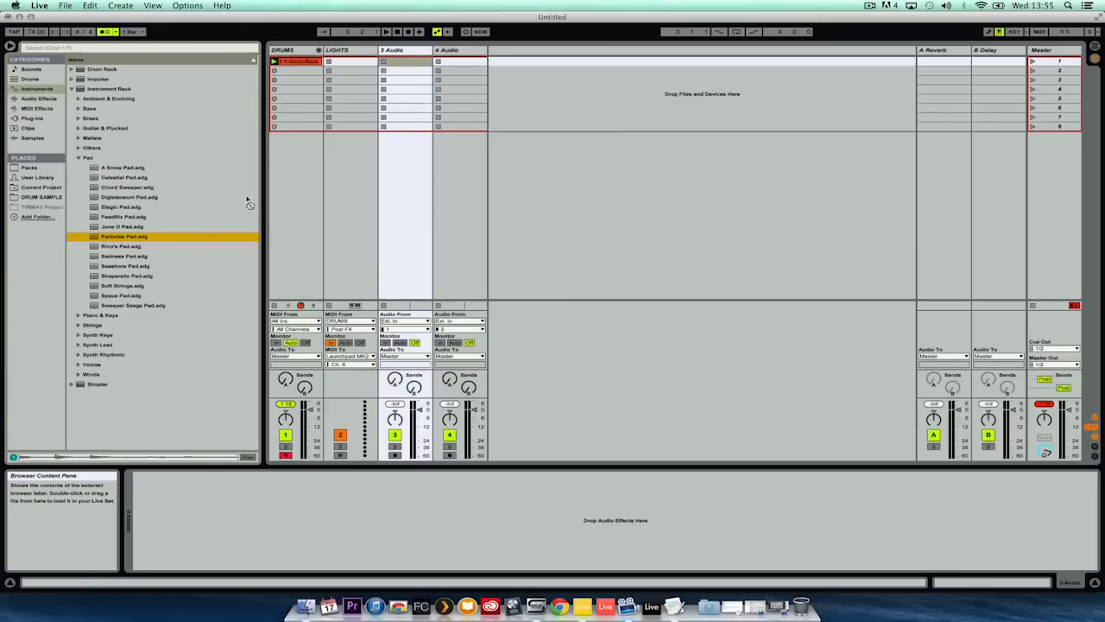
left_click_drag(249, 204, 520, 90)
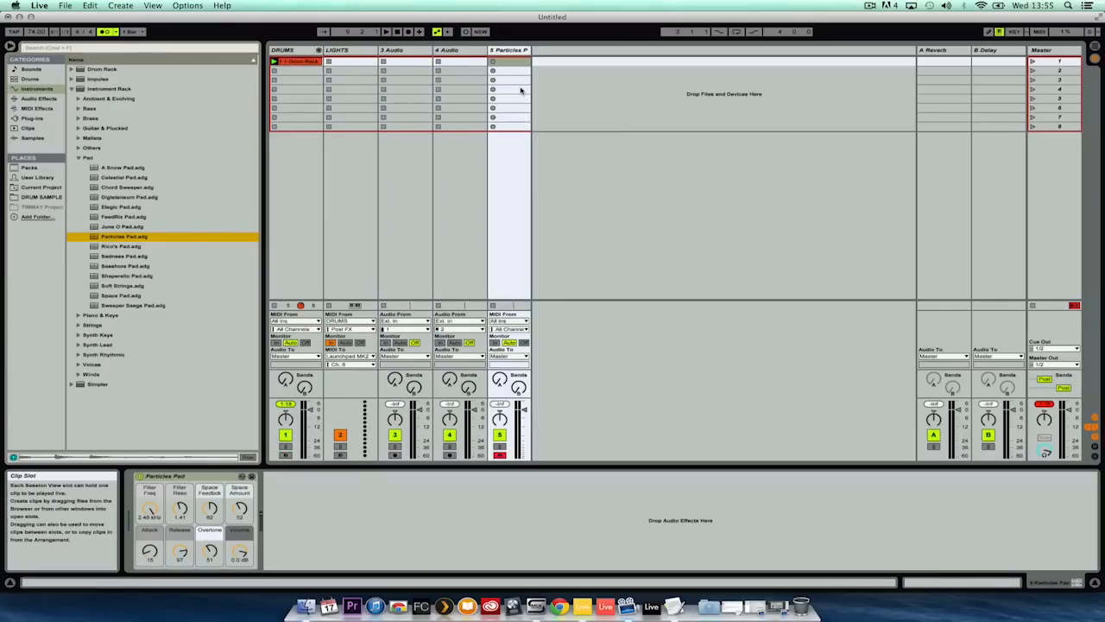
- Delete the empty 3 Audio and 4 Audio tracks
left_click(404, 52)
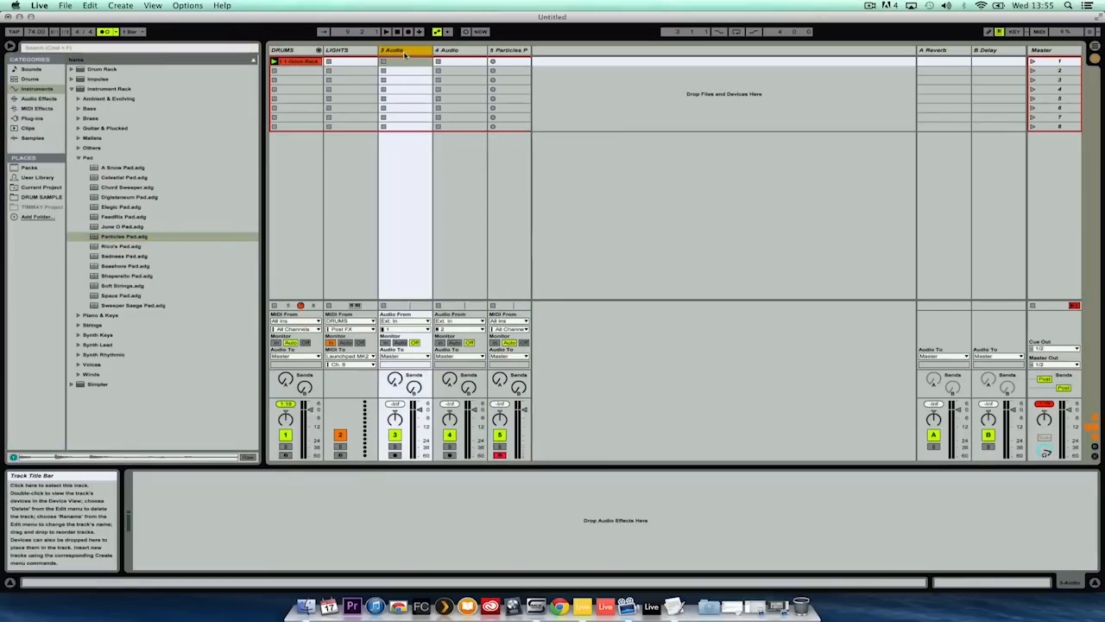
key("Delete")
key("Delete")
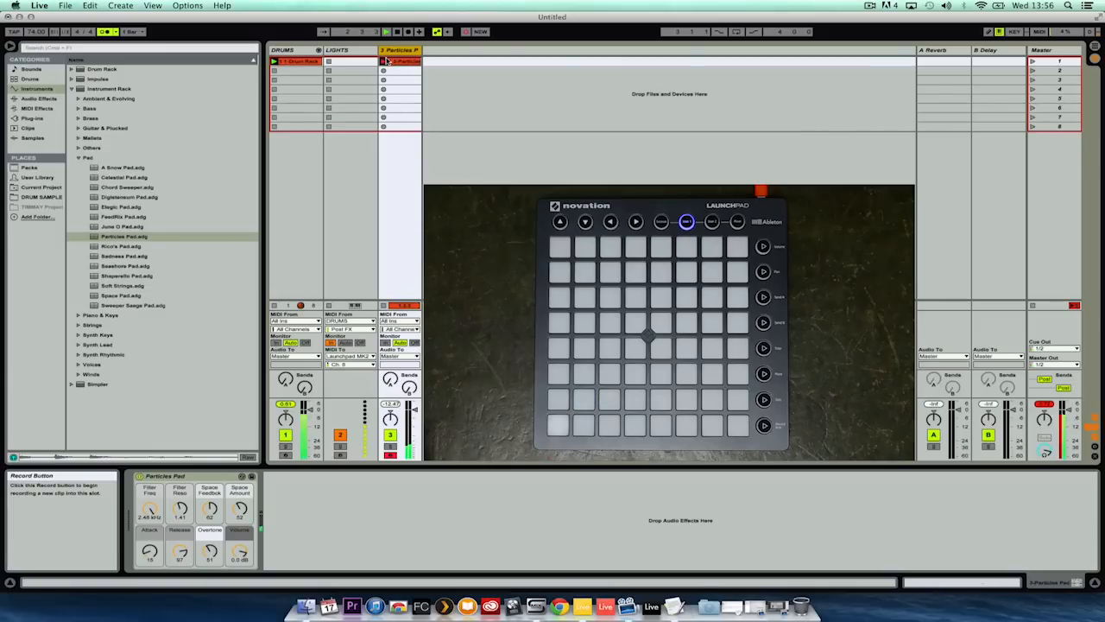
- Turn off the metronome and move the recorded Particles Pad clip's loop start to bar 5
left_click(104, 32)
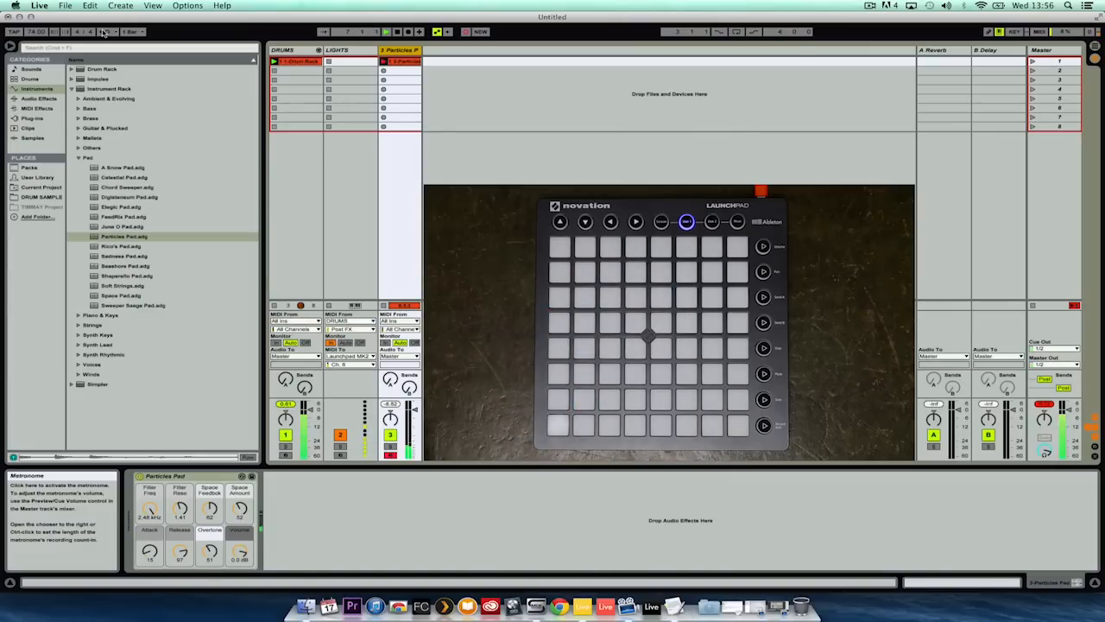
double_click(399, 62)
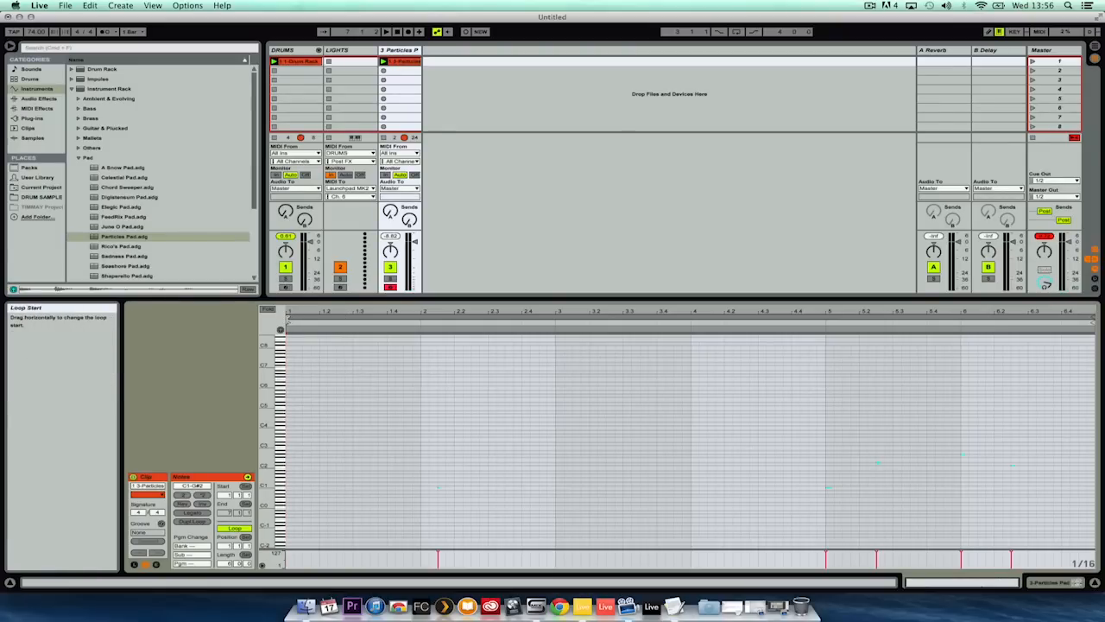
left_click_drag(290, 316, 828, 319)
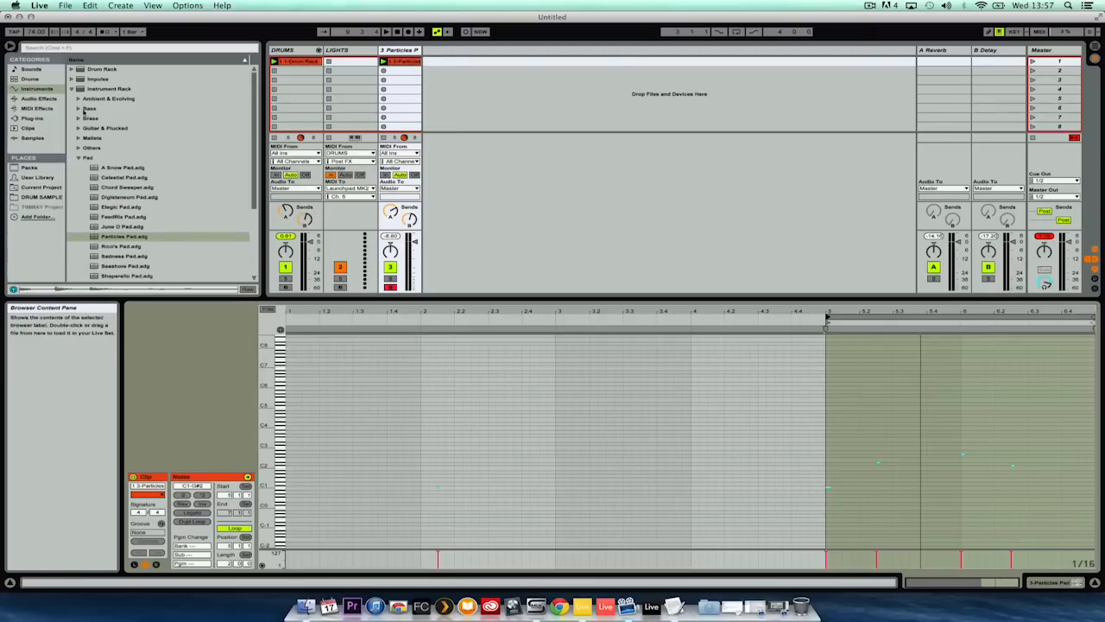
- Audition the Bass presets, load Jun-O 106 Bass onto a new track and set its Sub Octave to 112
left_click(80, 158)
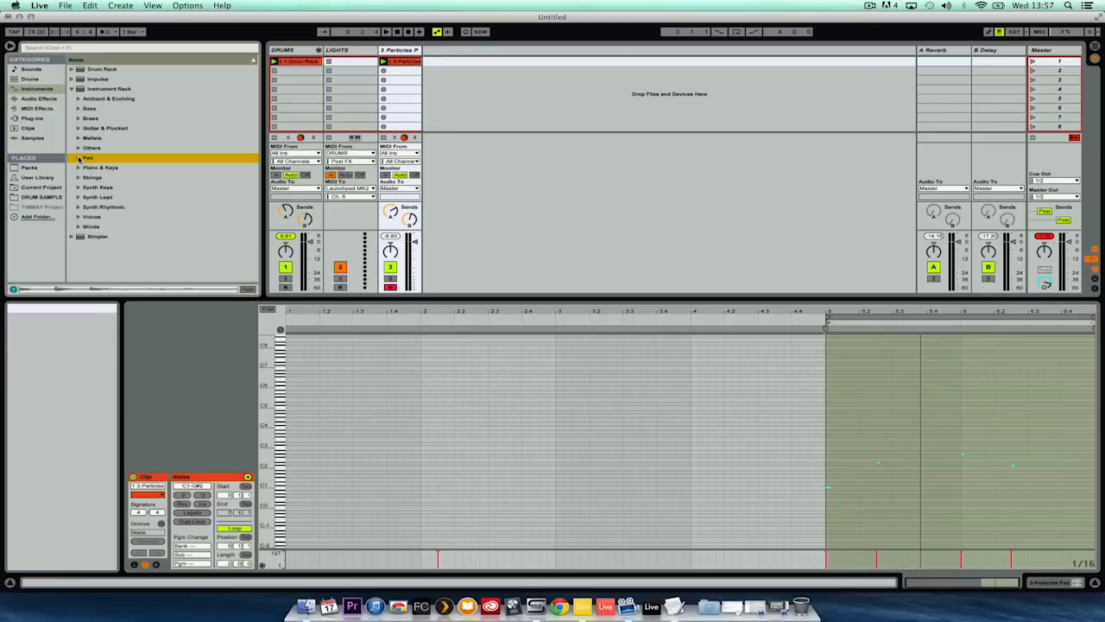
left_click(81, 111)
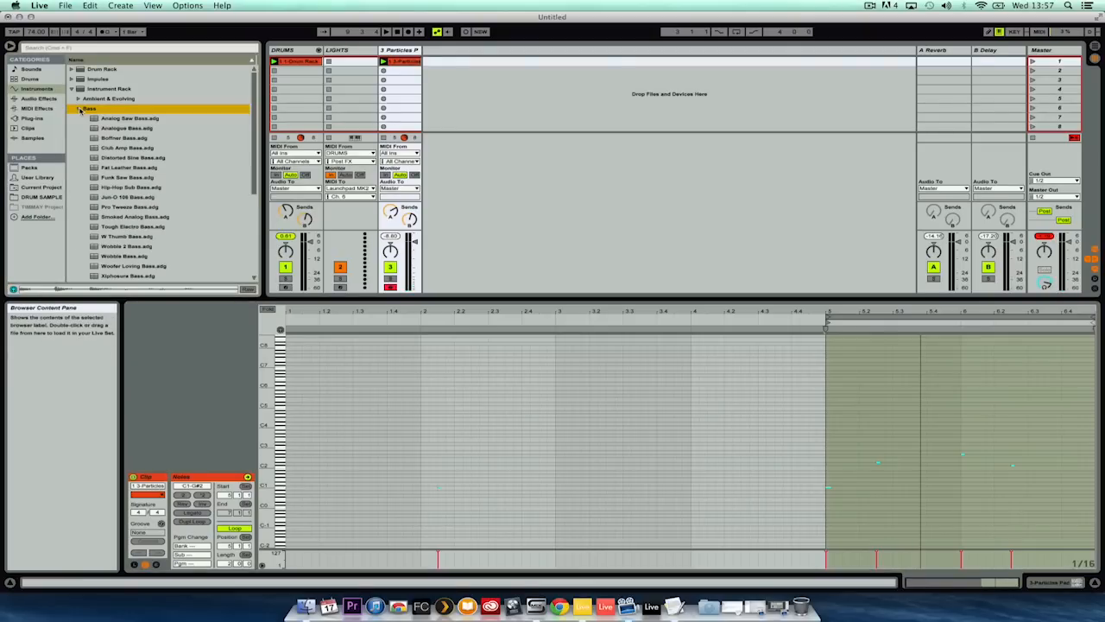
left_click(105, 169)
left_click(105, 238)
left_click(113, 267)
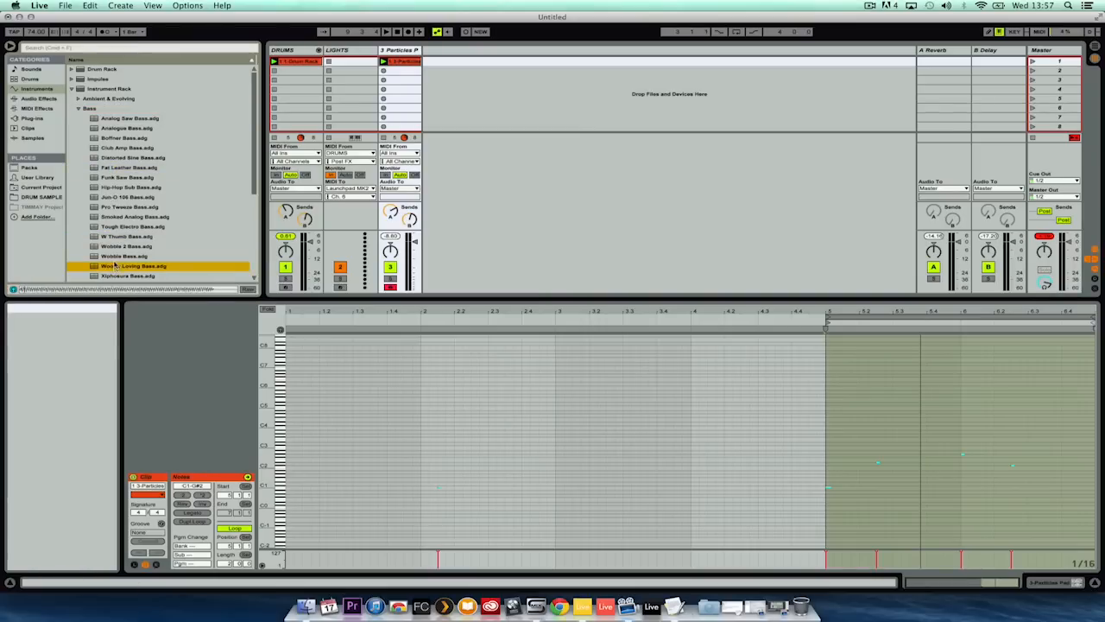
left_click(127, 205)
left_click(131, 198)
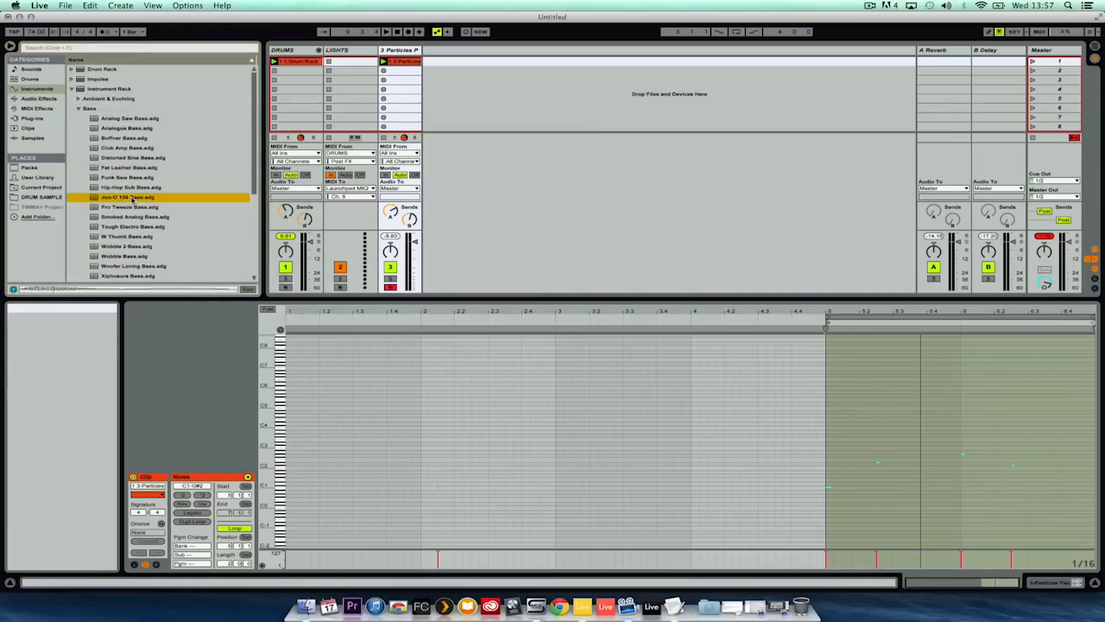
left_click_drag(364, 101, 451, 68)
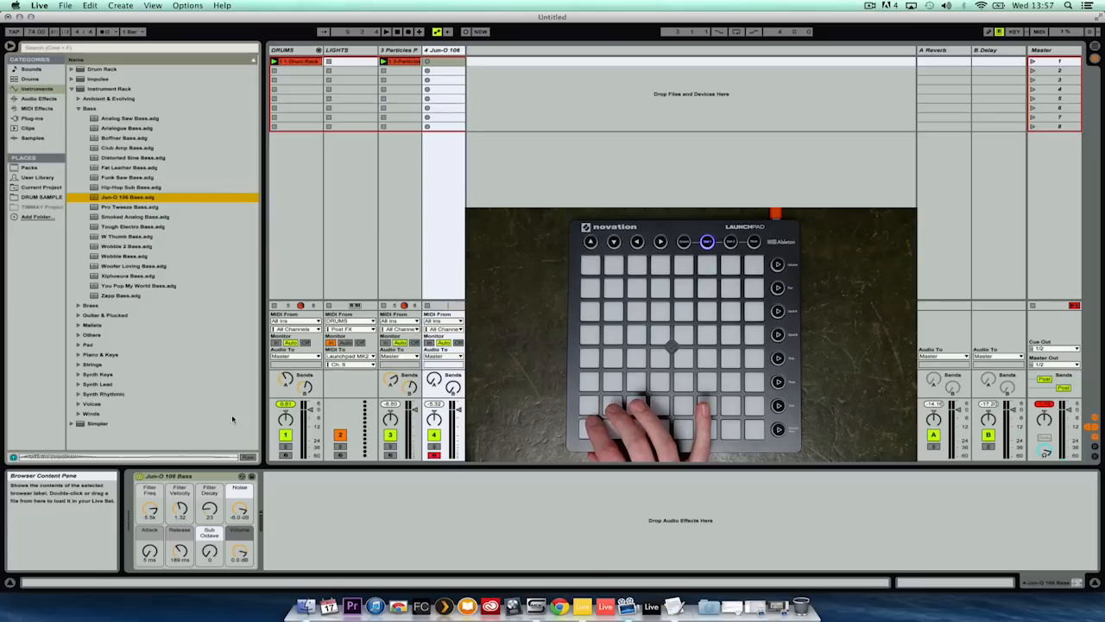
left_click_drag(210, 552, 210, 549)
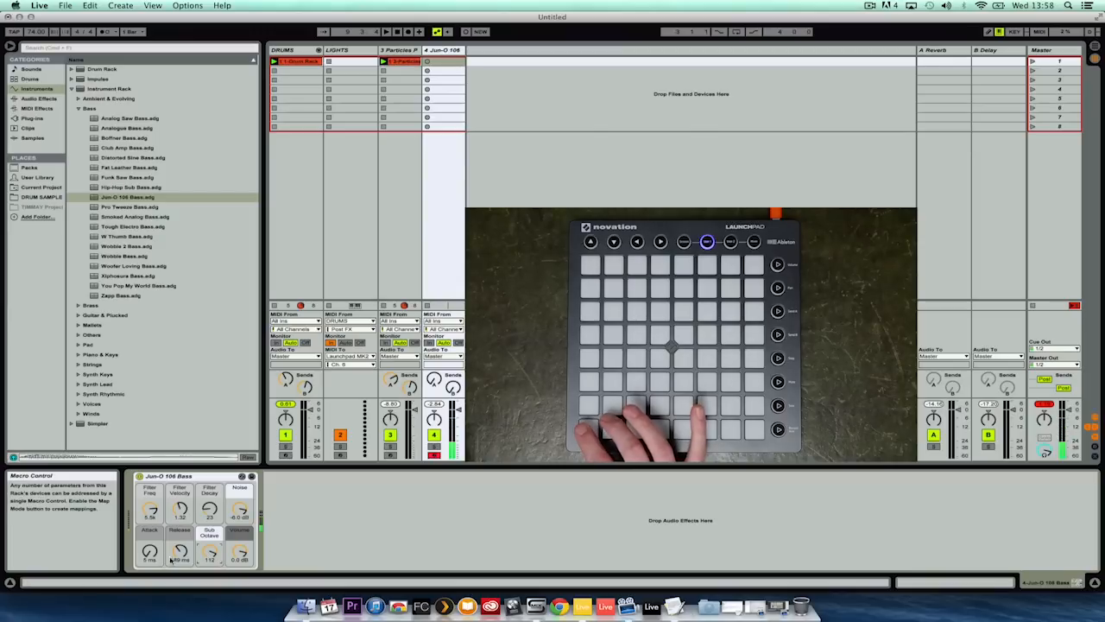
- Set the Jun-O 106 Bass release to 2.76 s and move the recorded bass clip's loop start to bar 3
left_click_drag(179, 552, 180, 552)
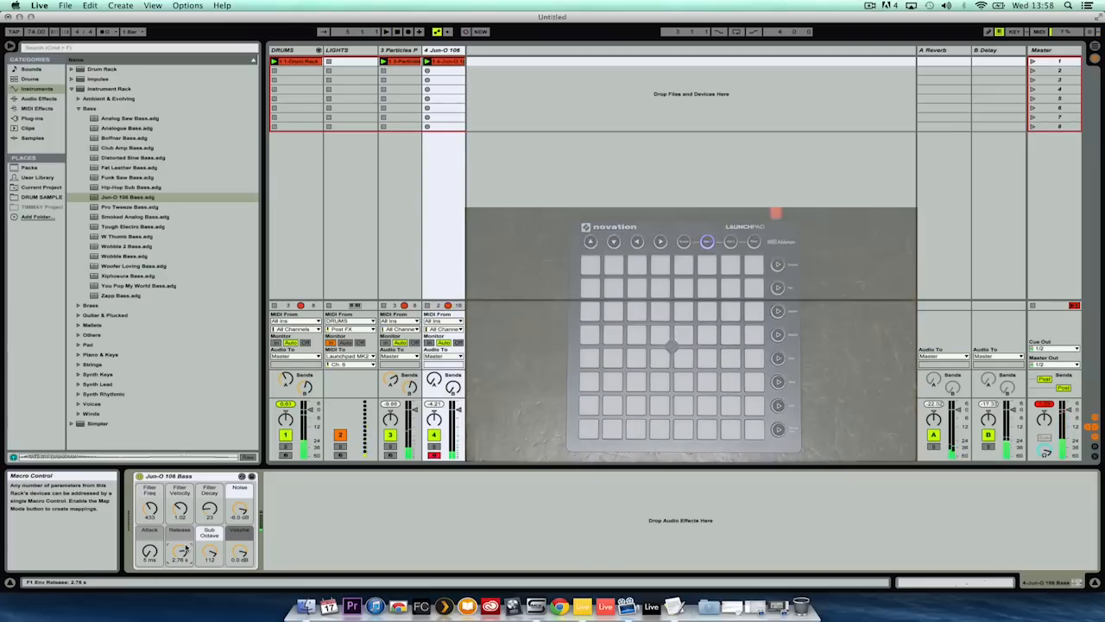
double_click(447, 62)
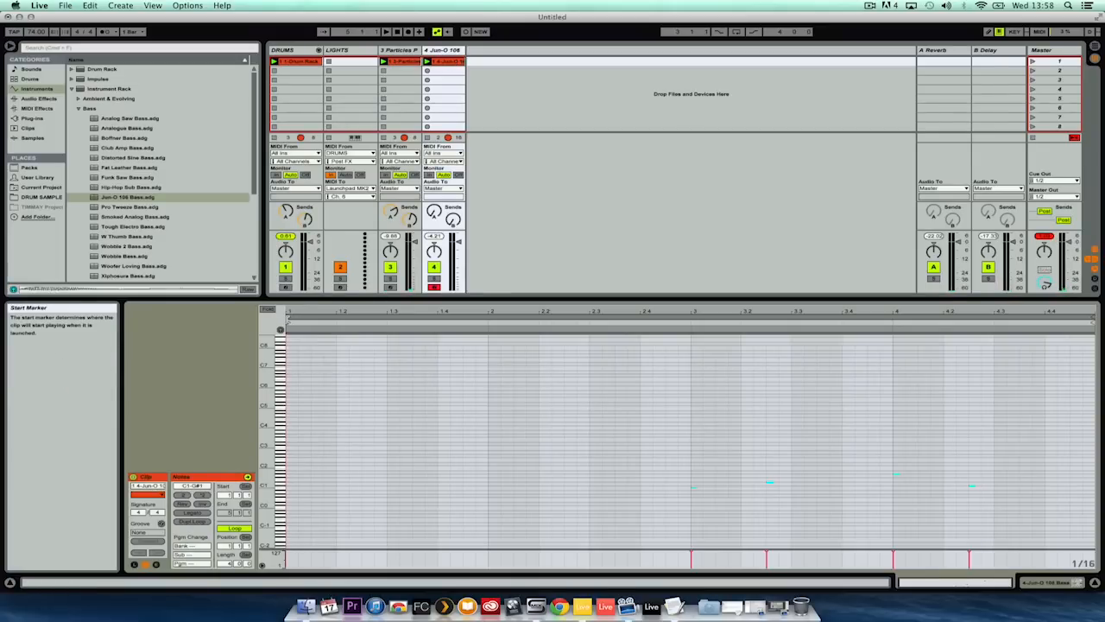
left_click_drag(287, 318, 691, 320)
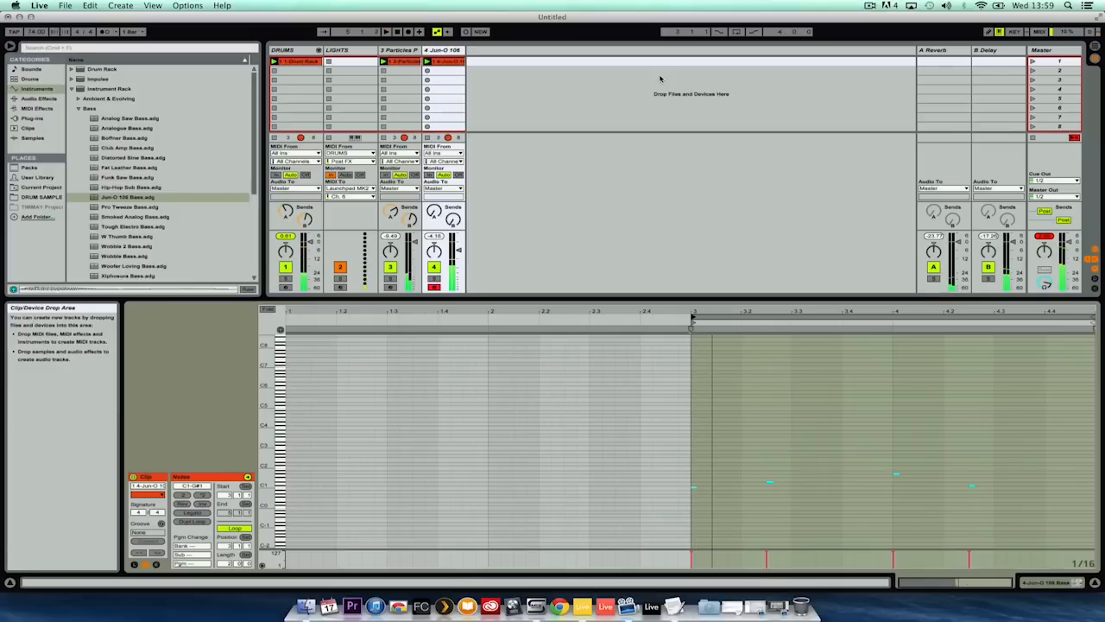
- Audition the Ambient & Evolving instrument rack presets, including Multitudes Of Space and Sandman
left_click(440, 52)
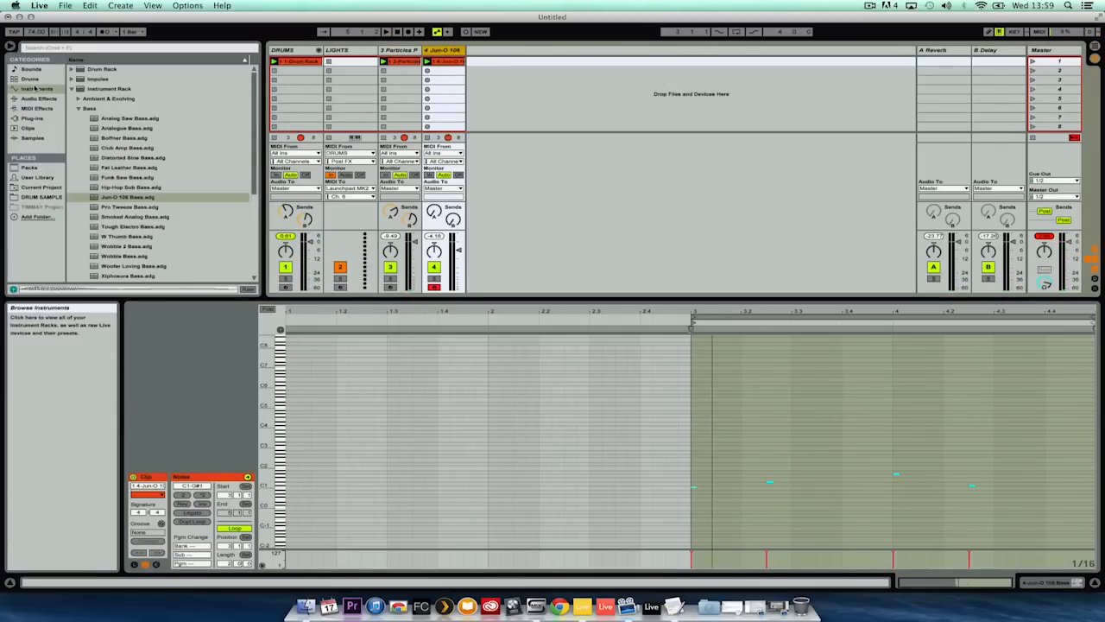
left_click(36, 89)
left_click(72, 89)
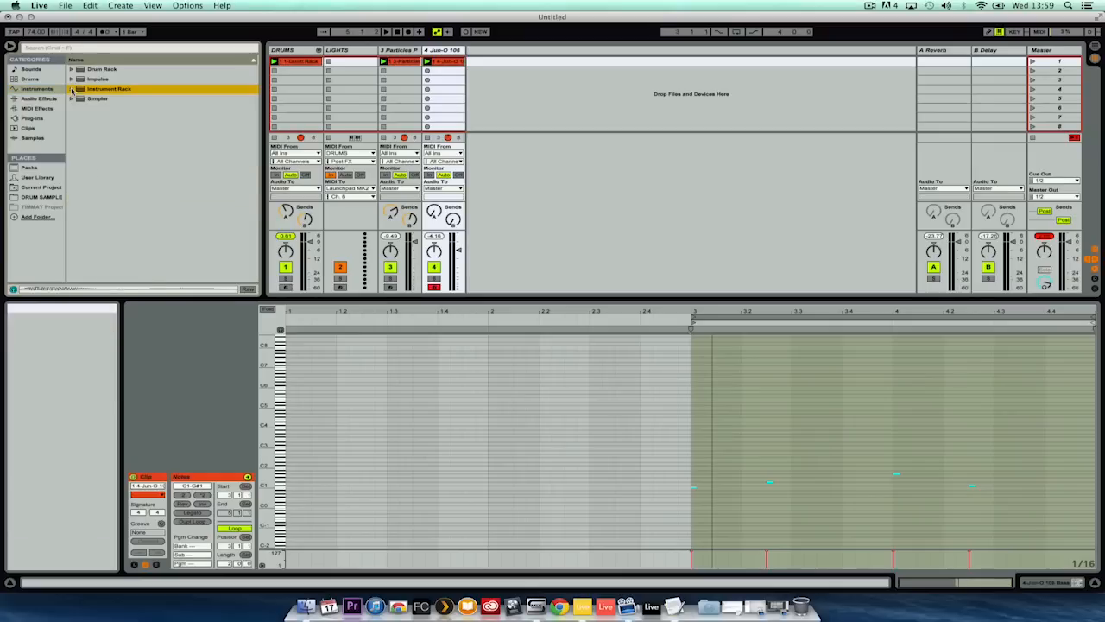
left_click(72, 89)
left_click(78, 109)
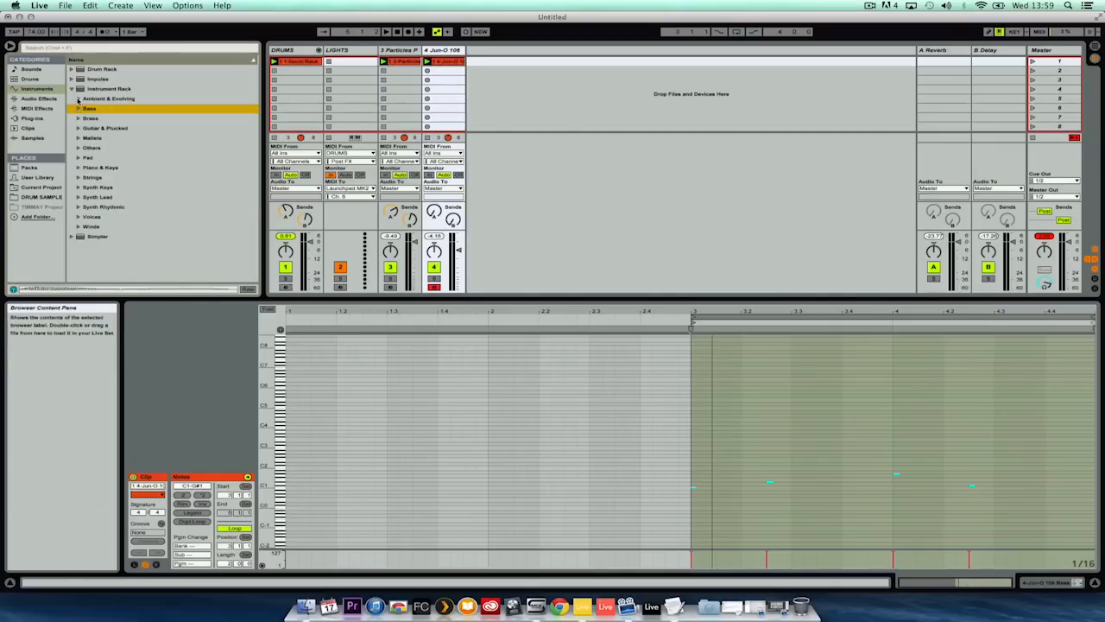
left_click(78, 98)
left_click(113, 129)
left_click(113, 168)
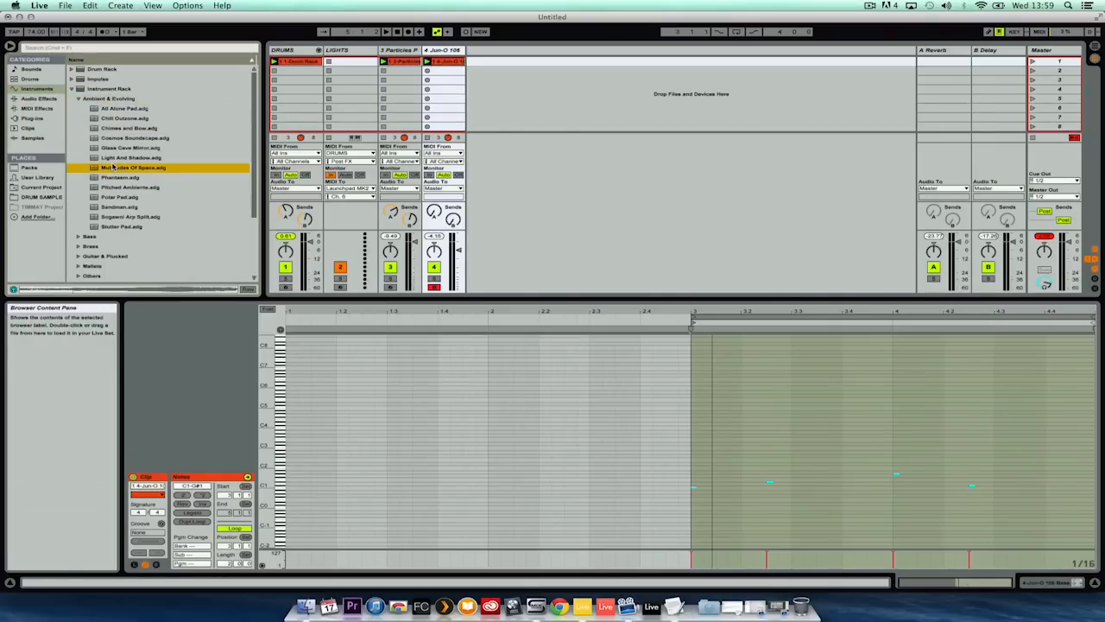
left_click(112, 207)
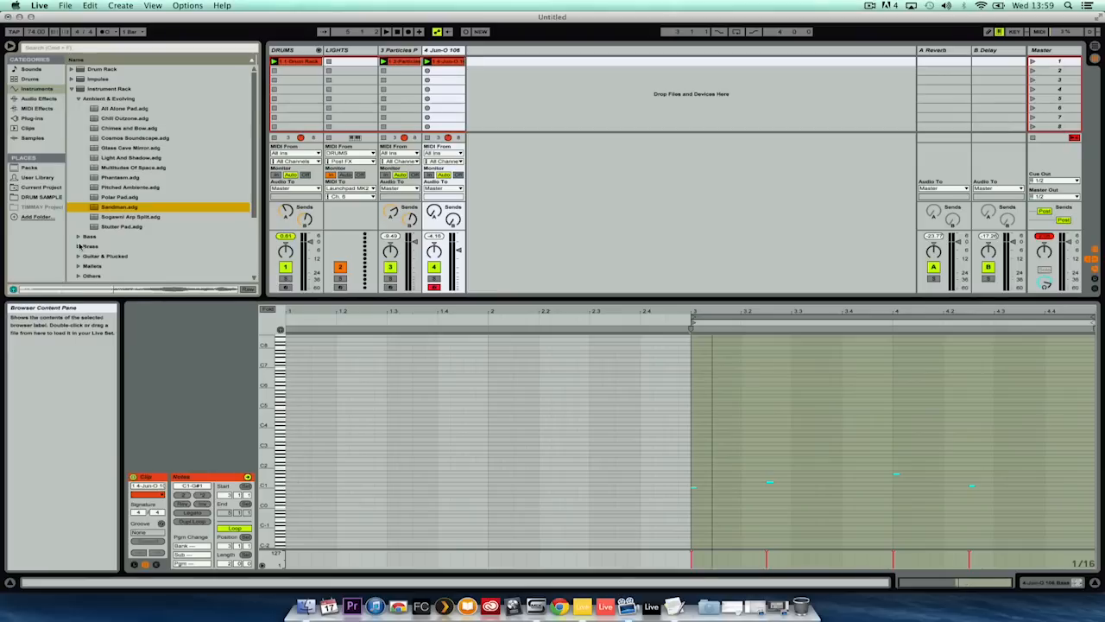
- Audition the Brass instrument rack presets and load Silk Horns Synth Brass onto a new track
left_click(79, 246)
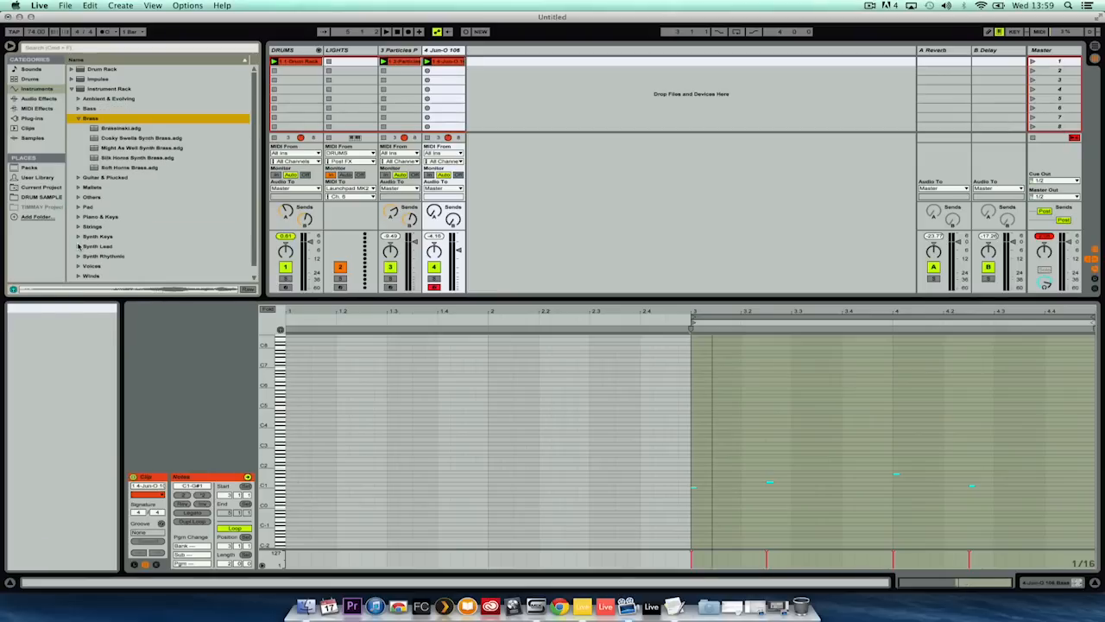
left_click(114, 129)
left_click(112, 158)
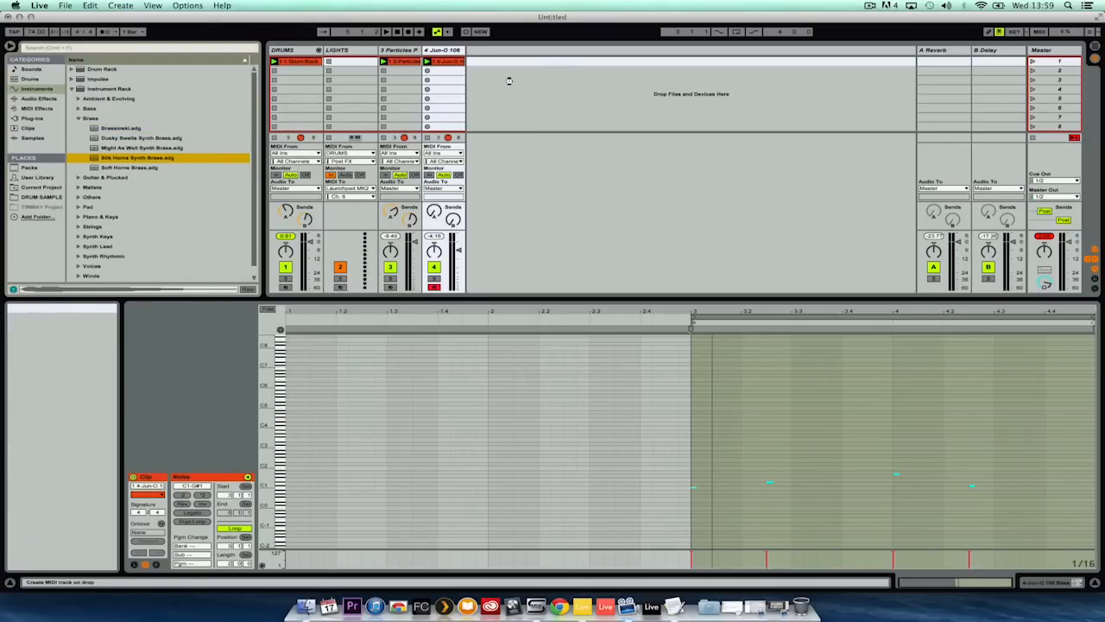
left_click_drag(510, 80, 511, 83)
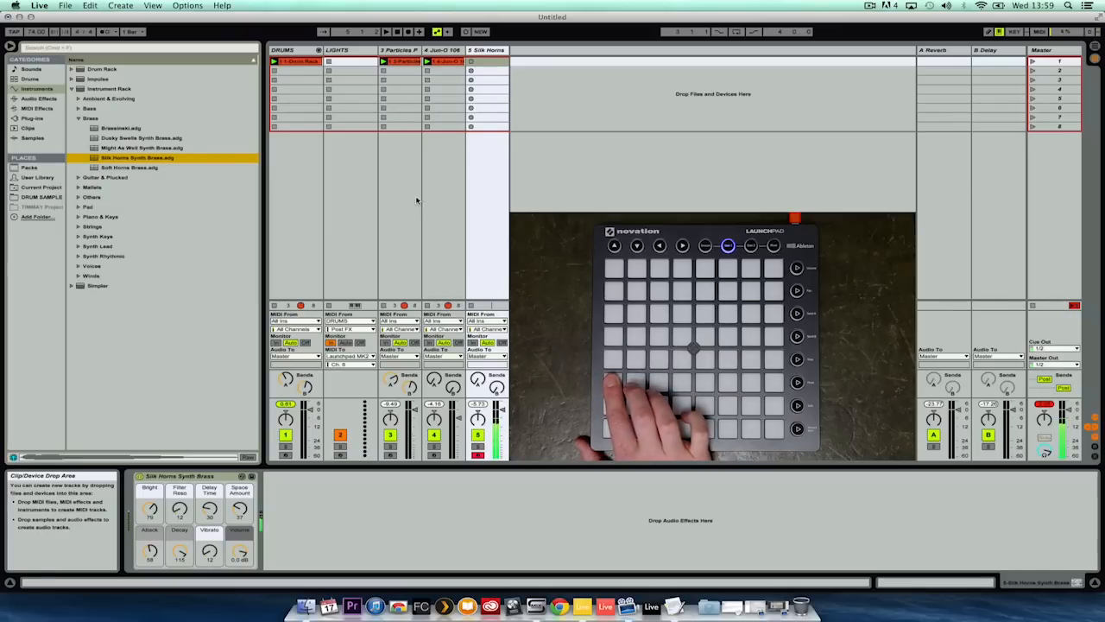
- Set the Silk Horns vibrato to 54 and move the recorded horn clip's loop start to bar 3
left_click(209, 553)
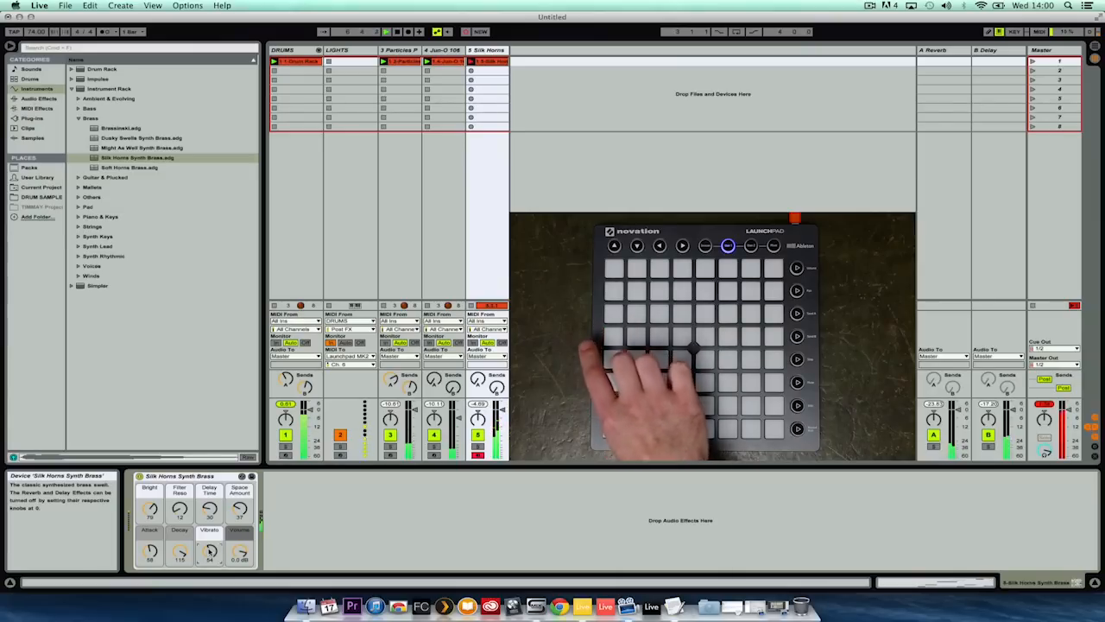
double_click(487, 61)
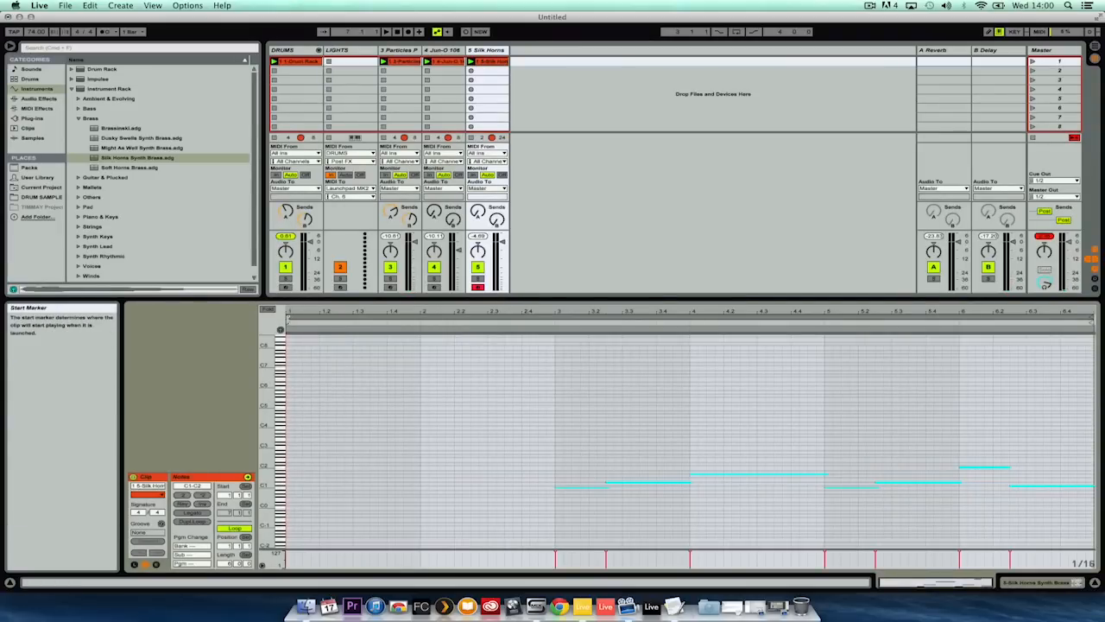
left_click_drag(288, 318, 555, 306)
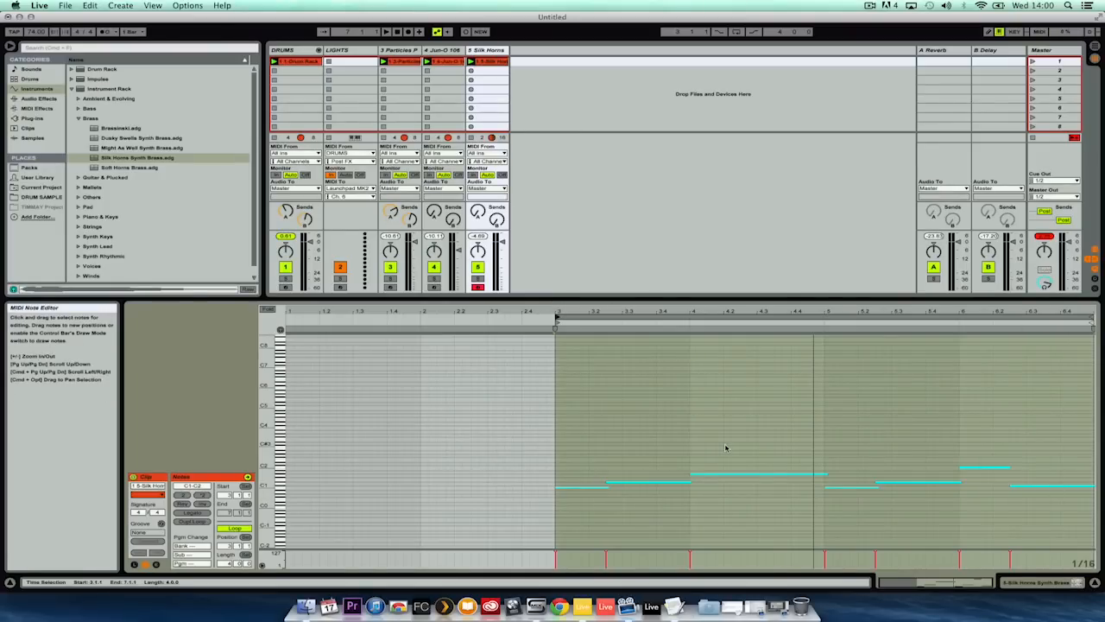
- Move the horn clip's note at 5.2.3 to C2 and the bar 6 note to G#1, and fold the editor to used pitches
key("space")
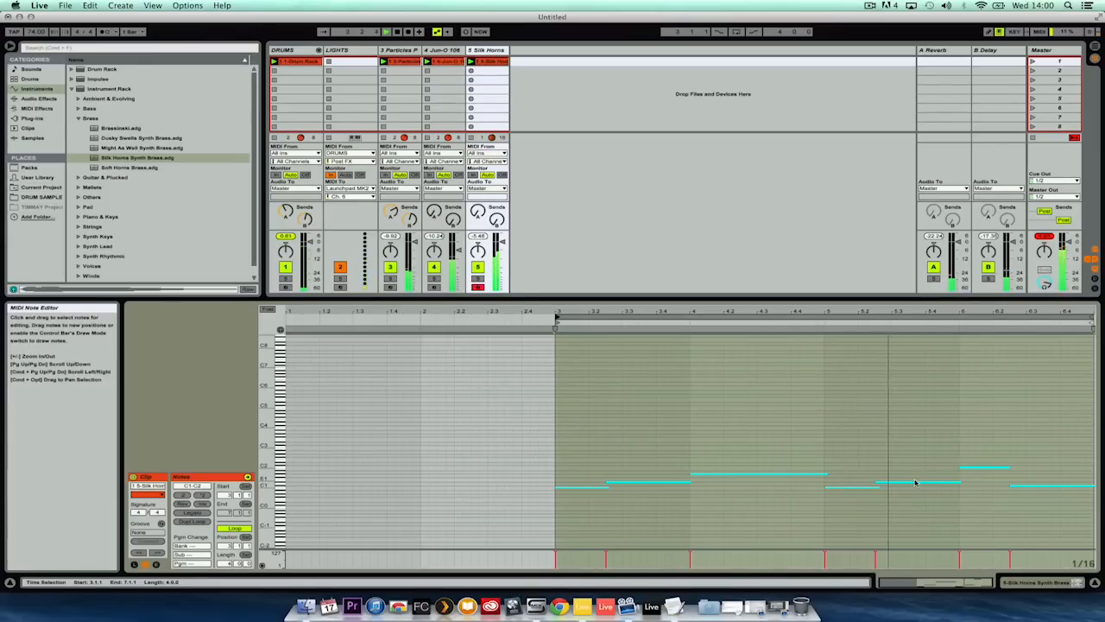
left_click_drag(901, 485, 957, 467)
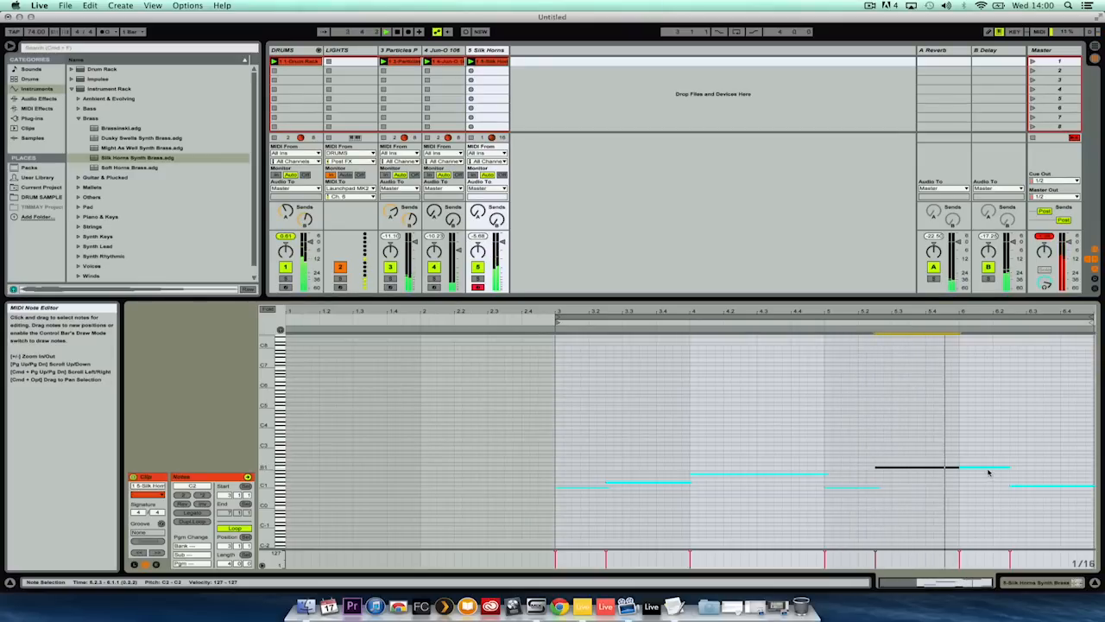
left_click(989, 470)
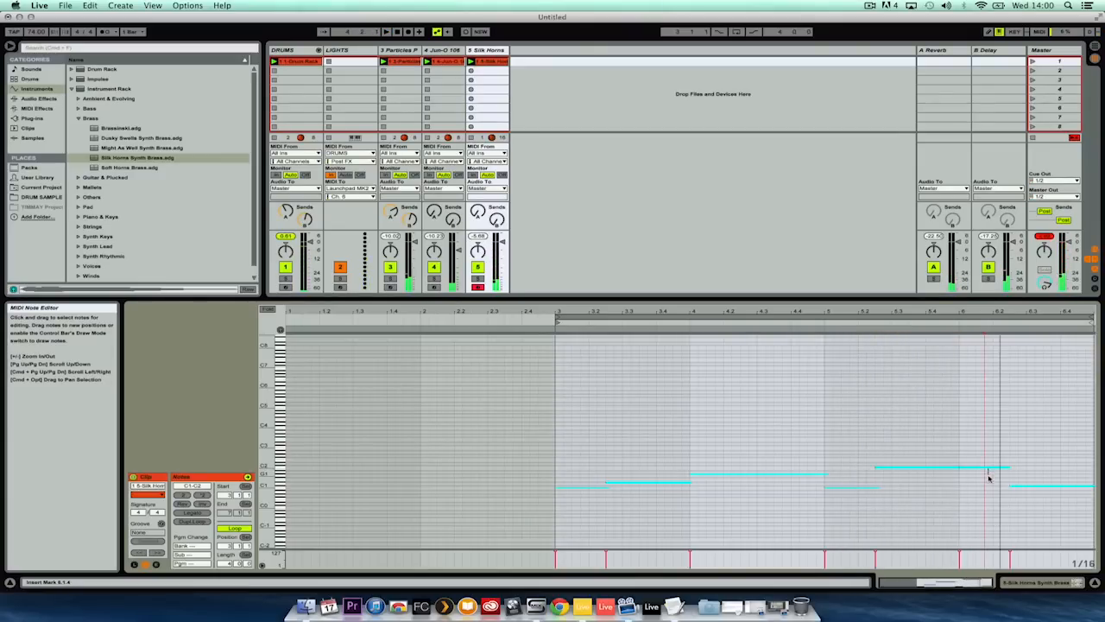
left_click_drag(989, 468, 993, 483)
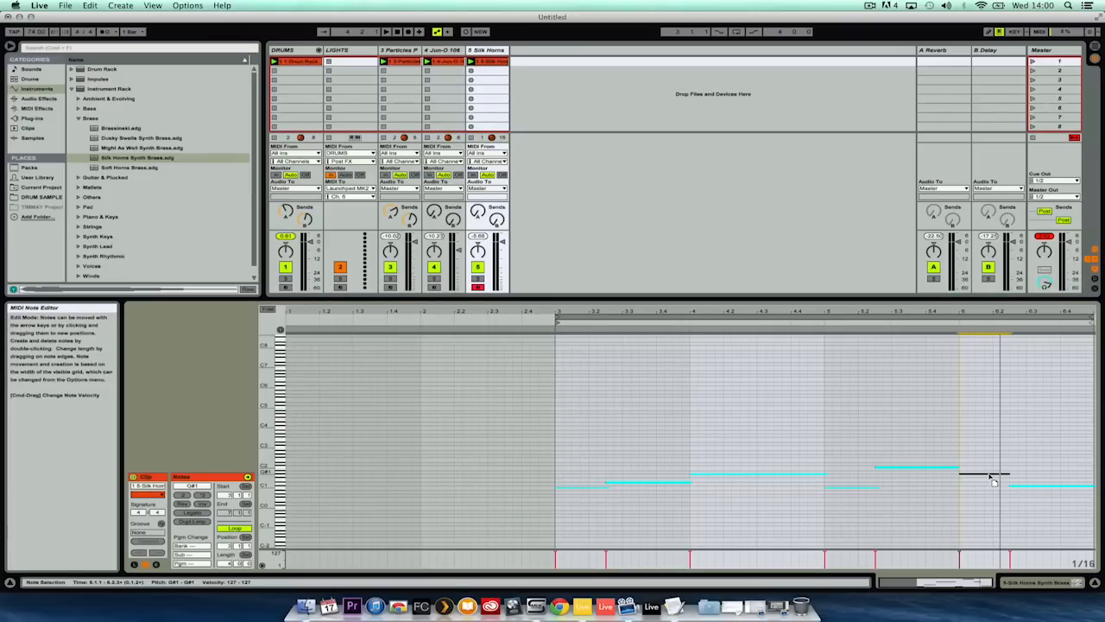
key("space")
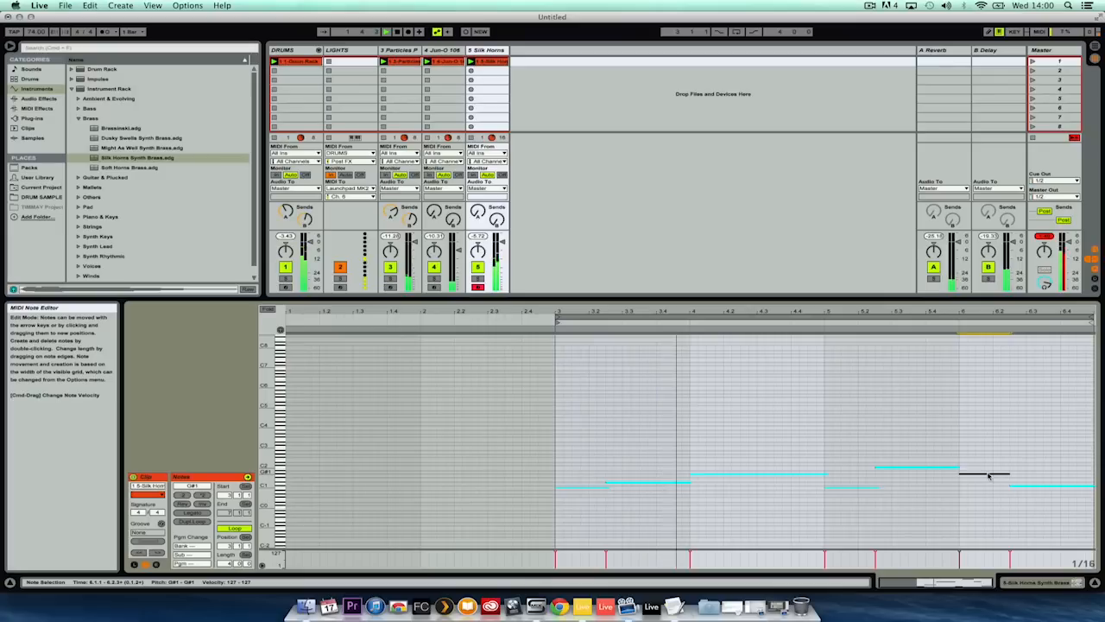
left_click(269, 309)
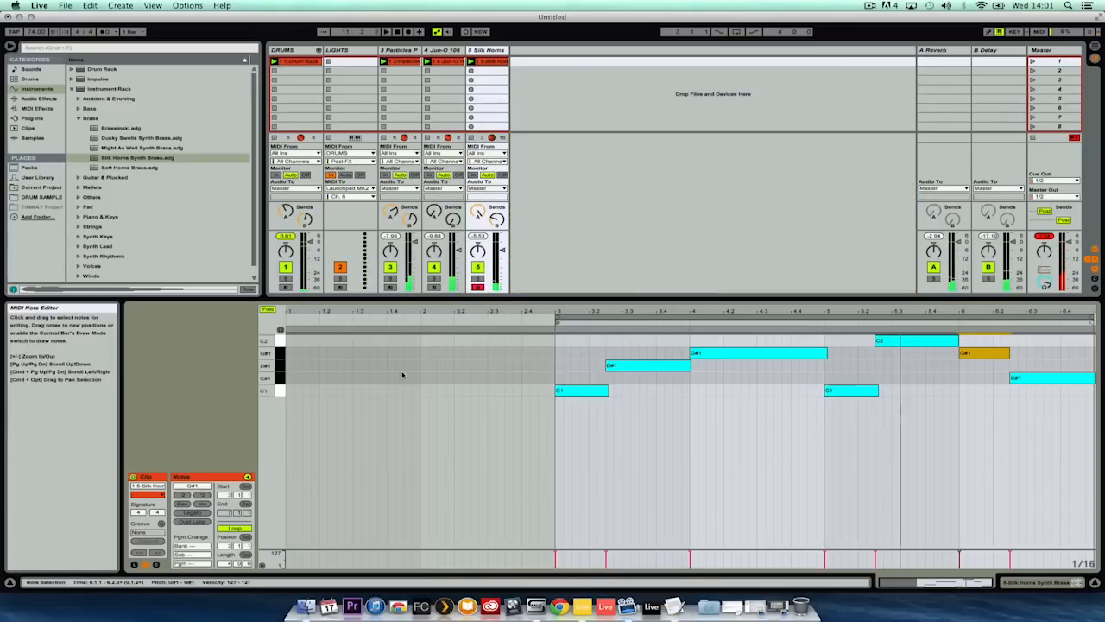
- Audition the Simpler Effects presets and load Chimes Finger Down onto a new track
left_click(79, 117)
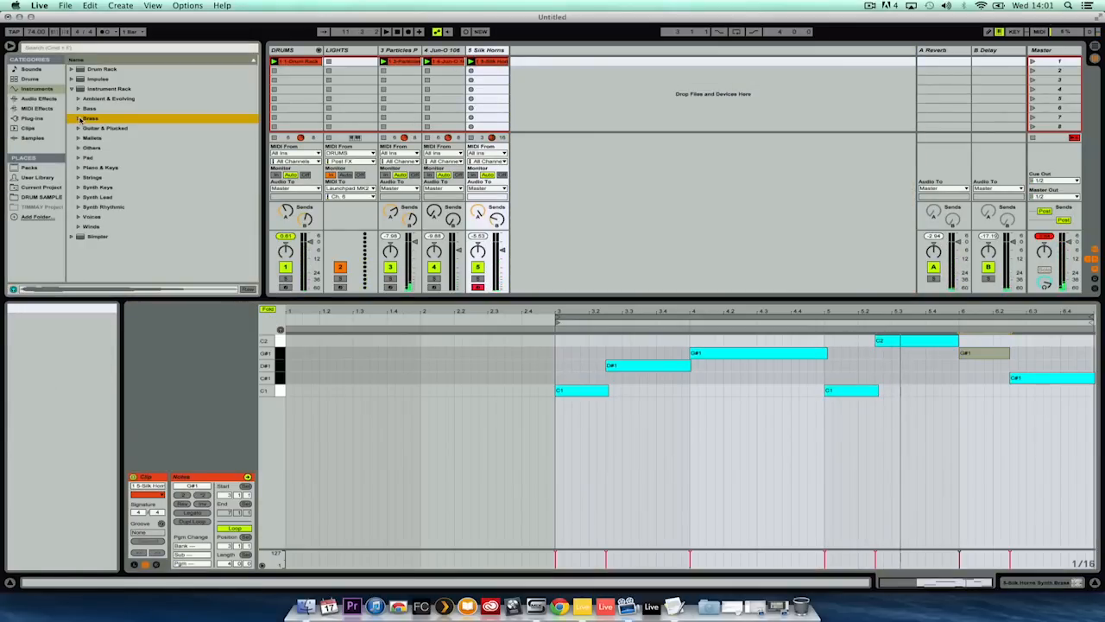
left_click(72, 90)
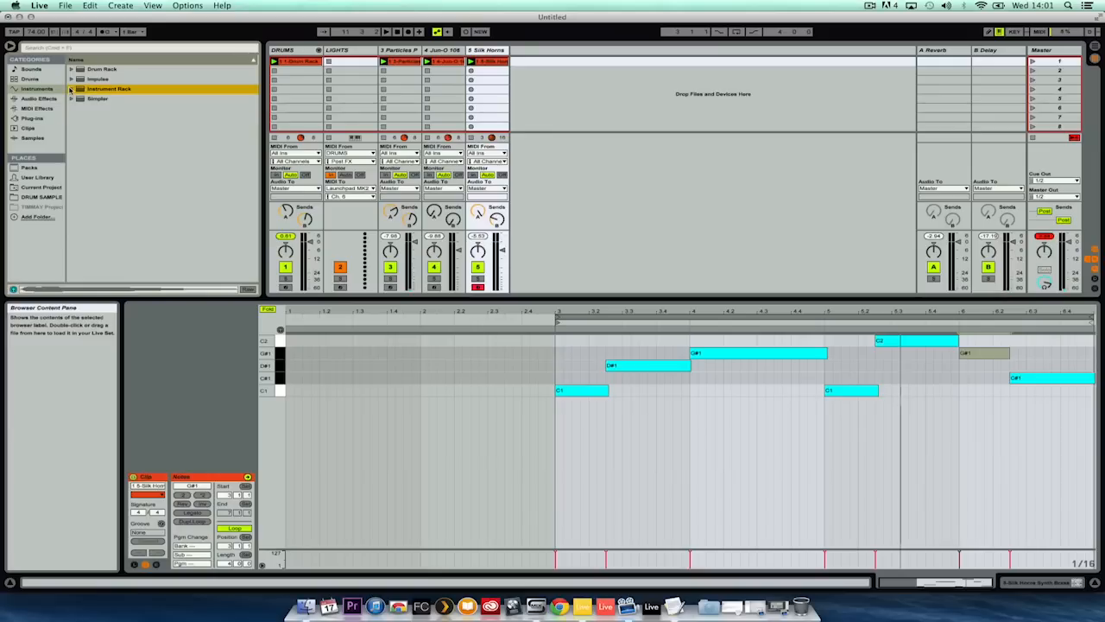
left_click(72, 99)
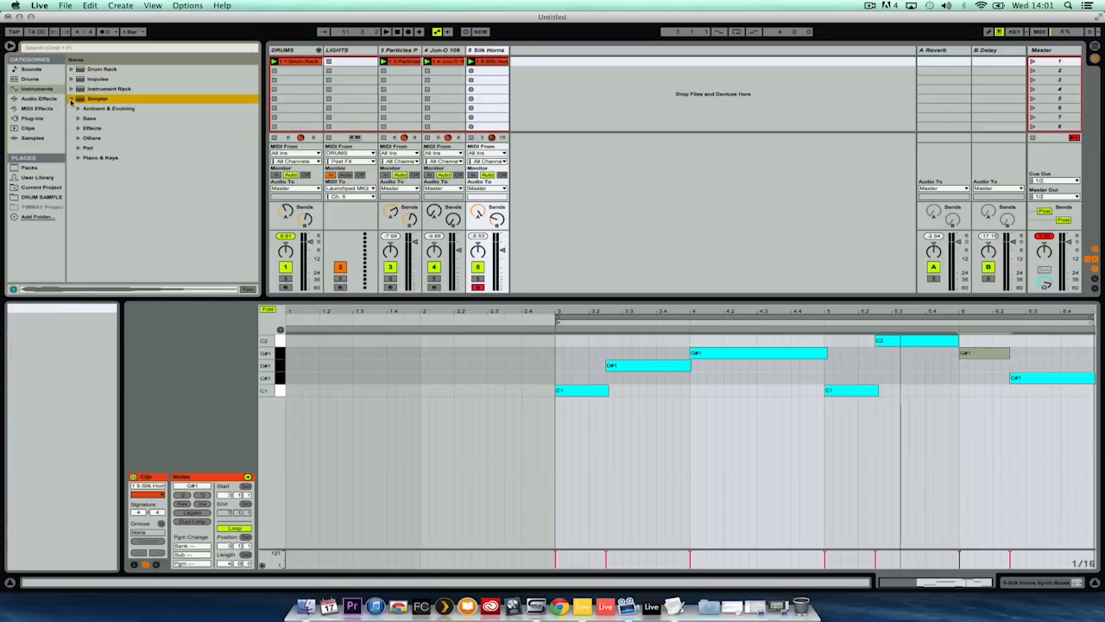
left_click(79, 130)
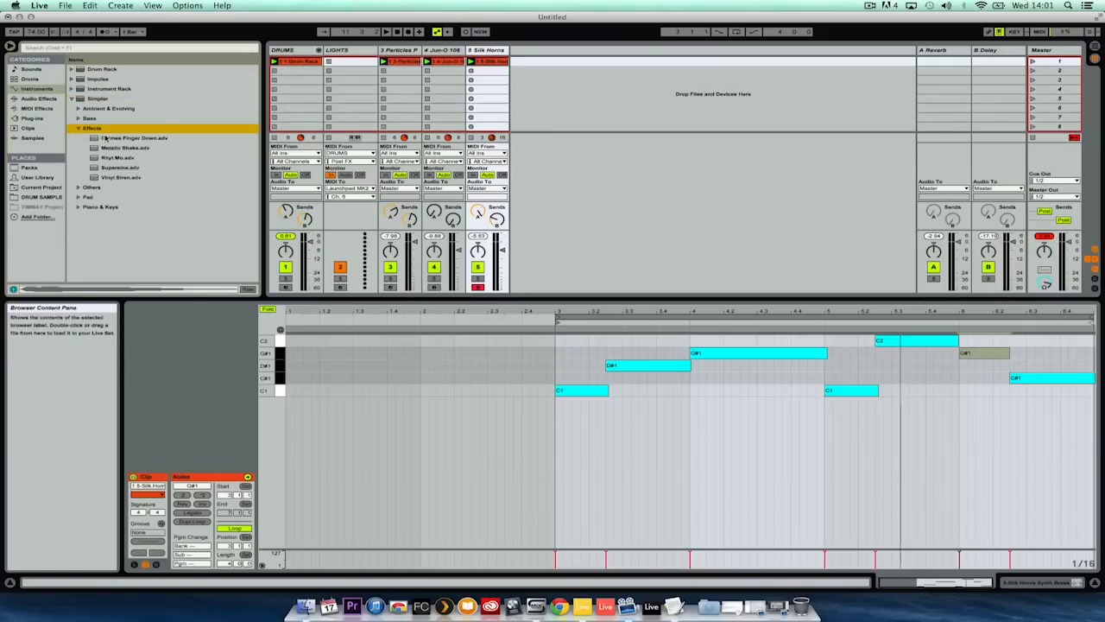
left_click(111, 138)
left_click(111, 169)
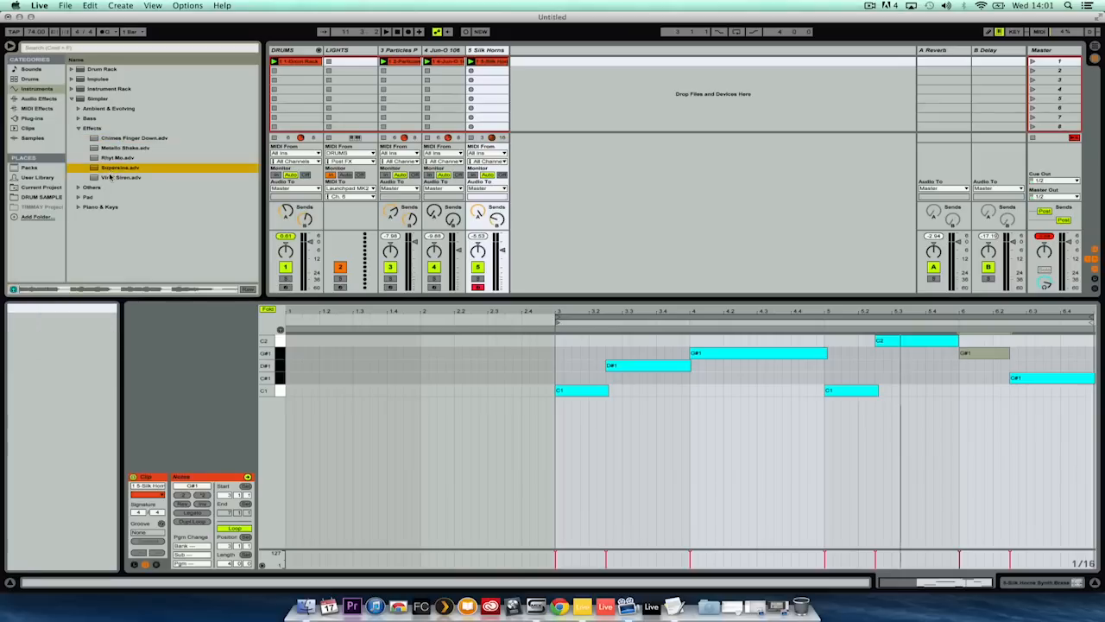
left_click(111, 179)
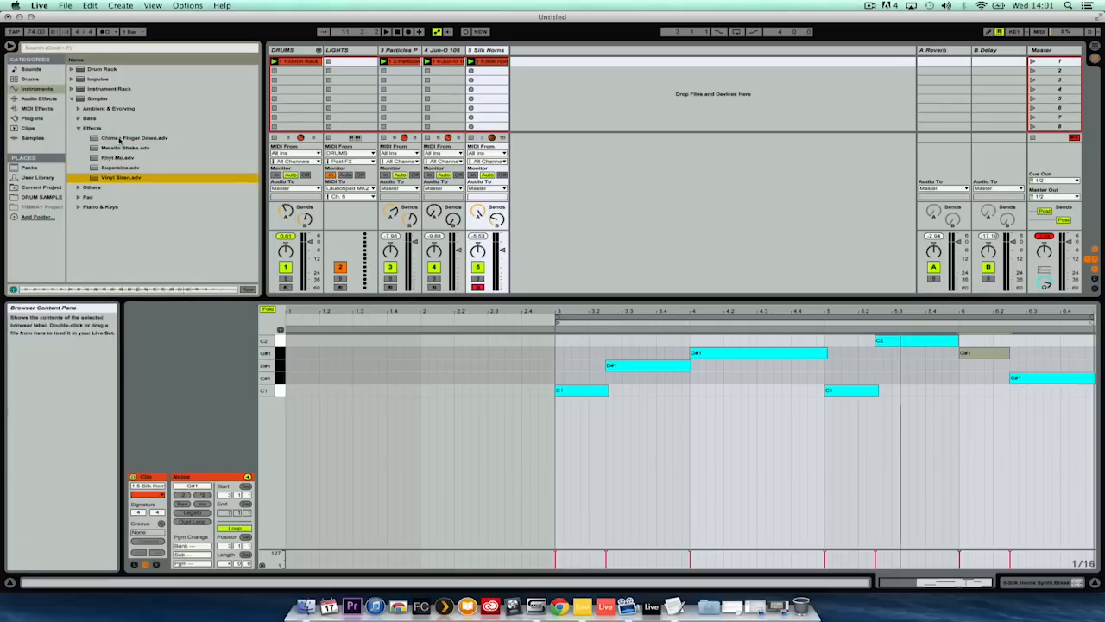
left_click(114, 138)
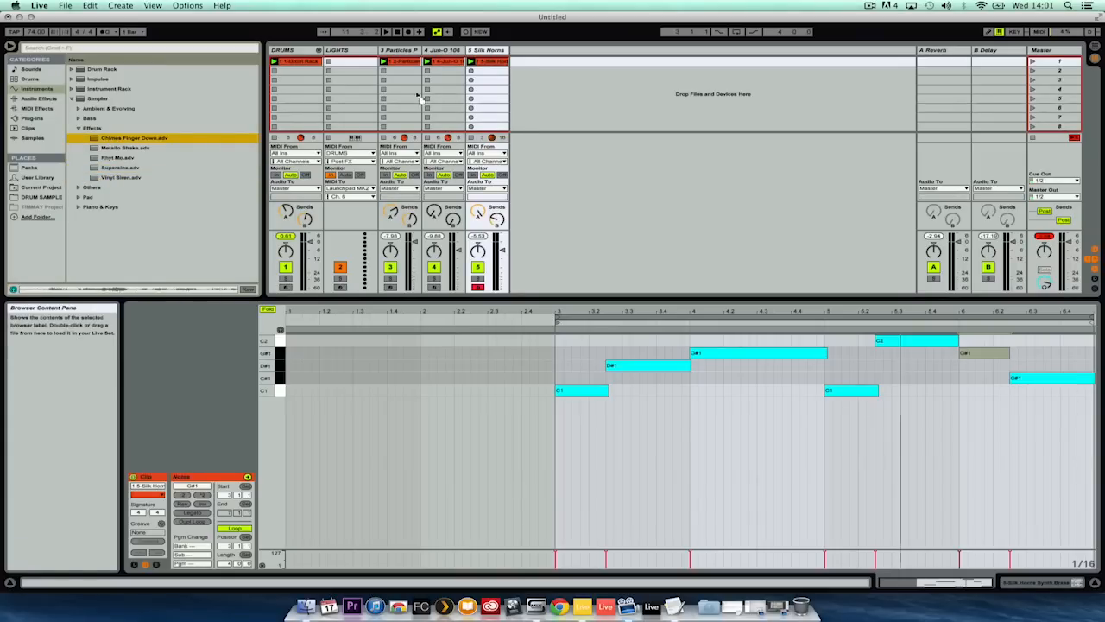
left_click_drag(423, 100, 544, 67)
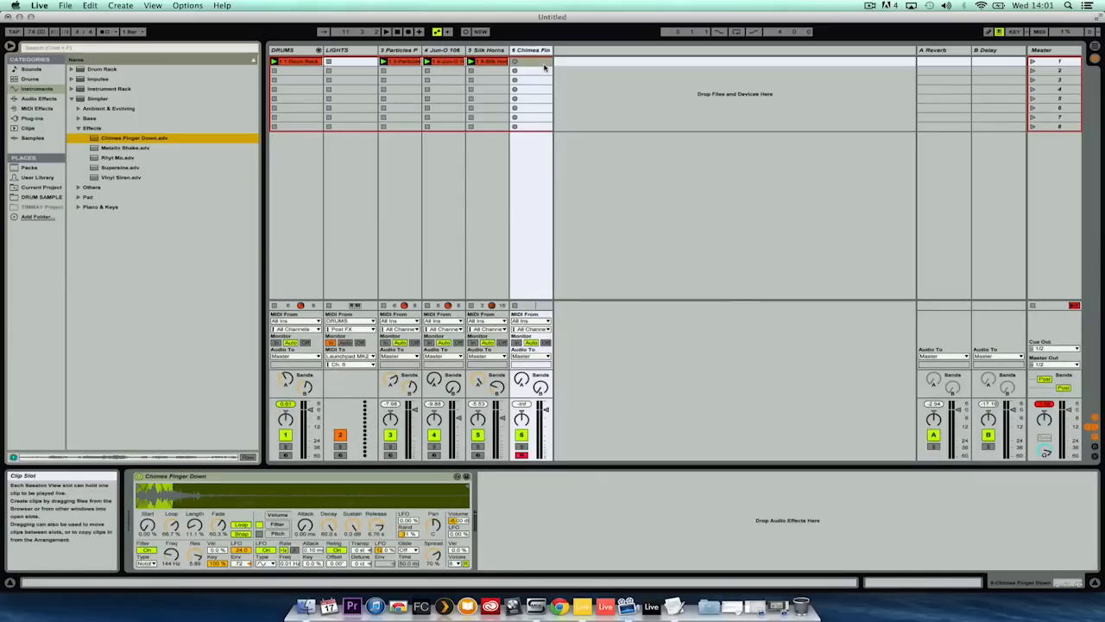
- Record a clip on the Chimes Finger Down track and set its loop to run from bar 3 to bar 7
left_click(524, 61)
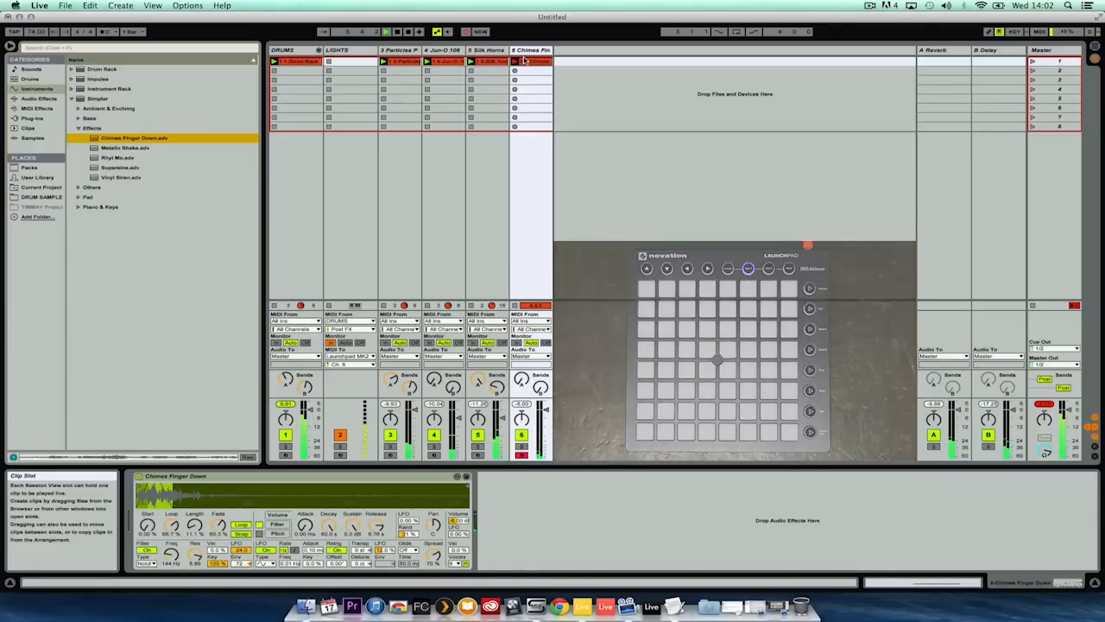
double_click(529, 64)
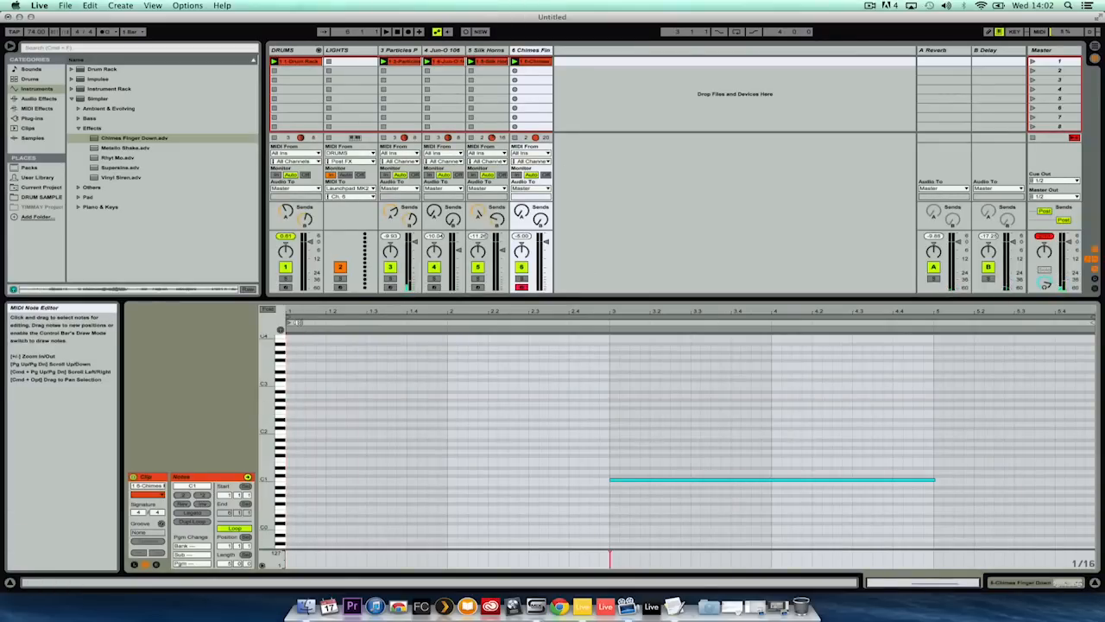
left_click_drag(289, 318, 611, 339)
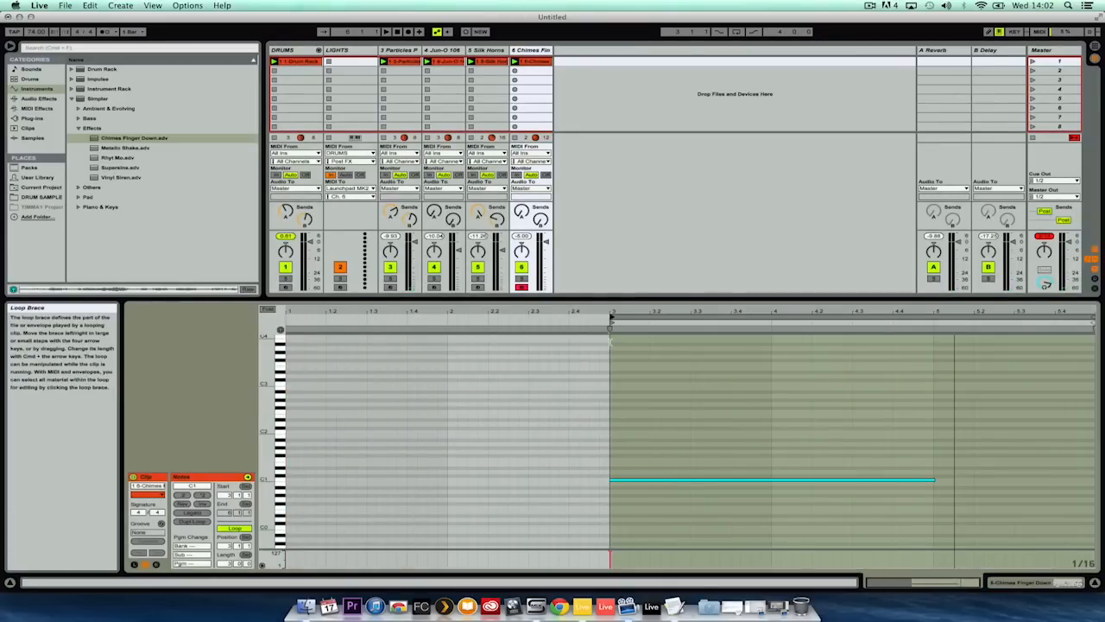
scroll(668, 363, "down", 2)
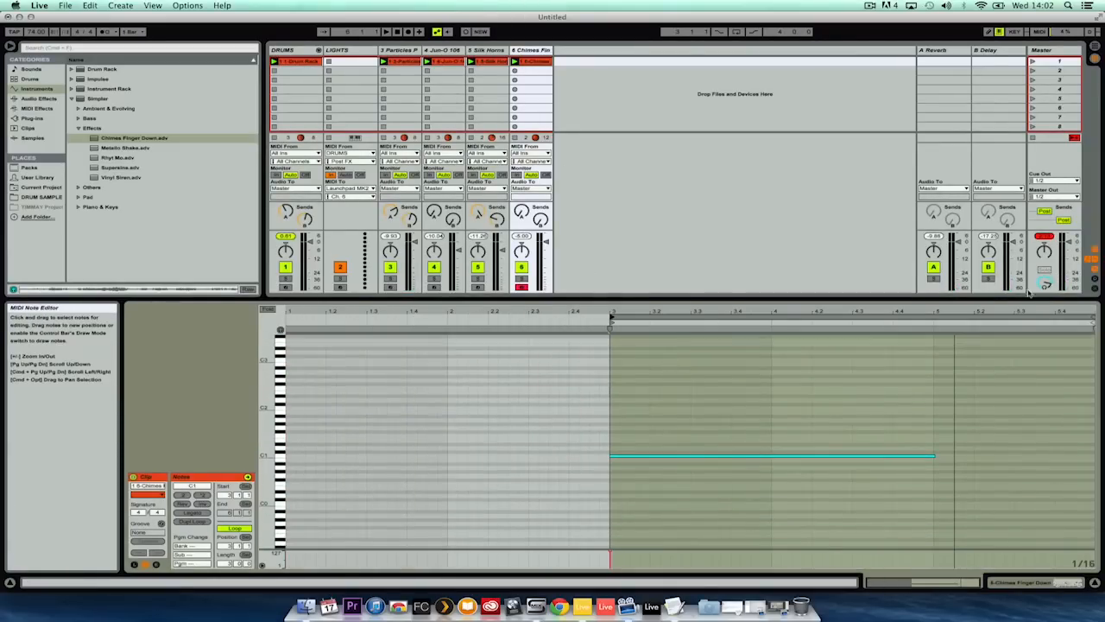
mouse_move(954, 320)
left_mouse_down()
mouse_move(1100, 317)
mouse_move(480, 307)
left_mouse_up()
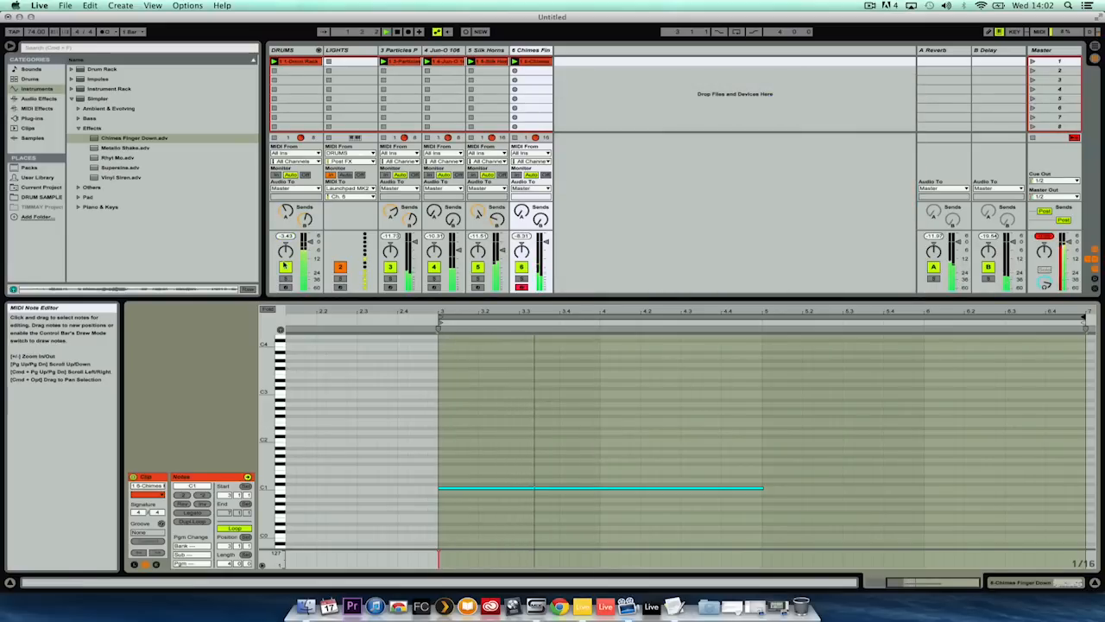
- Add the Frozen Build Up reverb preset to the chimes track and set its stereo width to 120
left_click(38, 98)
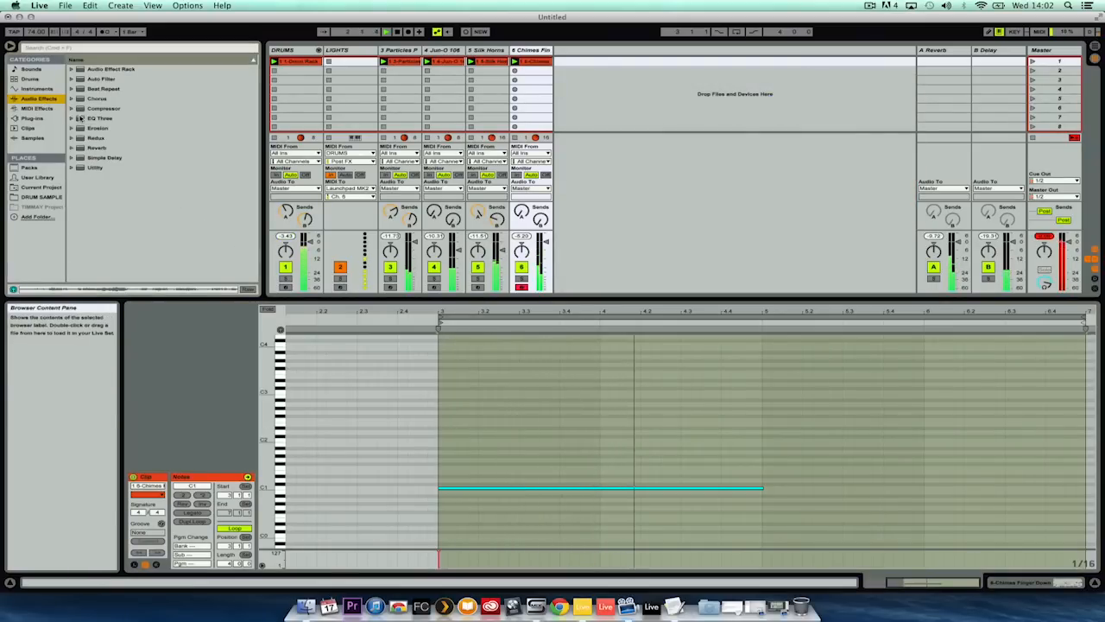
left_click(72, 148)
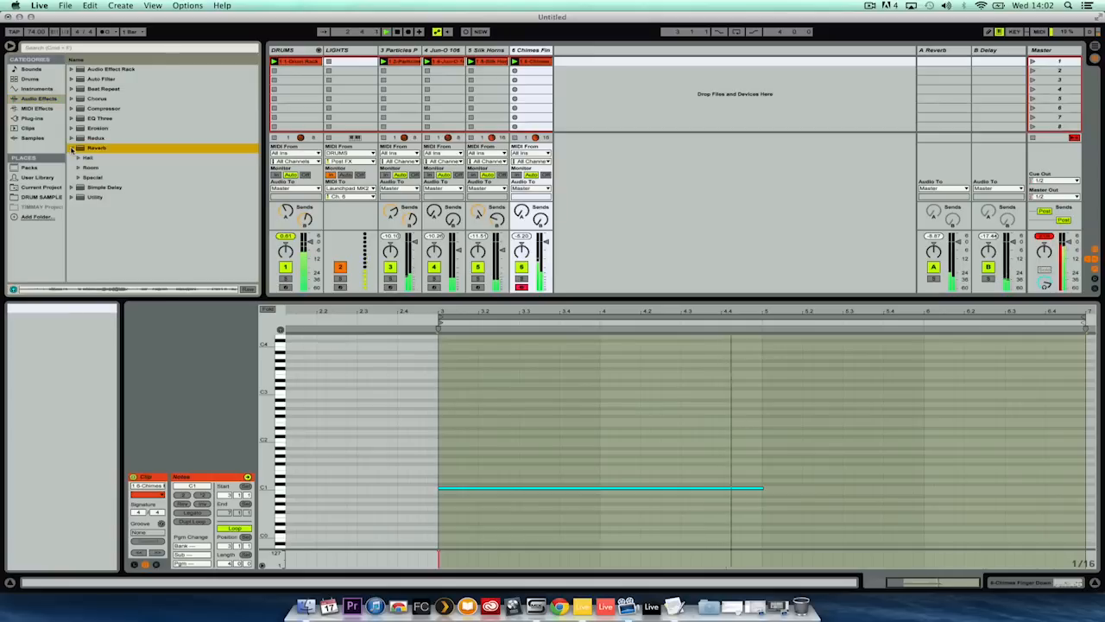
left_click(78, 177)
scroll(120, 130, "down", 5)
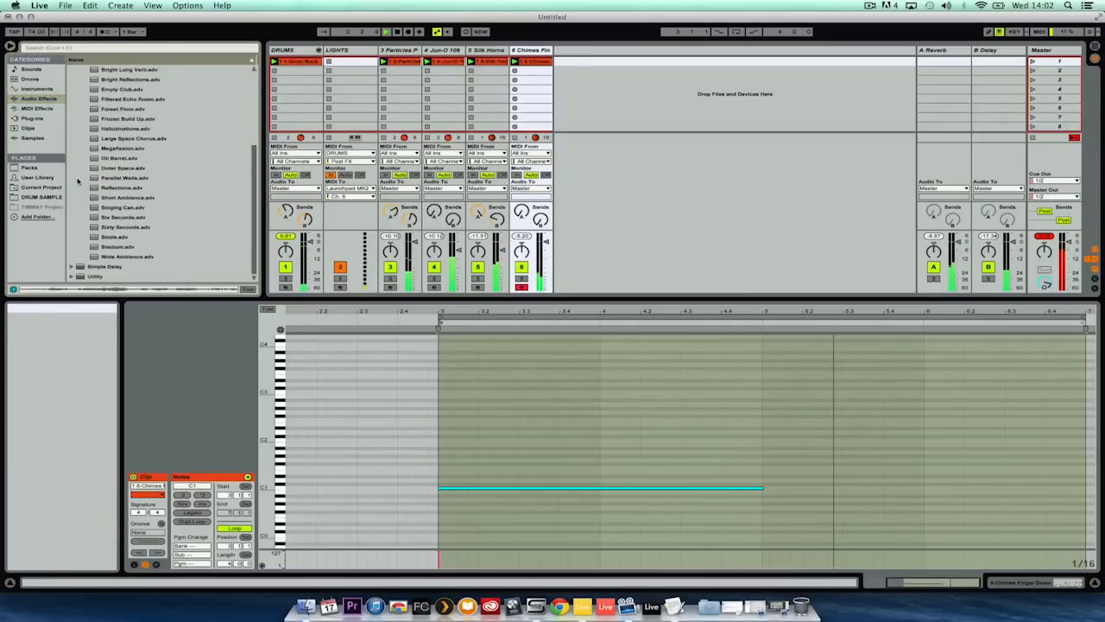
left_click(125, 119)
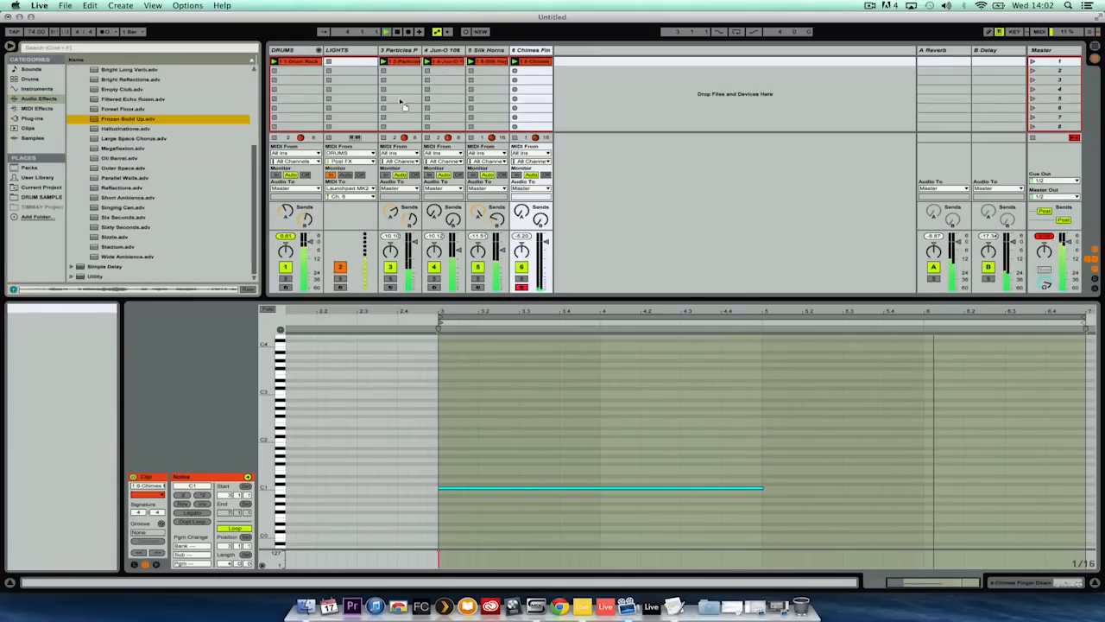
left_click_drag(537, 78, 537, 80)
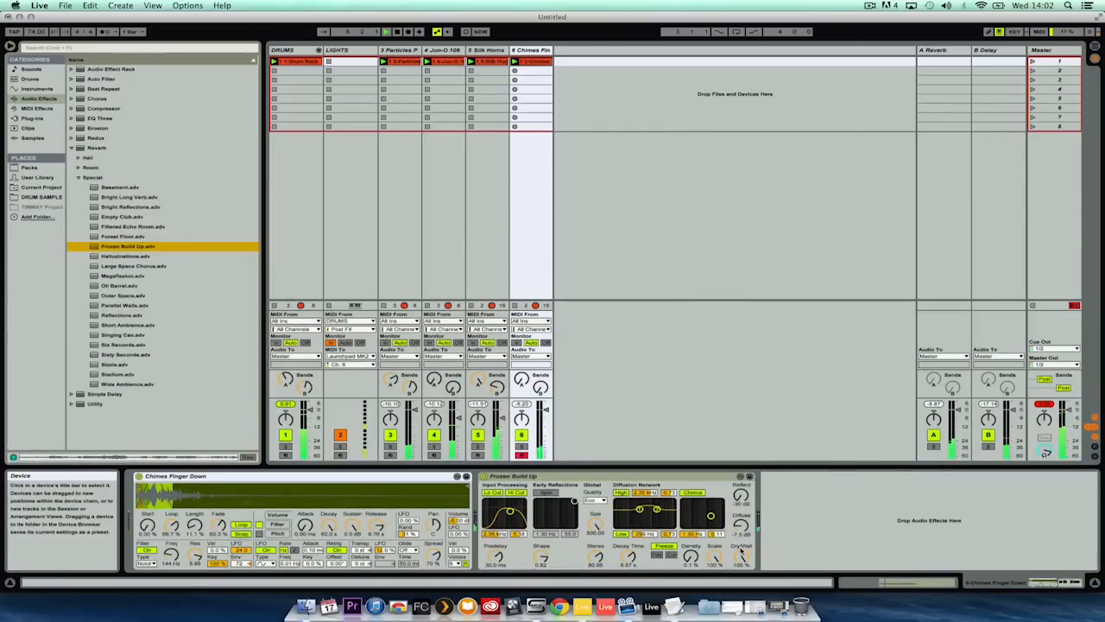
left_click_drag(595, 558, 595, 478)
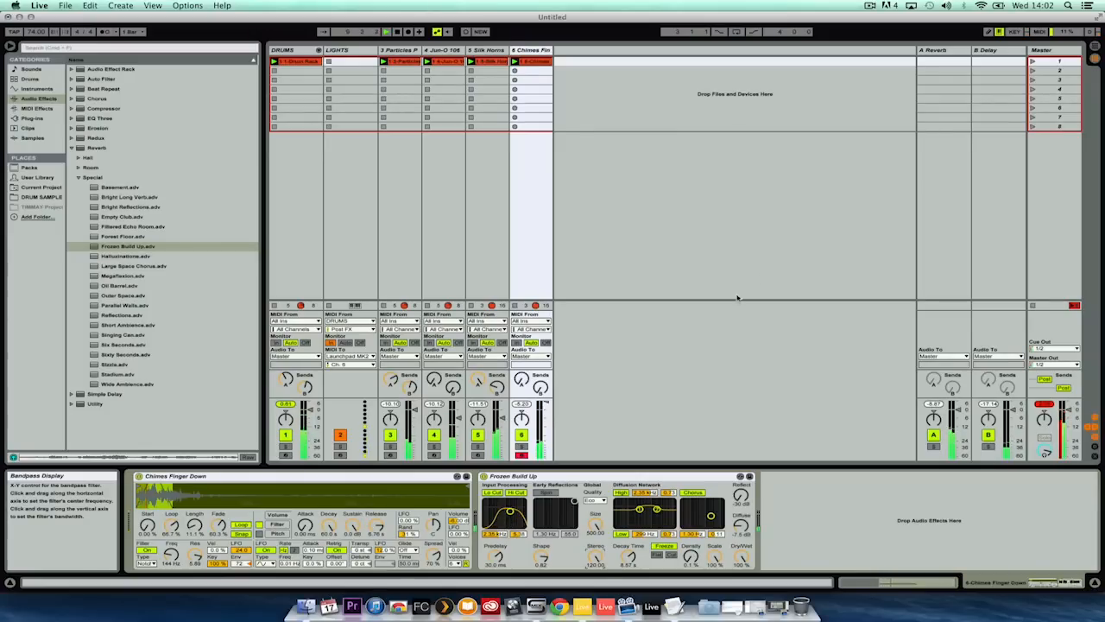
- Unfold the drum track's chains and inspect the first kick chain's device alongside the chimes track's devices
left_click(318, 50)
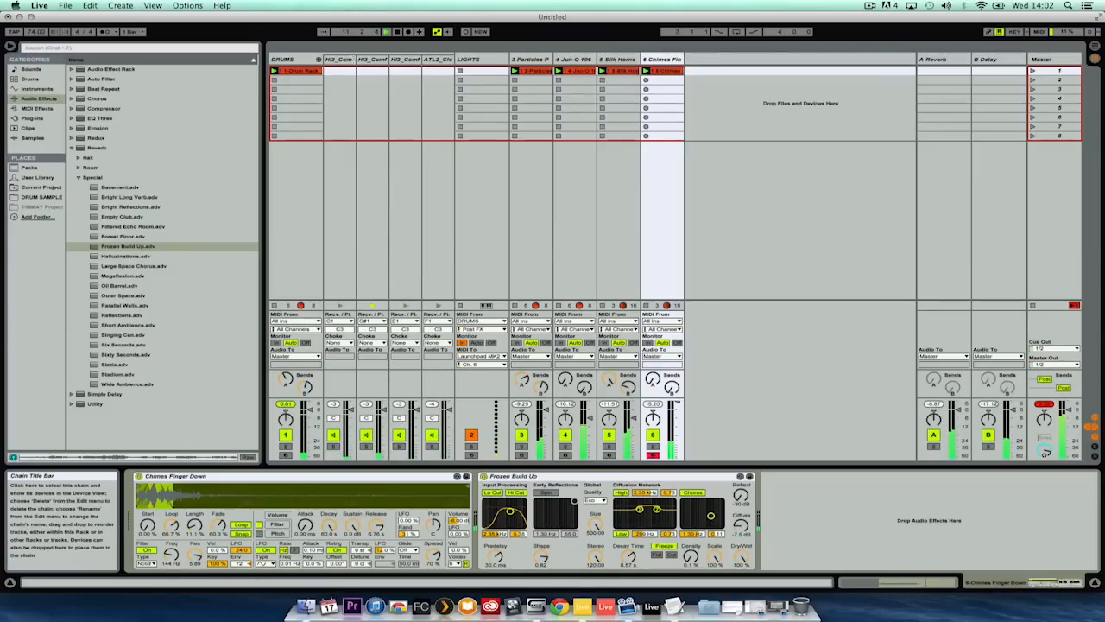
left_click(347, 61)
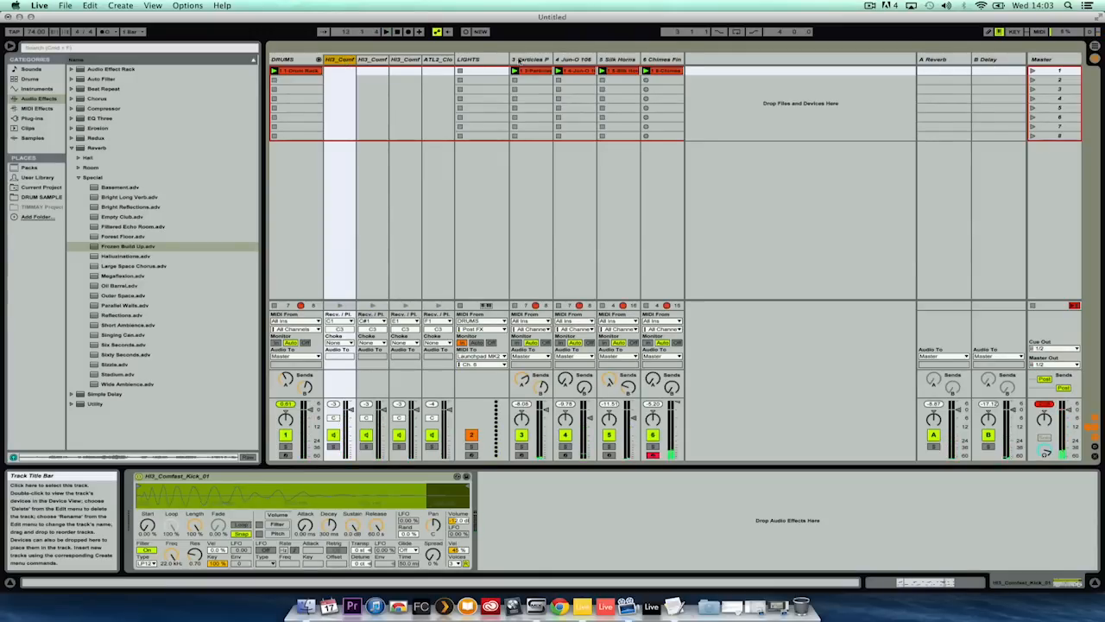
left_click(665, 60)
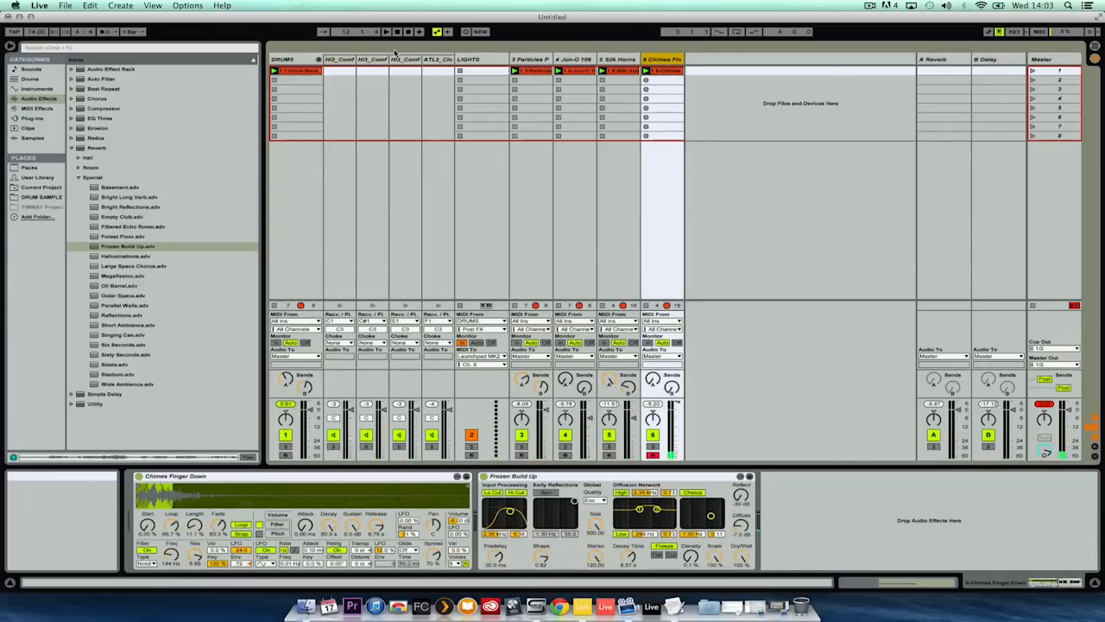
left_click(341, 60)
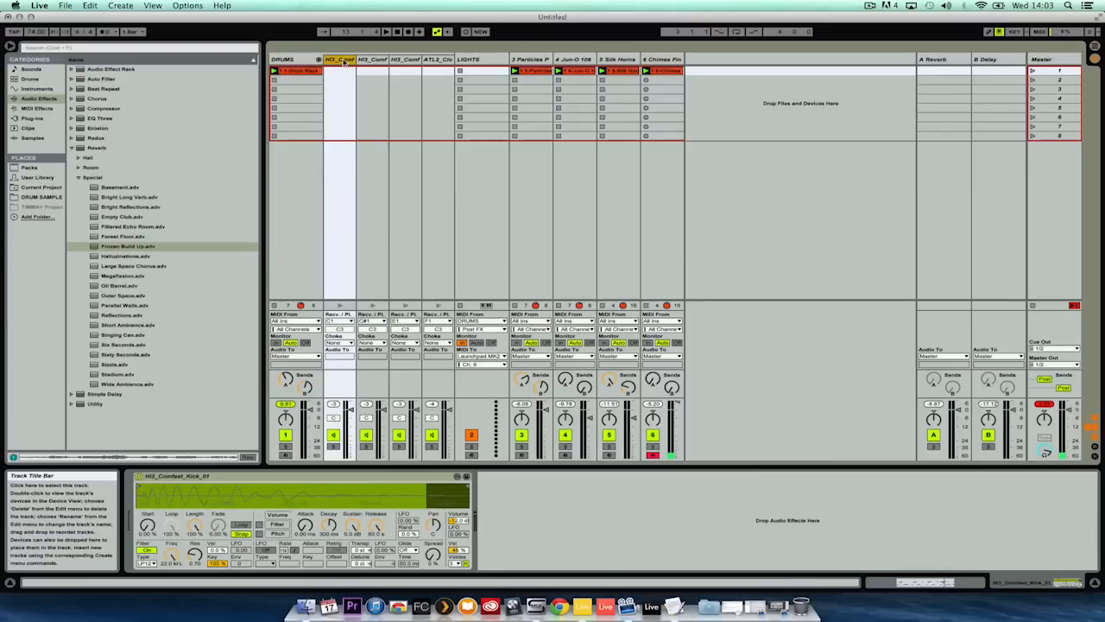
left_click(666, 59)
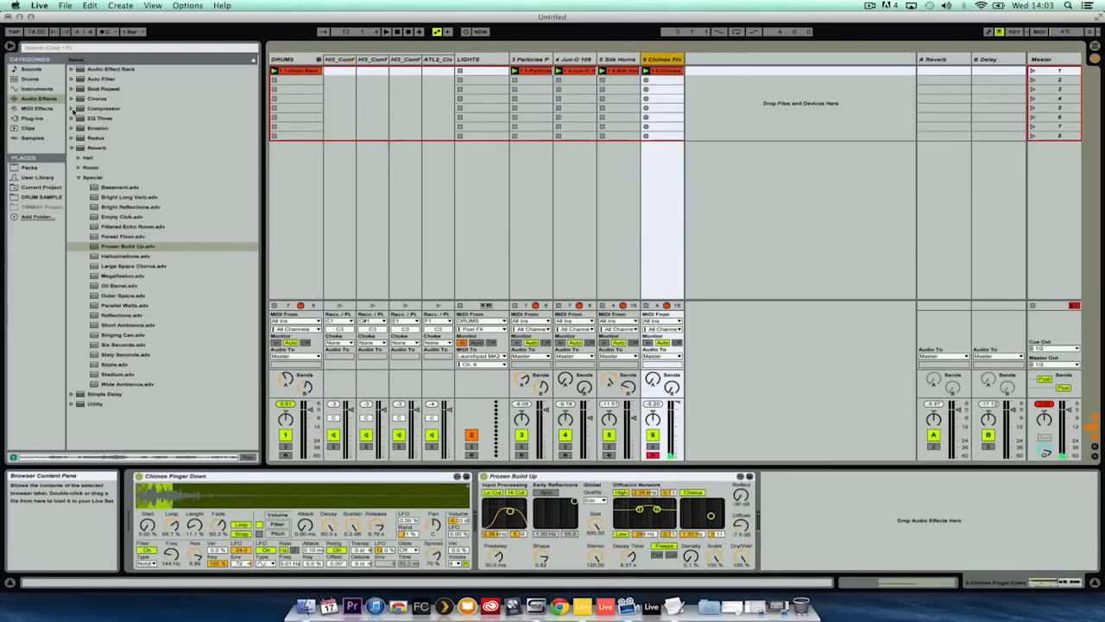
- Add the Classical Compression preset to the chimes track and sidechain it from DRUMS, using the HI3 Comfest Kick 01 Pre FX signal
left_click(72, 108)
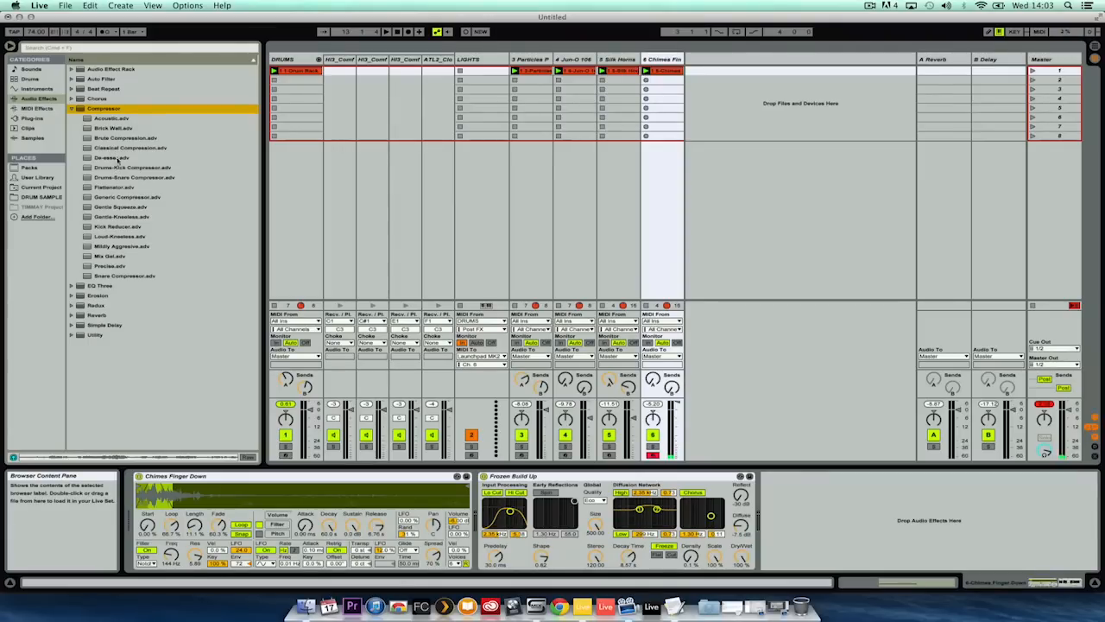
left_click_drag(120, 148, 663, 59)
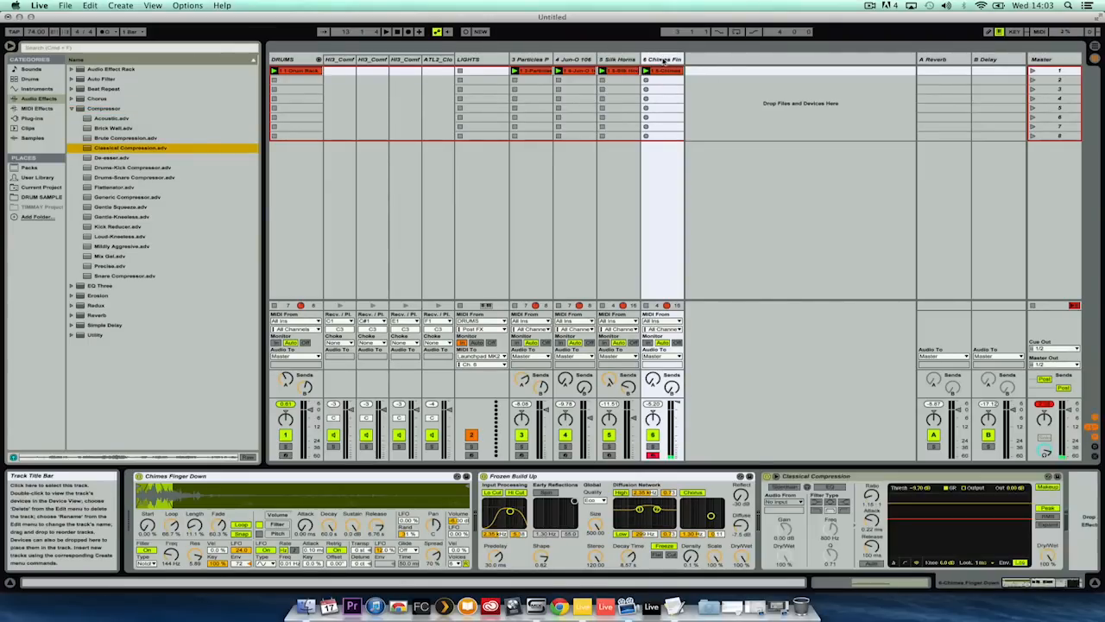
left_click(785, 487)
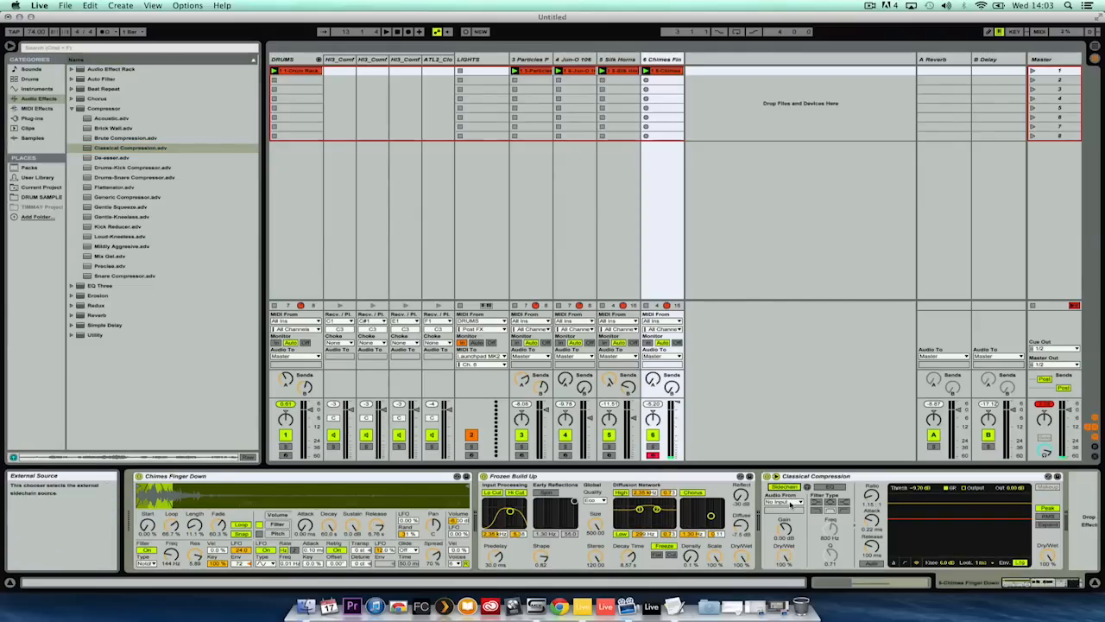
left_click(784, 503)
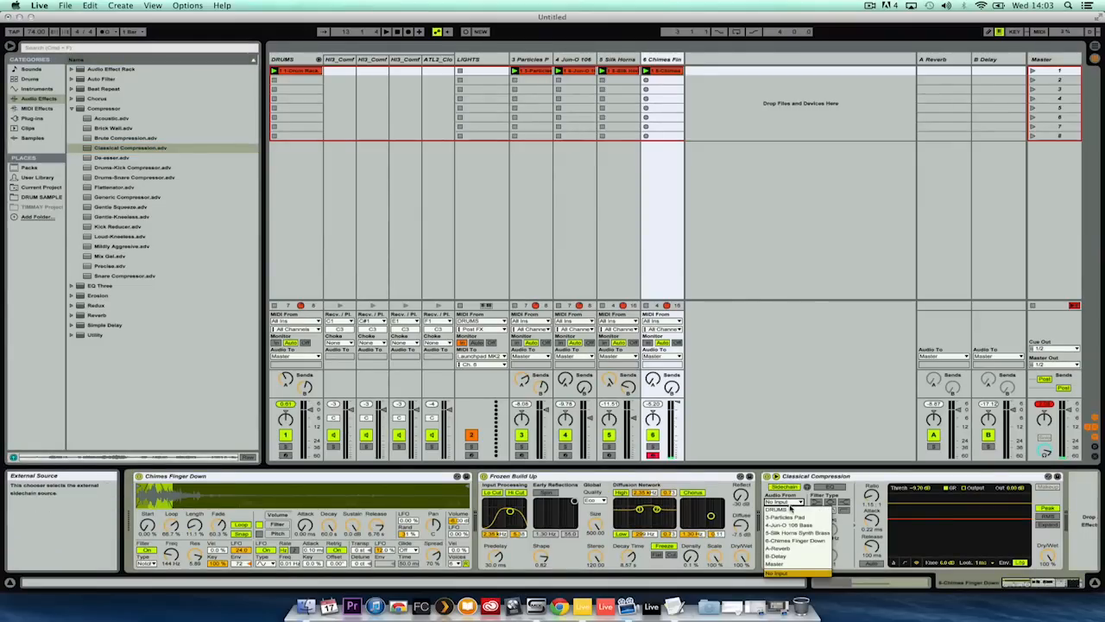
left_click(789, 508)
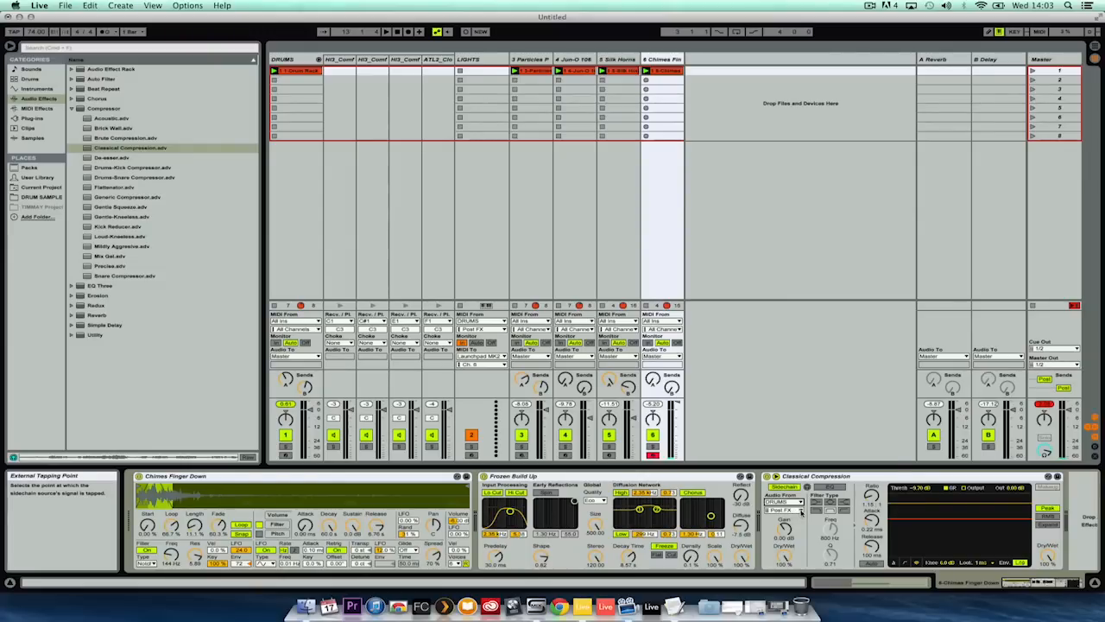
left_click(799, 510)
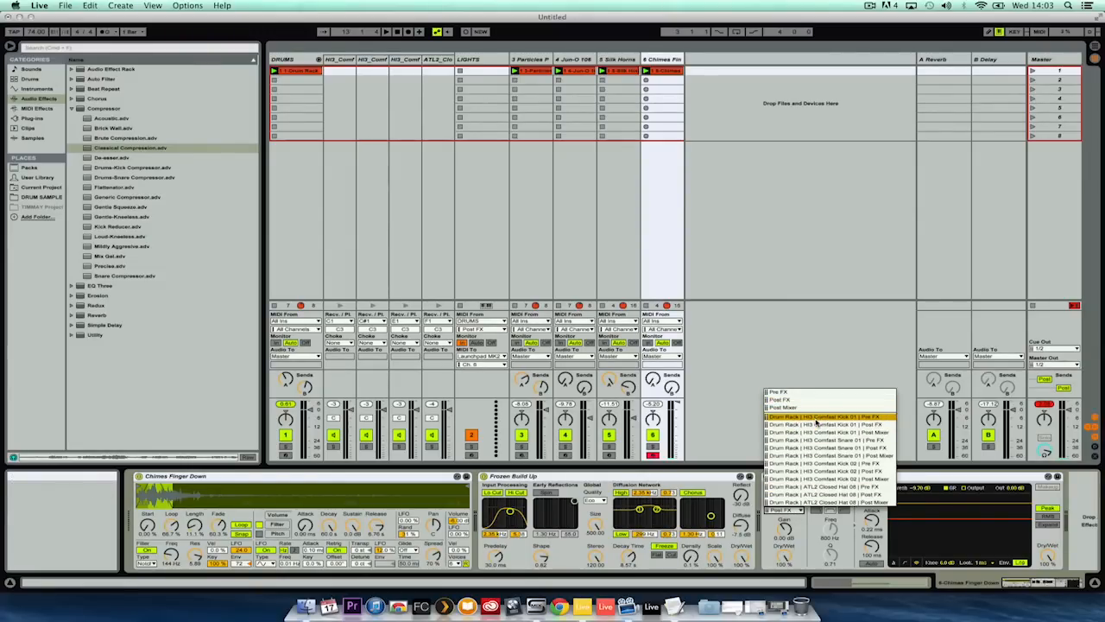
left_click(817, 419)
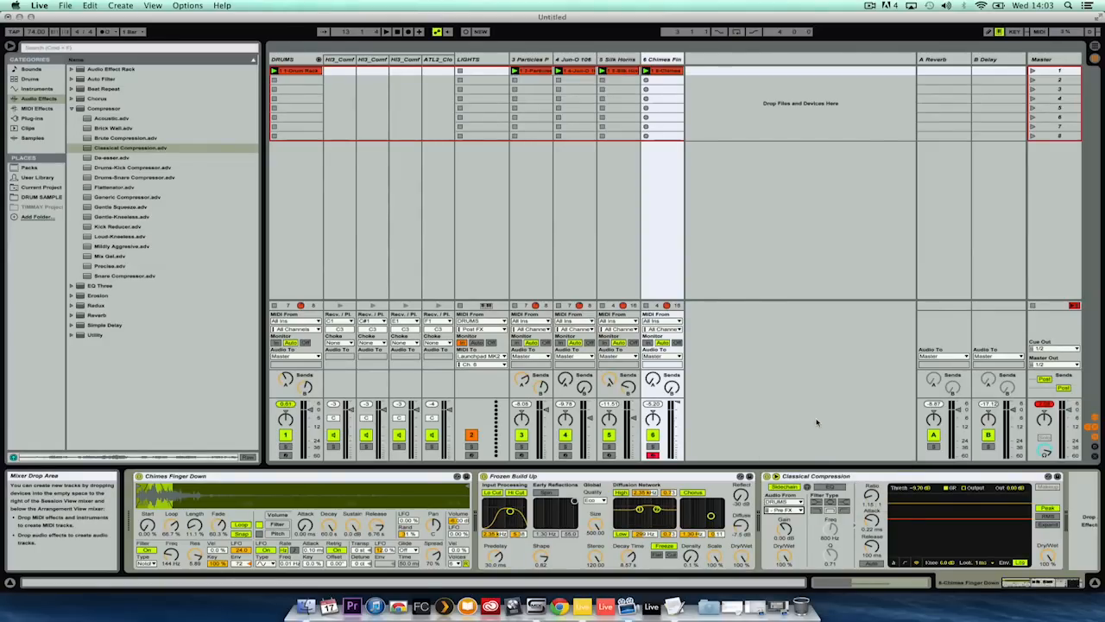
- Adjust the chimes compressor during playback to a ratio of 1.50 and a threshold of -3.57 dB, and fold the drum chains
key("space")
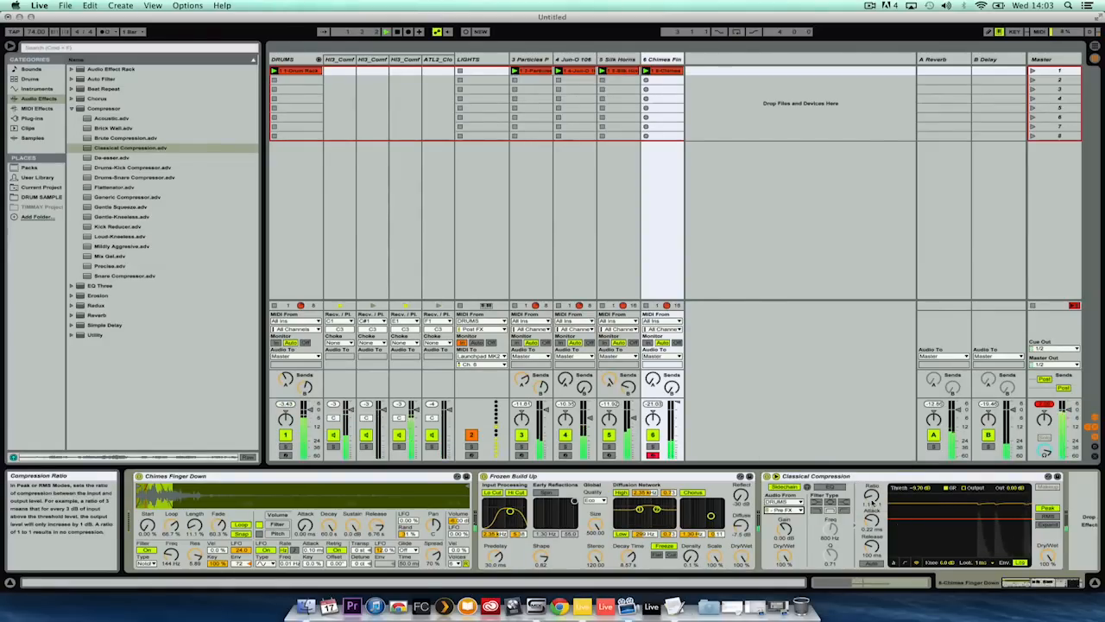
left_click_drag(871, 496, 913, 485)
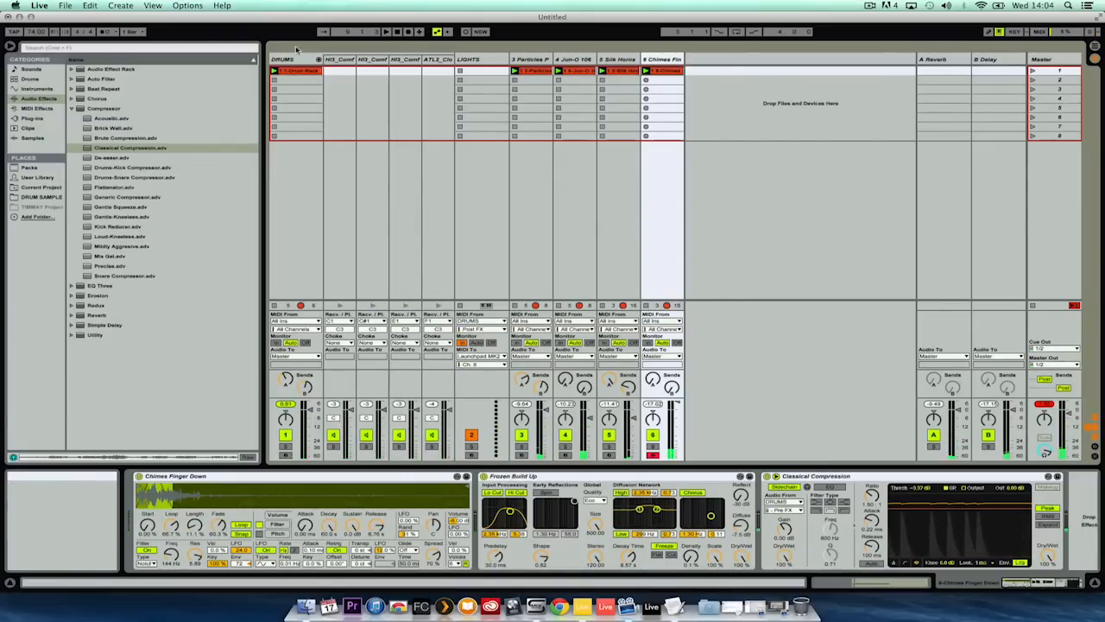
left_click(318, 59)
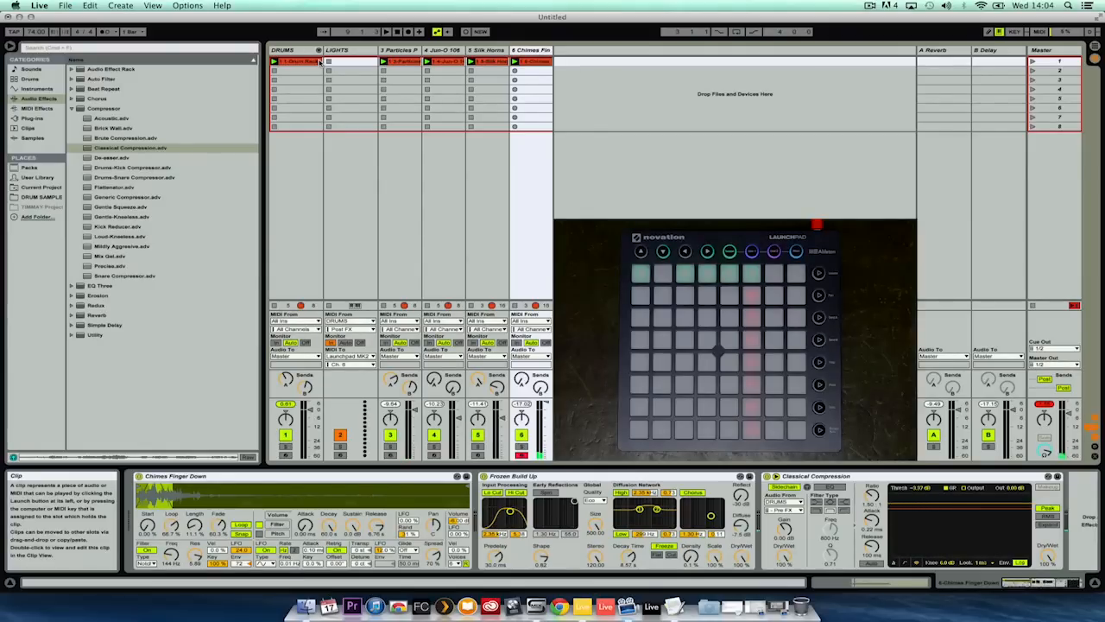
- Colour the drum clip yellow-green and the Particles Pad clip light blue
left_click(302, 66)
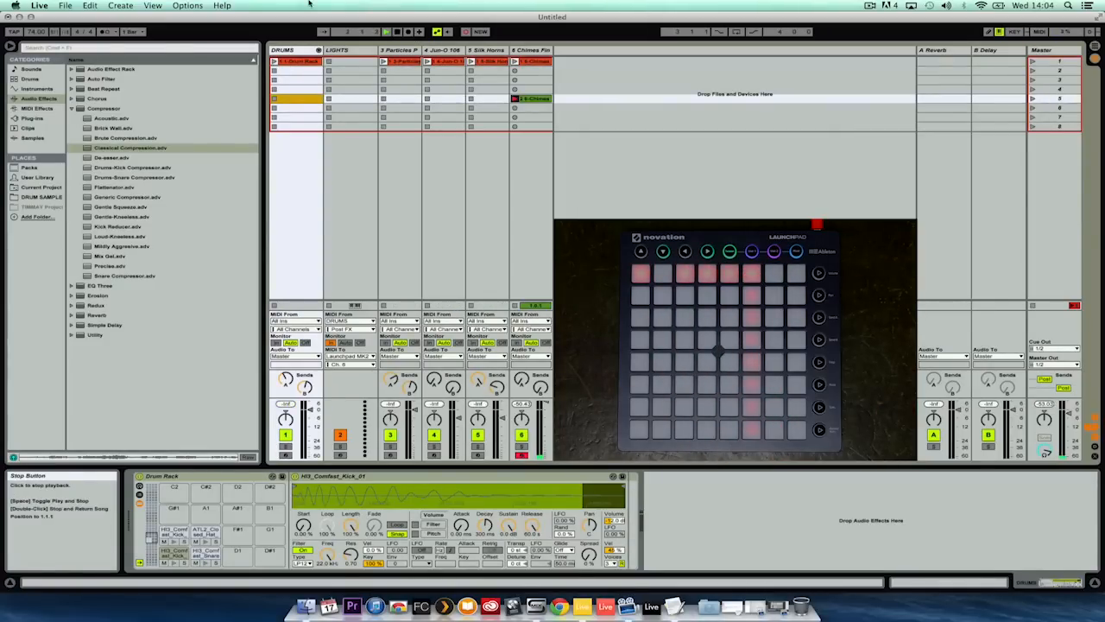
left_click(301, 62)
right_click(301, 64)
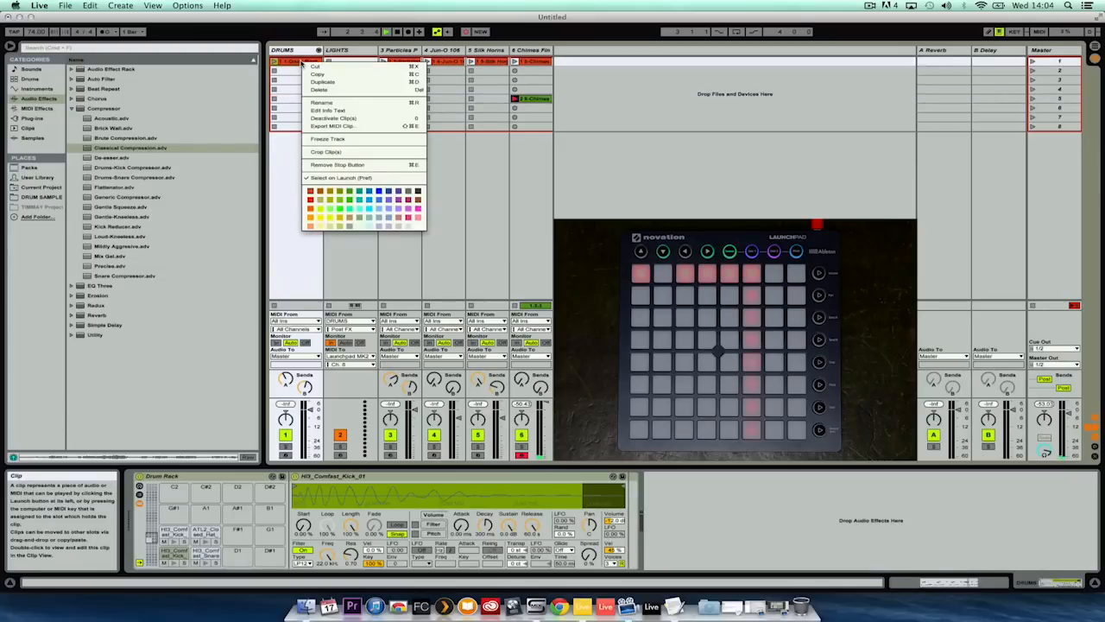
left_click(323, 211)
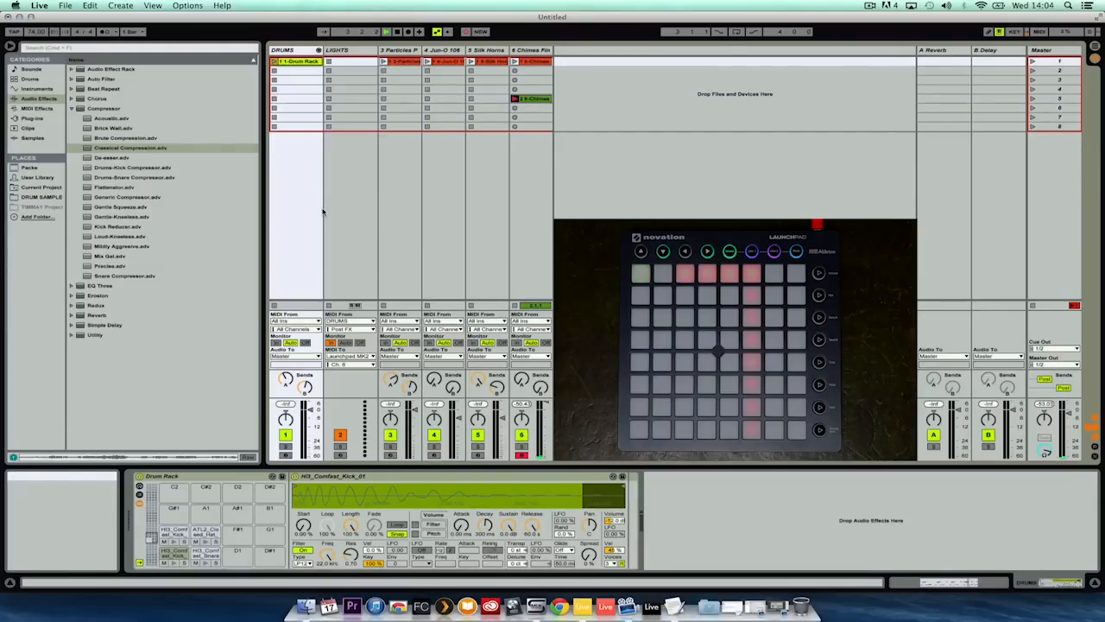
left_click(399, 63)
right_click(402, 64)
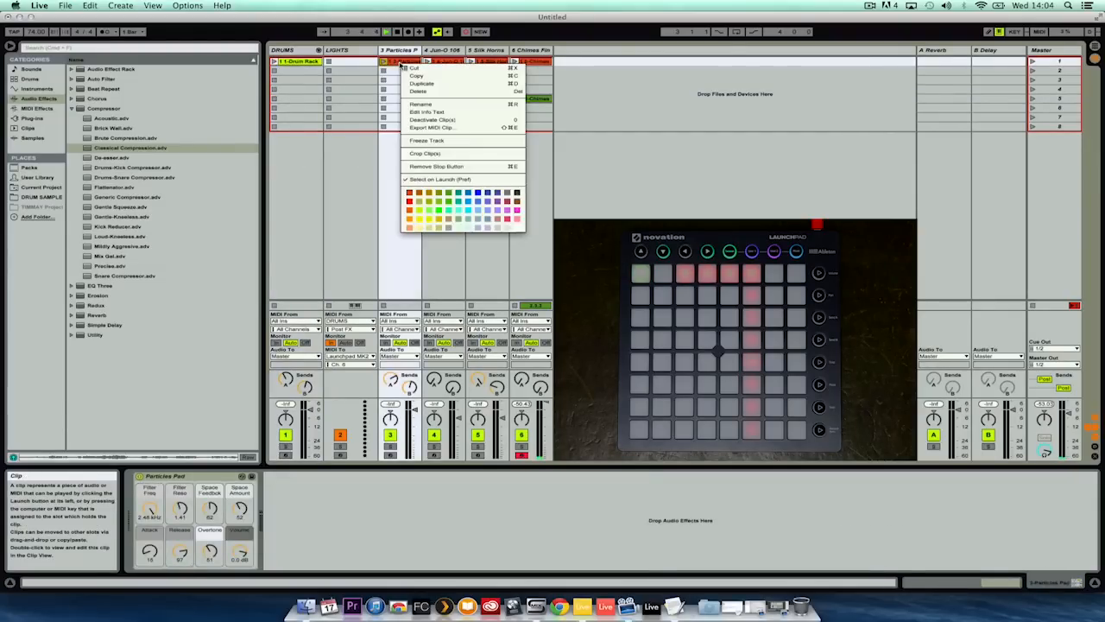
left_click(477, 203)
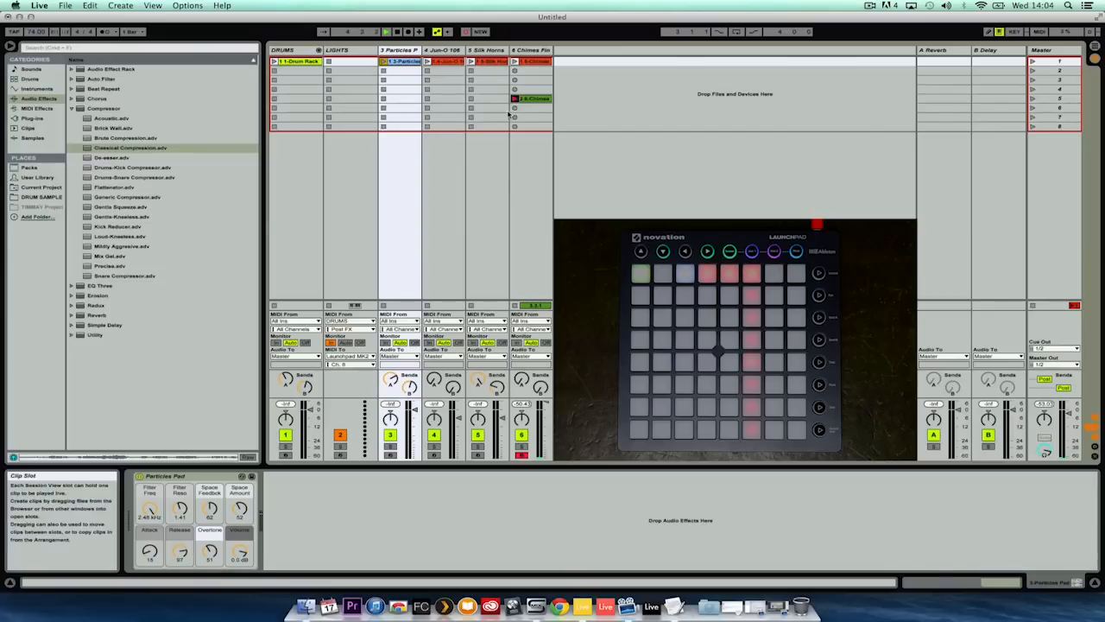
- Colour the Jun-O 106 bass clip pinkish red, the Silk Horns clip magenta and the first chimes clip dark blue
right_click(450, 61)
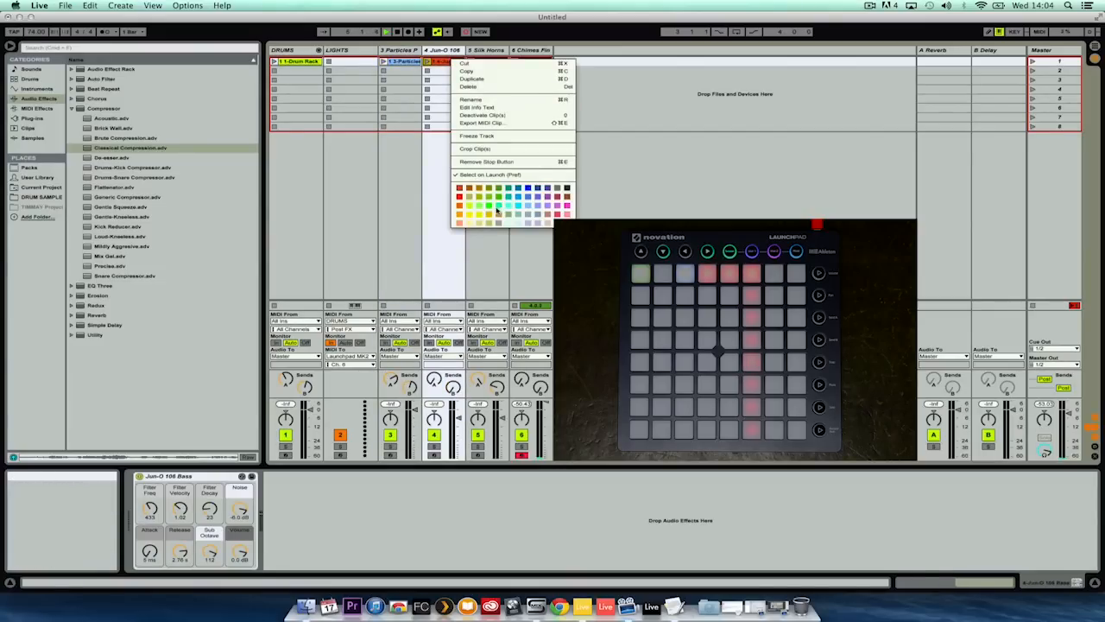
left_click(557, 213)
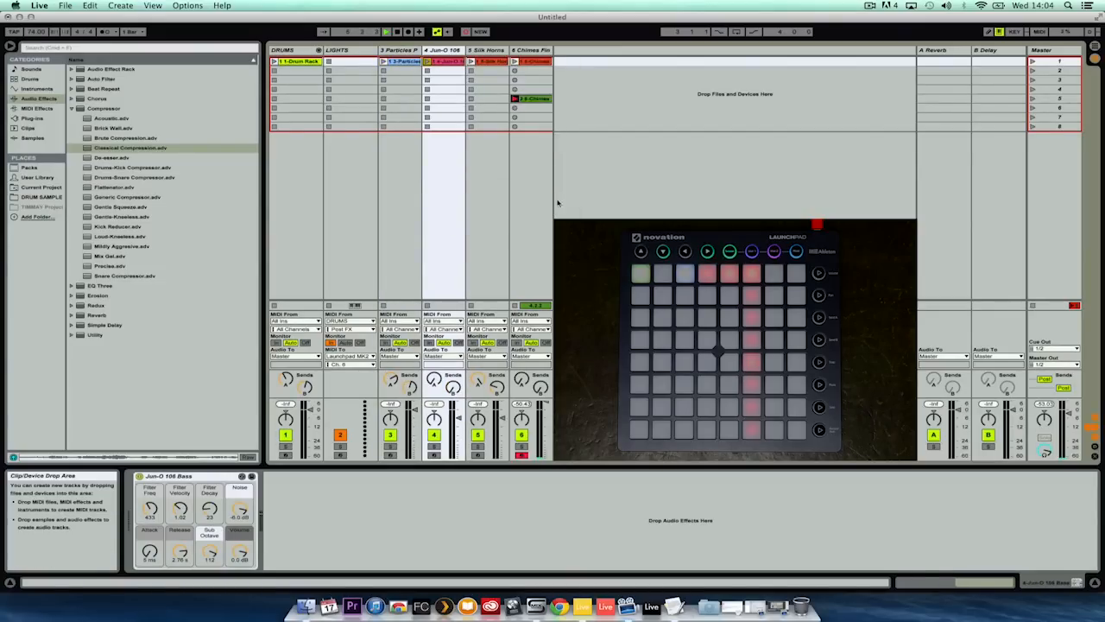
right_click(489, 62)
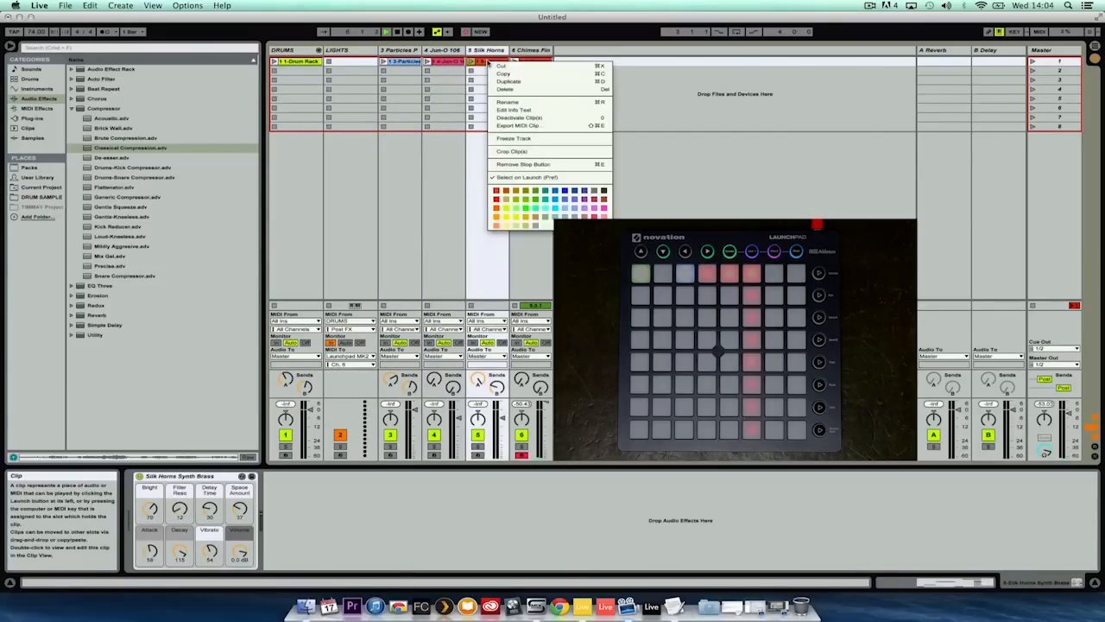
left_click(607, 212)
right_click(533, 63)
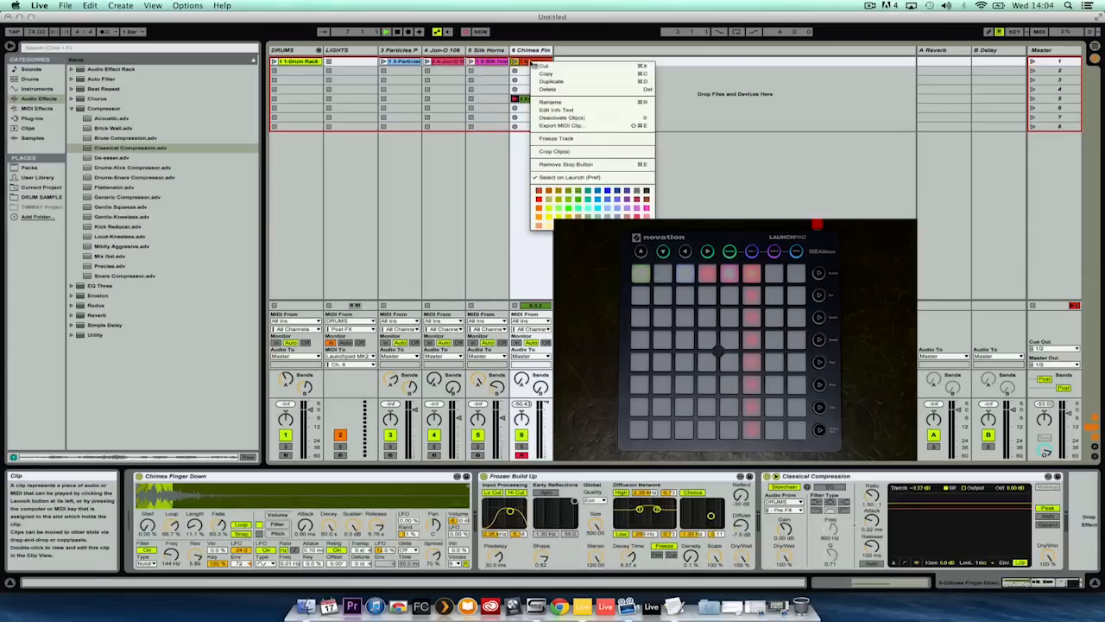
left_click(606, 195)
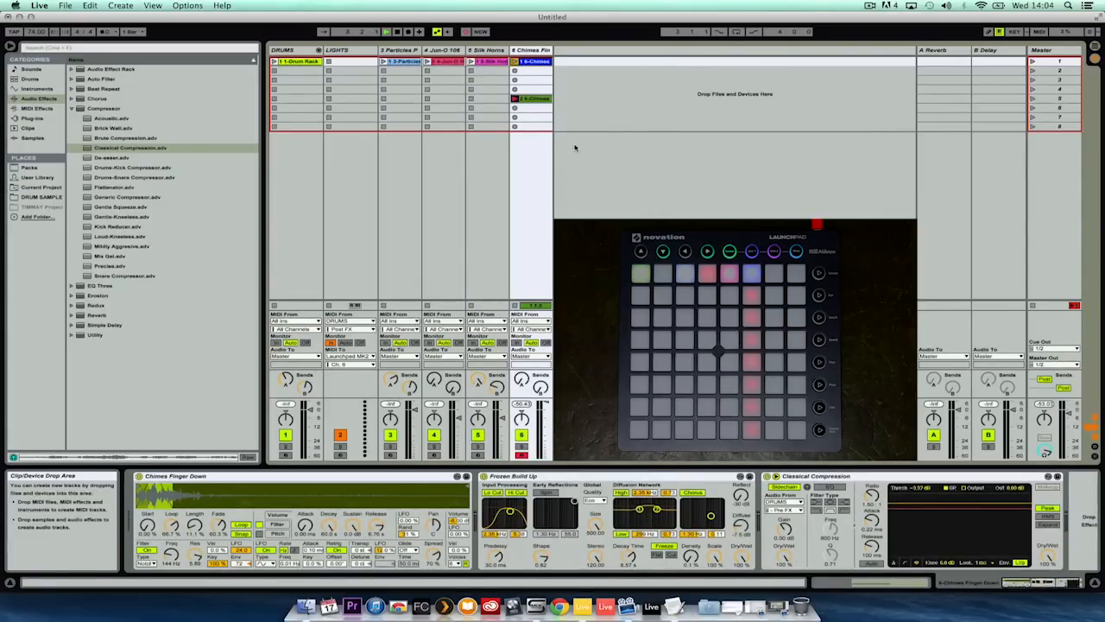
- Delete the extra chimes clip in scene 5, and move the drum and horn clips to scene 3 and the bass clip to scene 2
left_click(535, 99)
key("Delete")
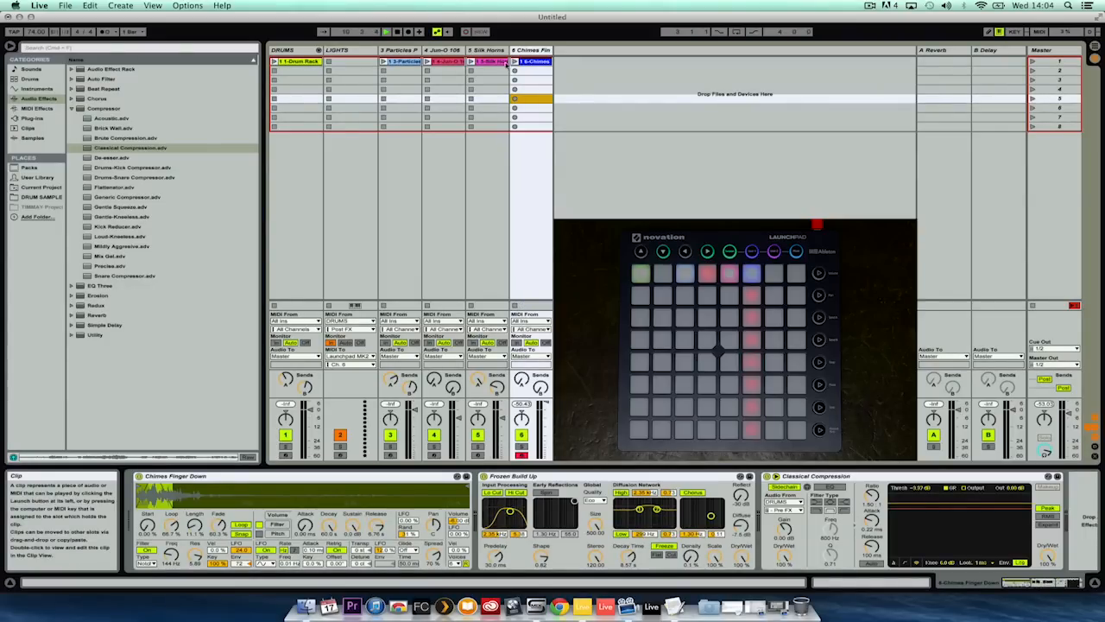
left_click_drag(302, 63, 303, 80)
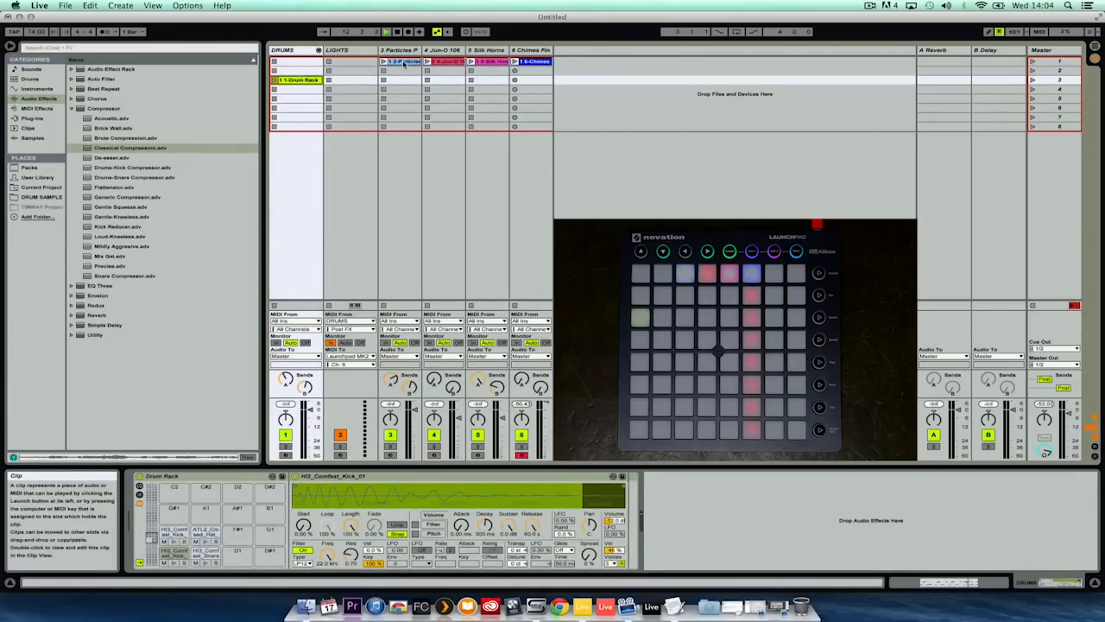
left_click_drag(438, 66, 447, 72)
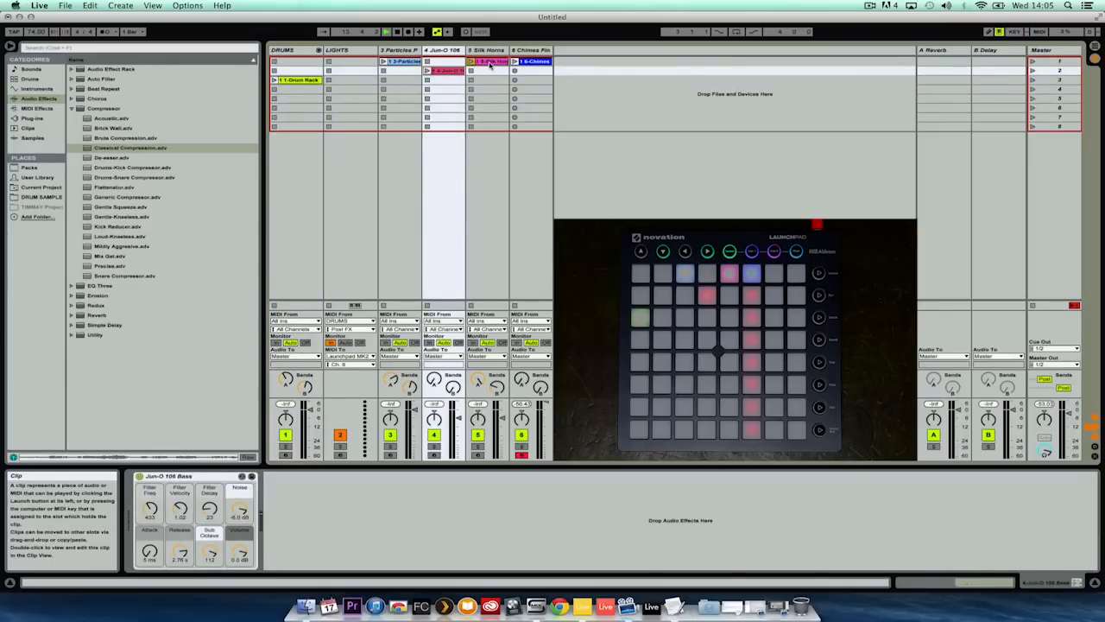
left_click(490, 66)
- Copy the bass clip to scene 3 and the Particles Pad clip to scenes 2 and 3
right_click(445, 72)
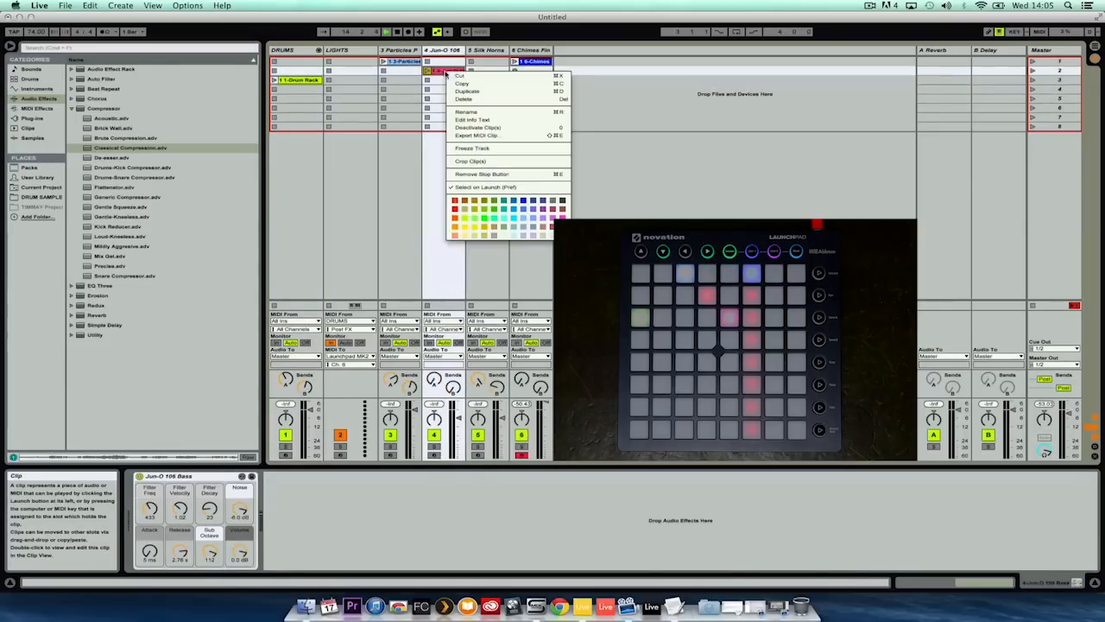
left_click(442, 73)
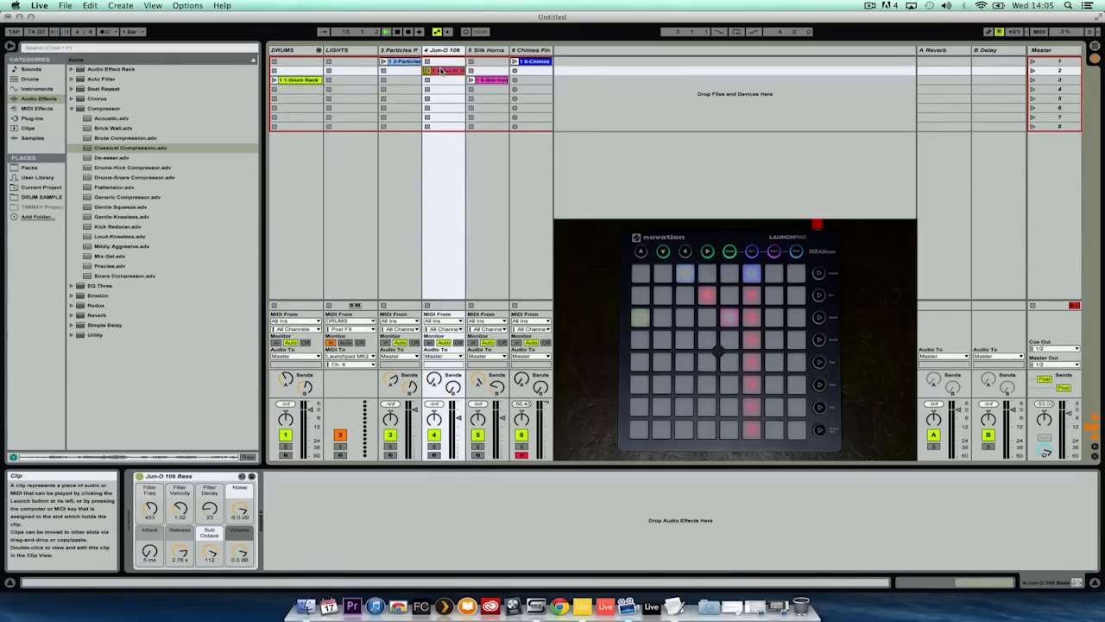
left_click_drag(443, 71, 404, 80)
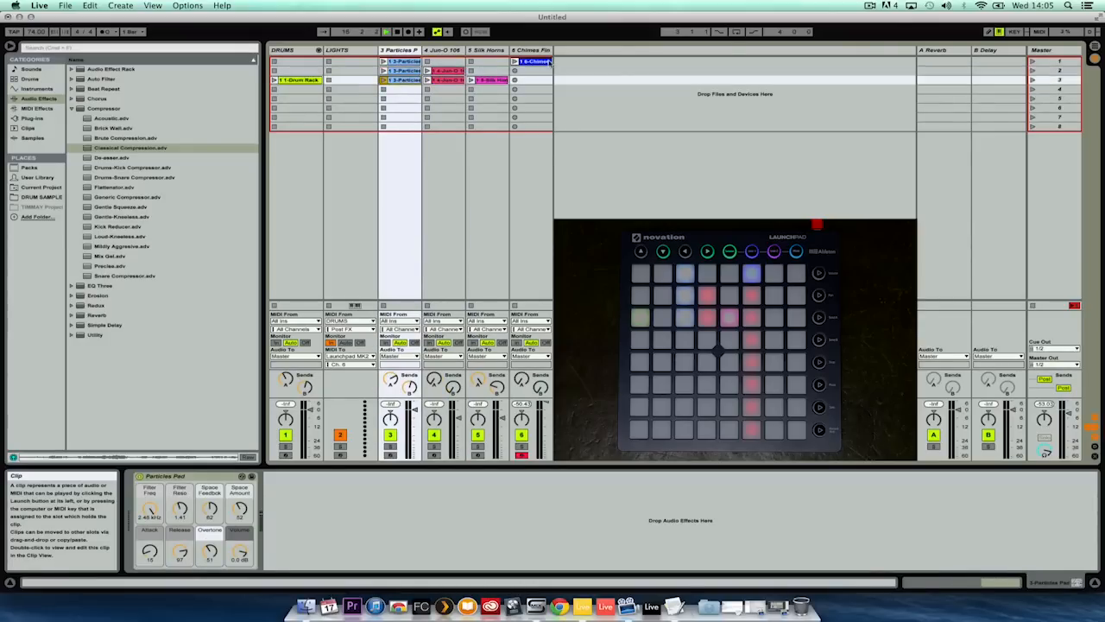
- Fill scene 4 with copies of the chimes, drum, pad, bass and horn clips
left_click(539, 63)
left_click_drag(539, 63, 539, 90)
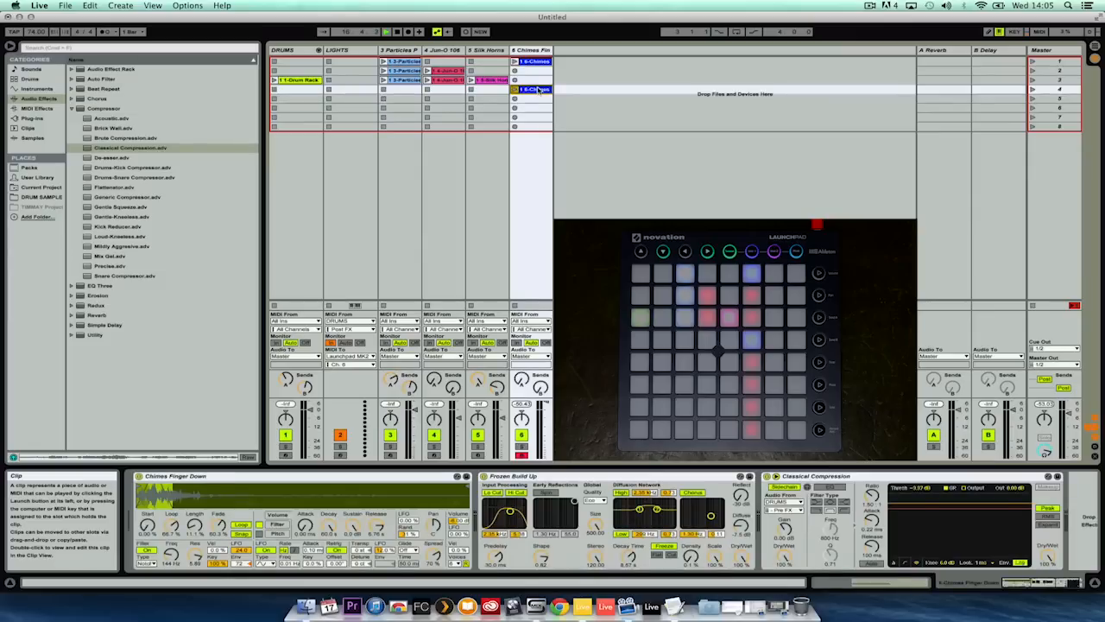
left_click_drag(298, 79, 302, 90)
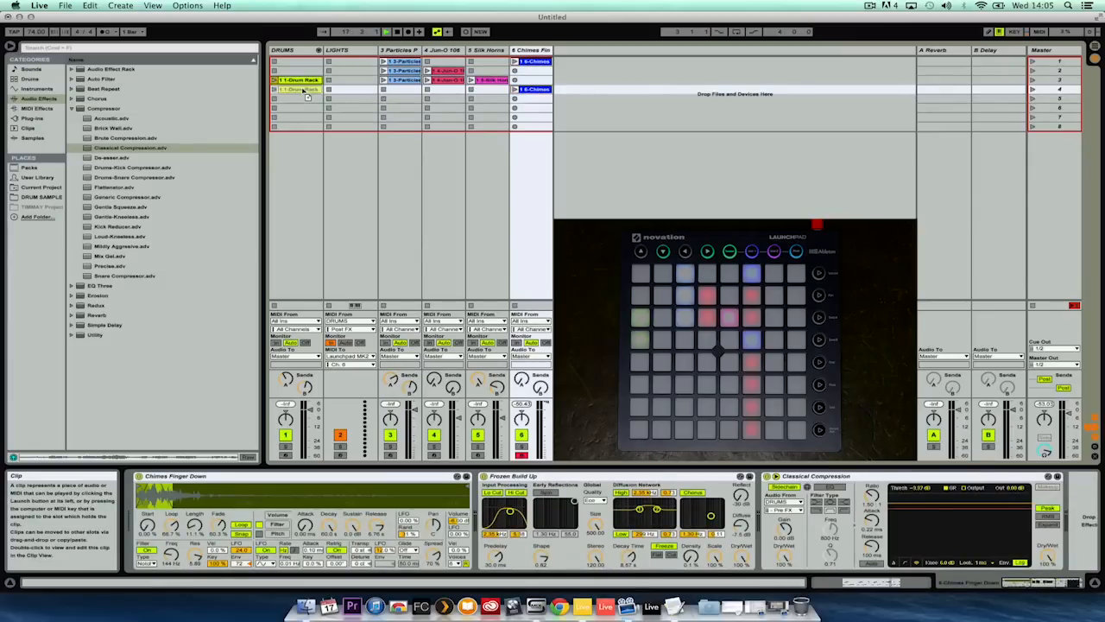
left_click_drag(395, 80, 490, 90)
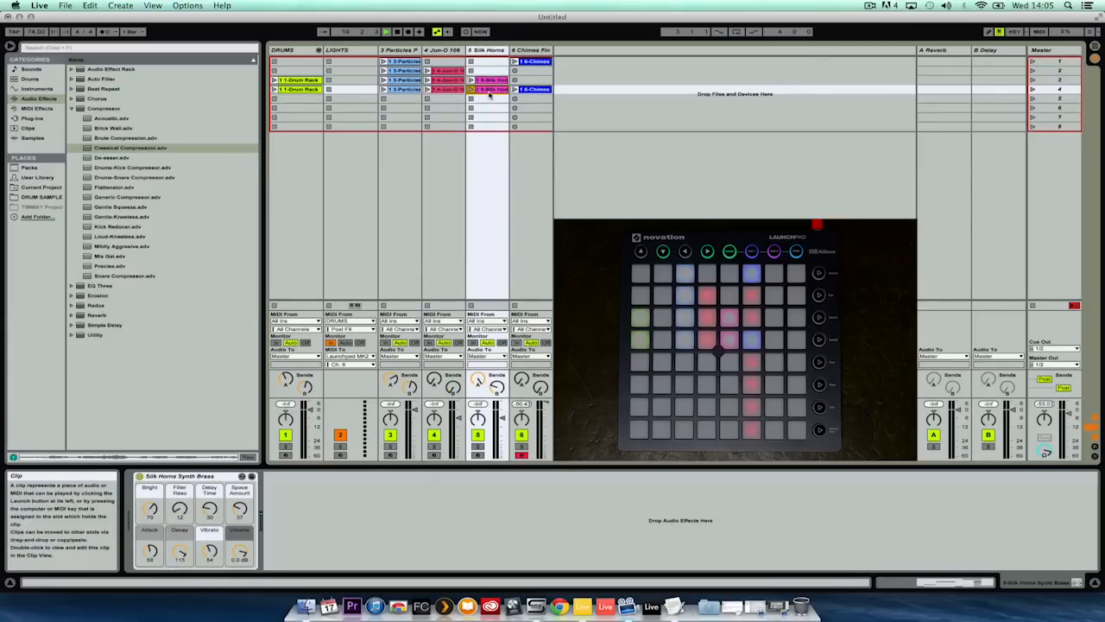